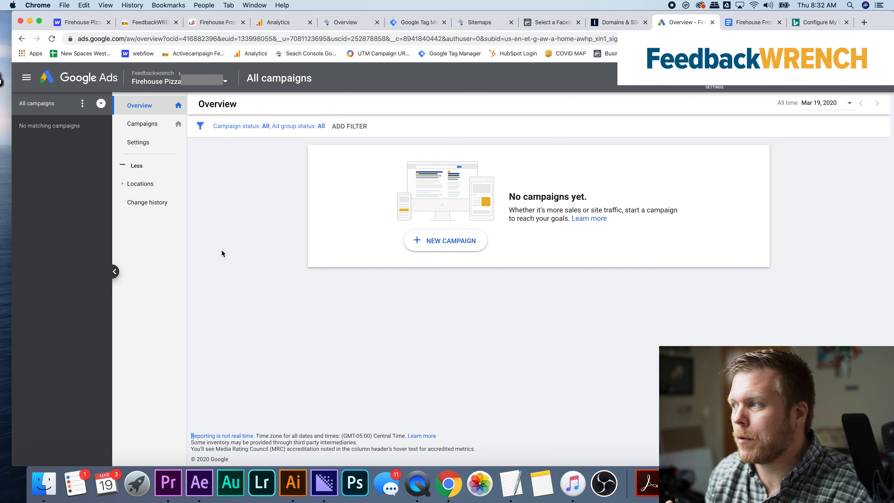
{"action": "left_click", "coordinate": [425, 22]}
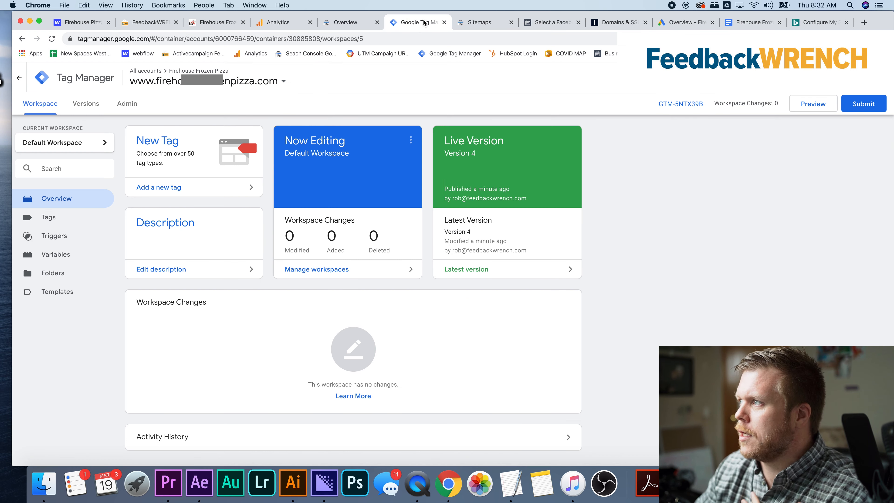
{"action": "left_click", "coordinate": [673, 24]}
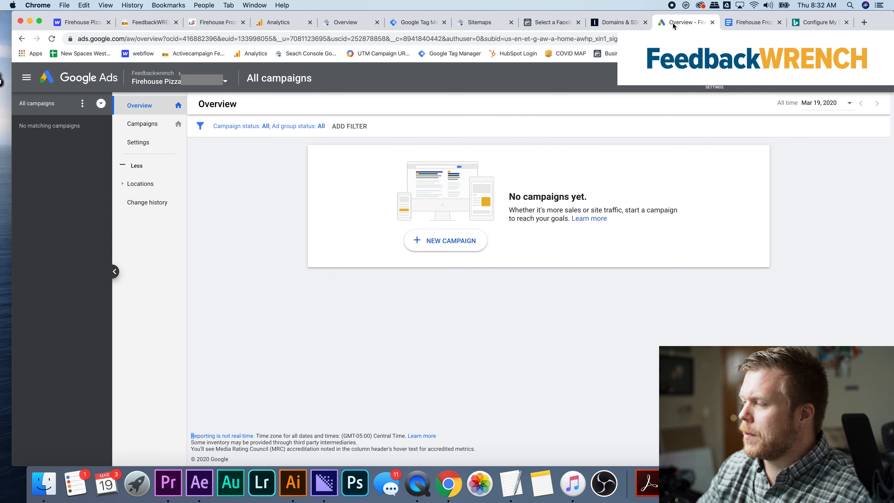
{"action": "left_click", "coordinate": [166, 203]}
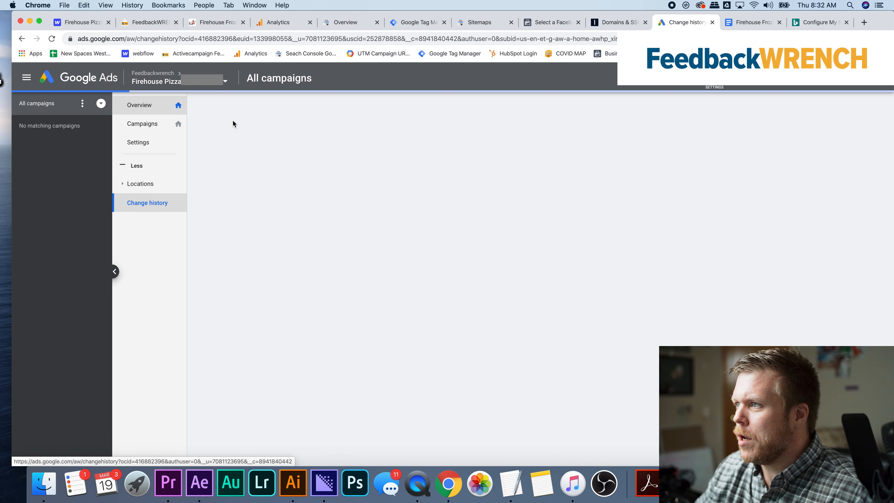
{"action": "left_click", "coordinate": [139, 106]}
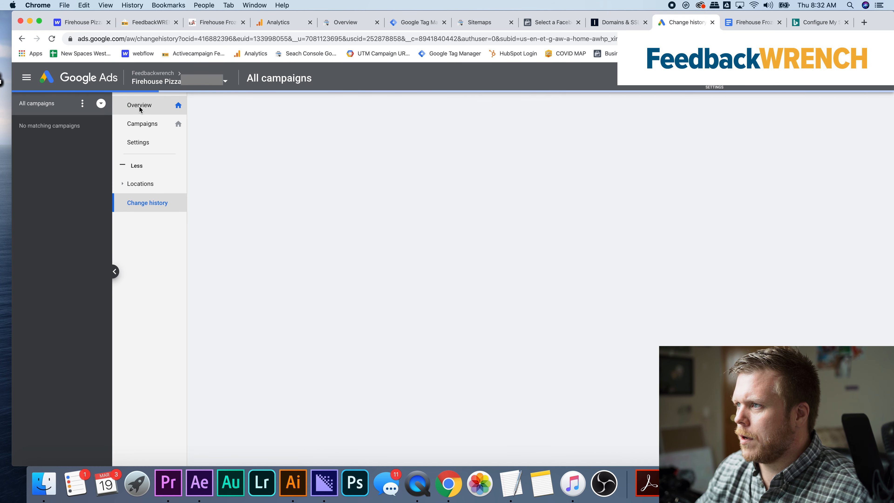
{"action": "left_click", "coordinate": [245, 177]}
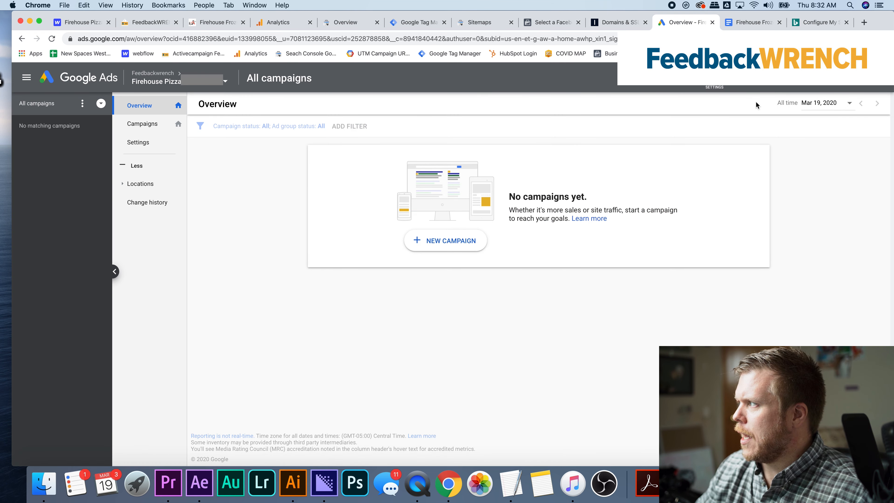
Open the audience sources in Audience manager and start setting up the Google Ads tag
{"action": "left_click", "coordinate": [715, 78]}
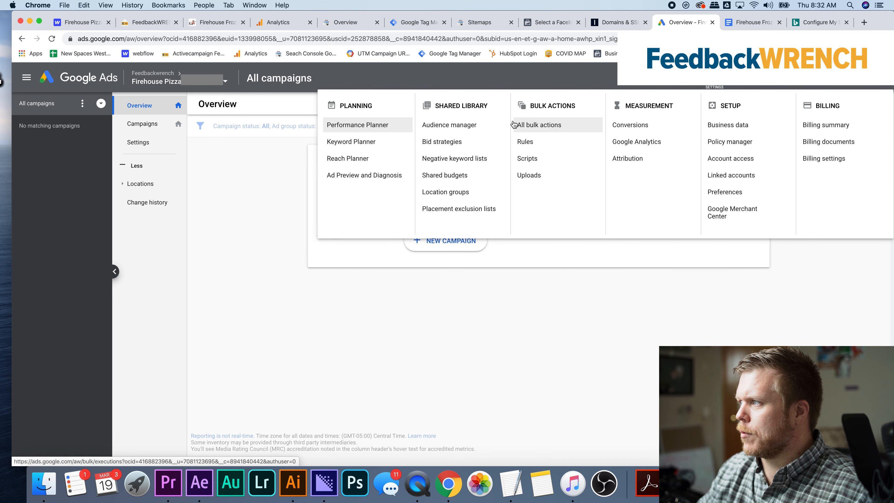
{"action": "left_click", "coordinate": [457, 125]}
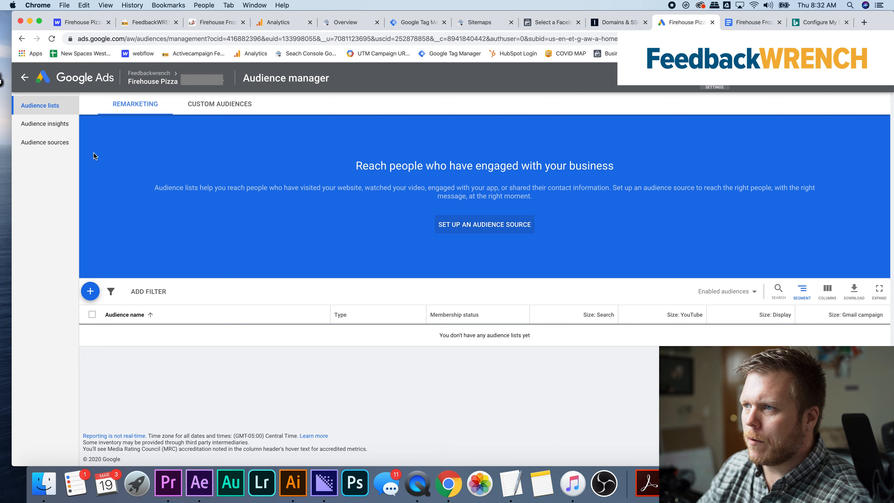
{"action": "left_click", "coordinate": [56, 143]}
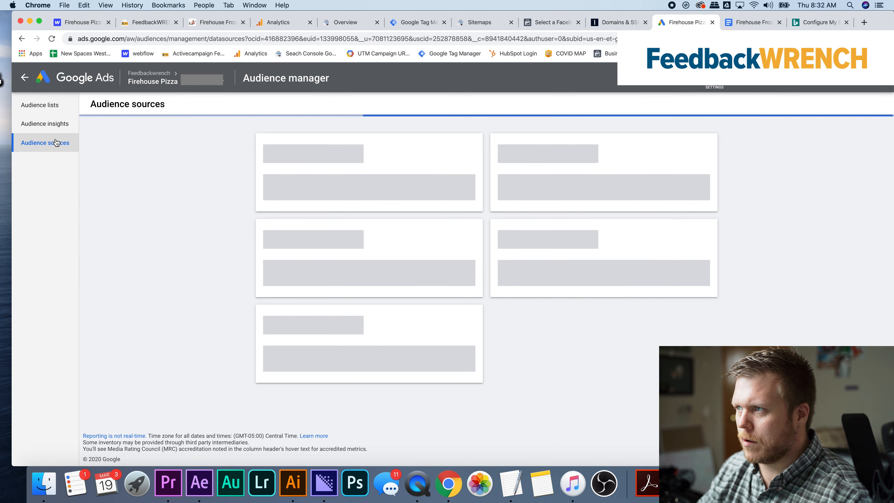
{"action": "scroll", "coordinate": [211, 234], "scroll_direction": "down", "scroll_amount": 2}
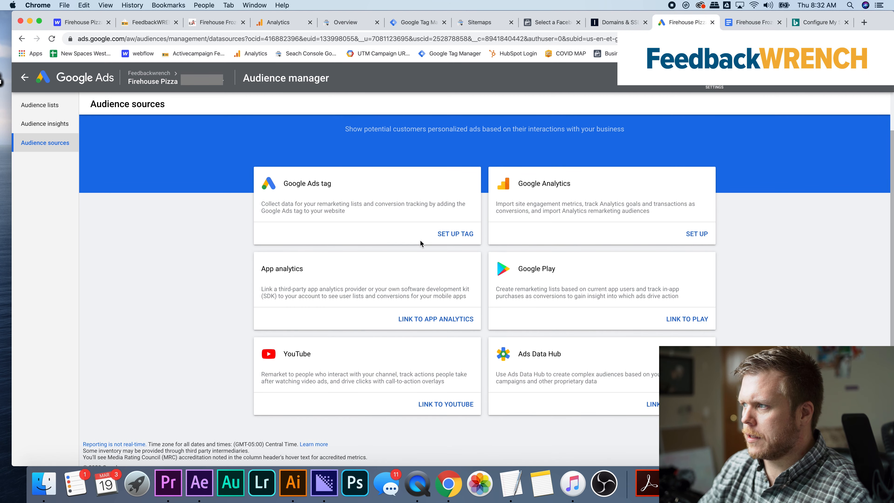
{"action": "left_click", "coordinate": [449, 234]}
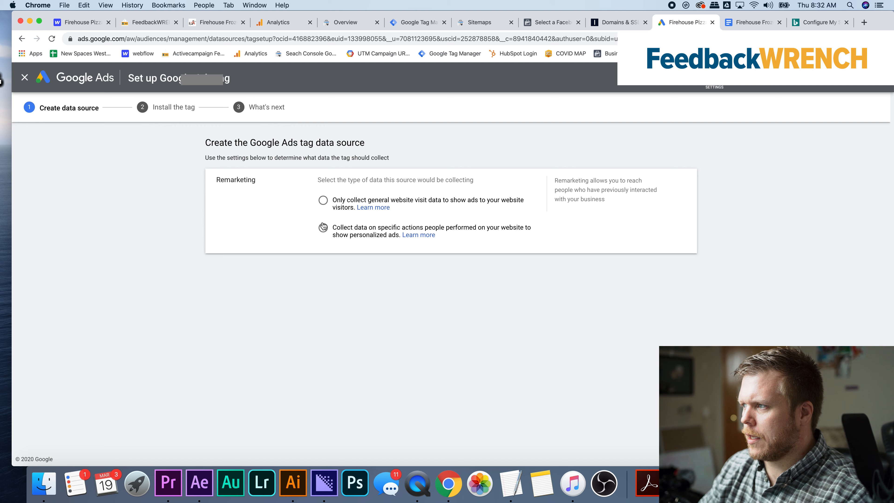
Create the tag data source with data collection on specific website actions and the Custom business type
{"action": "left_click", "coordinate": [323, 227]}
{"action": "scroll", "coordinate": [324, 267], "scroll_direction": "down", "scroll_amount": 2}
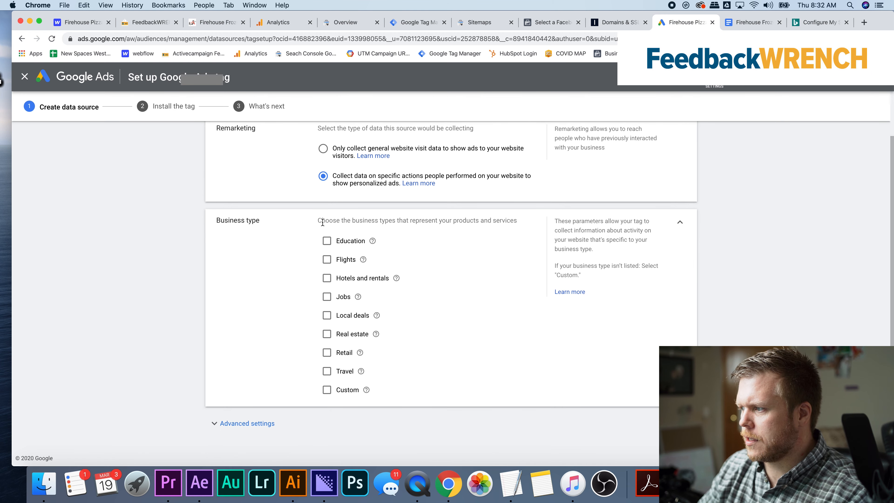
{"action": "left_click", "coordinate": [327, 391]}
{"action": "scroll", "coordinate": [299, 170], "scroll_direction": "up", "scroll_amount": 2}
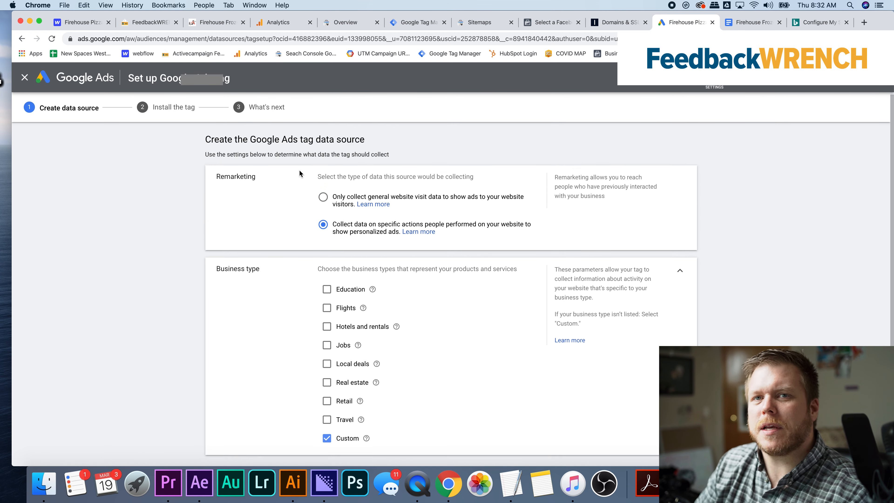
{"action": "scroll", "coordinate": [299, 170], "scroll_direction": "down", "scroll_amount": 3}
{"action": "left_click", "coordinate": [245, 428]}
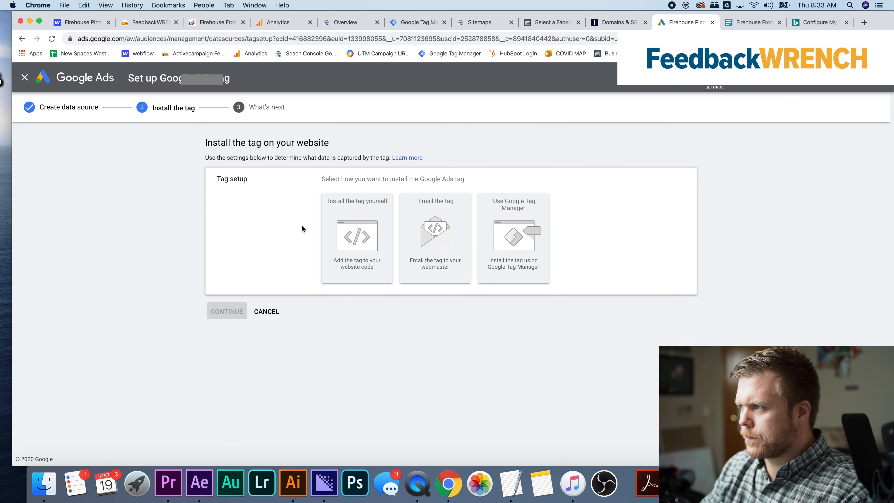
Choose Google Tag Manager as the installation method and copy the conversion ID
{"action": "left_click", "coordinate": [529, 244]}
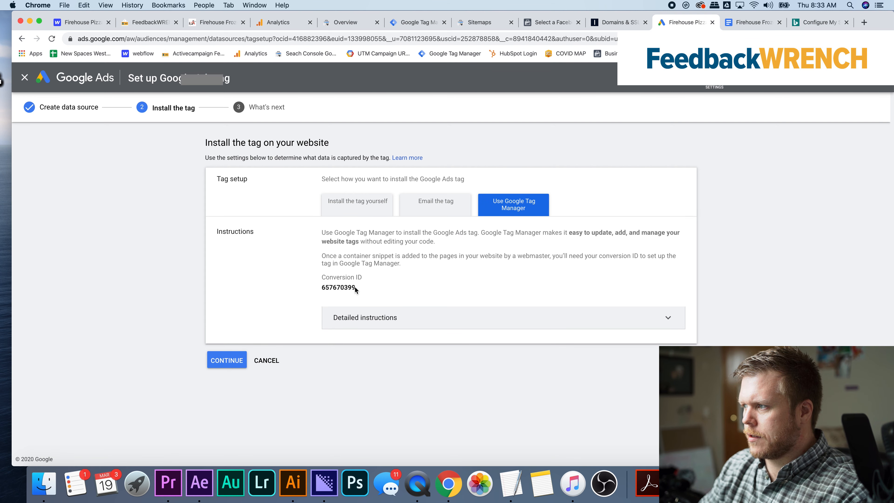
{"action": "left_click_drag", "start_coordinate": [357, 287], "coordinate": [322, 286]}
{"action": "key", "text": "super+c"}
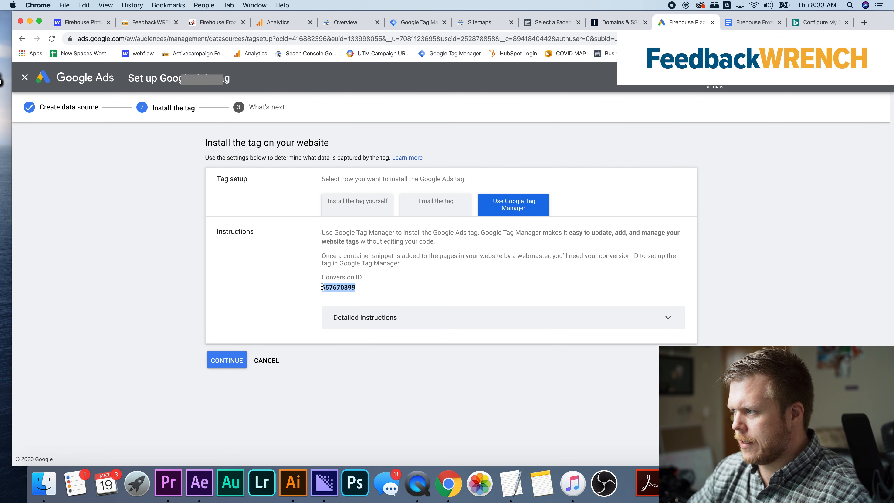
Switch to Google Tag Manager and create a new tag named "Google Ads REMARKETING"
{"action": "left_click", "coordinate": [411, 23]}
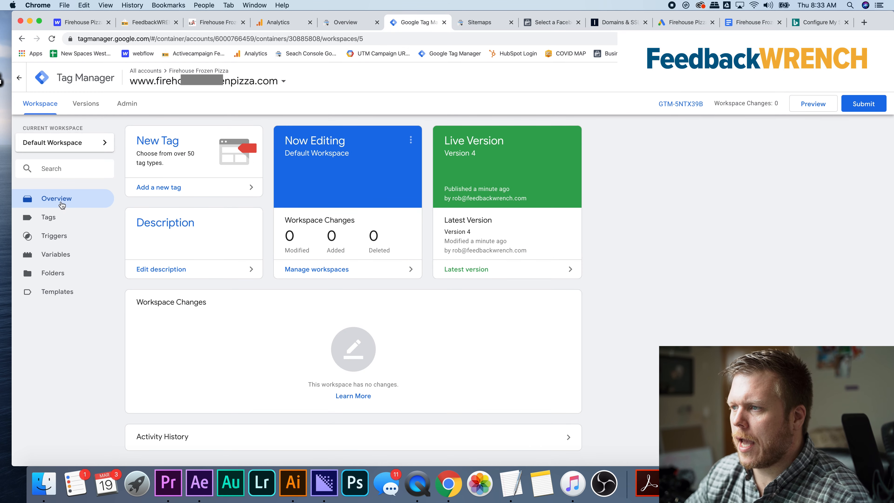
{"action": "left_click", "coordinate": [56, 217]}
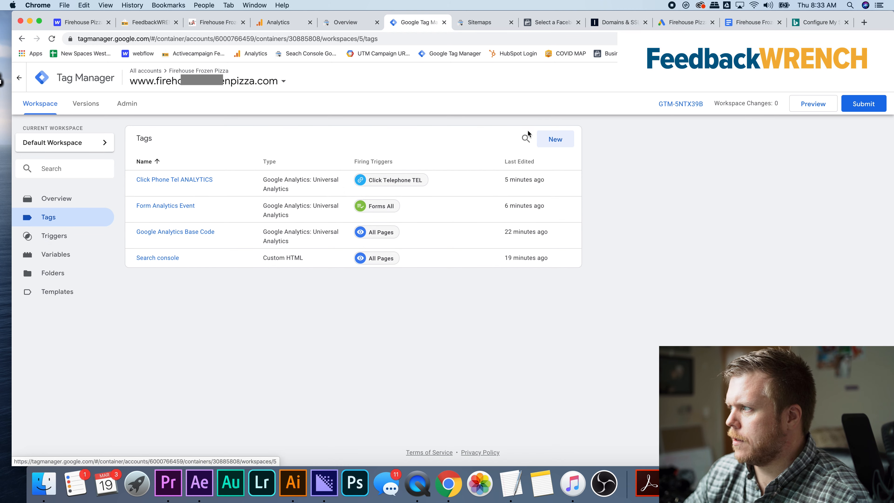
{"action": "left_click", "coordinate": [566, 140]}
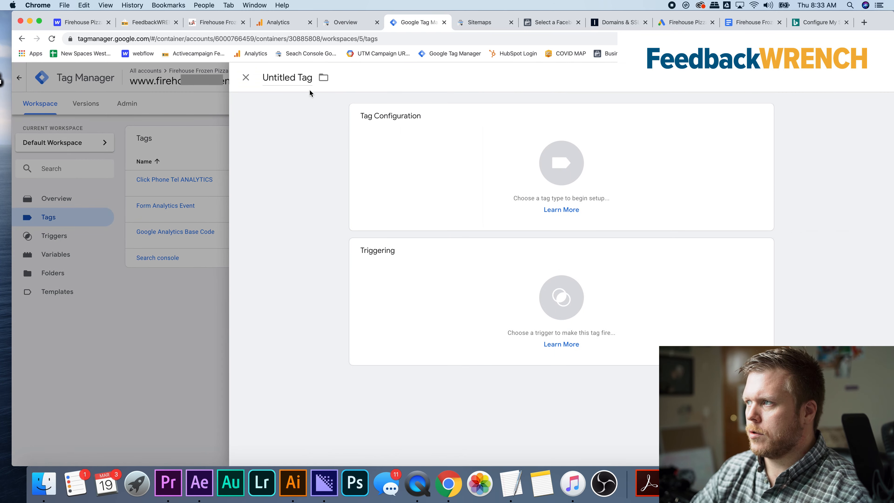
{"action": "left_click", "coordinate": [299, 76]}
{"action": "type", "text": "Googl"}
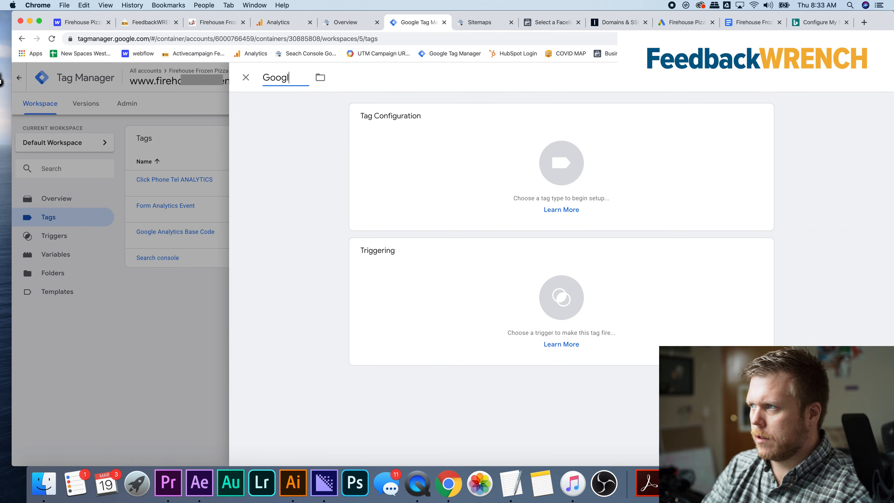
{"action": "type", "text": "e Ads REMA"}
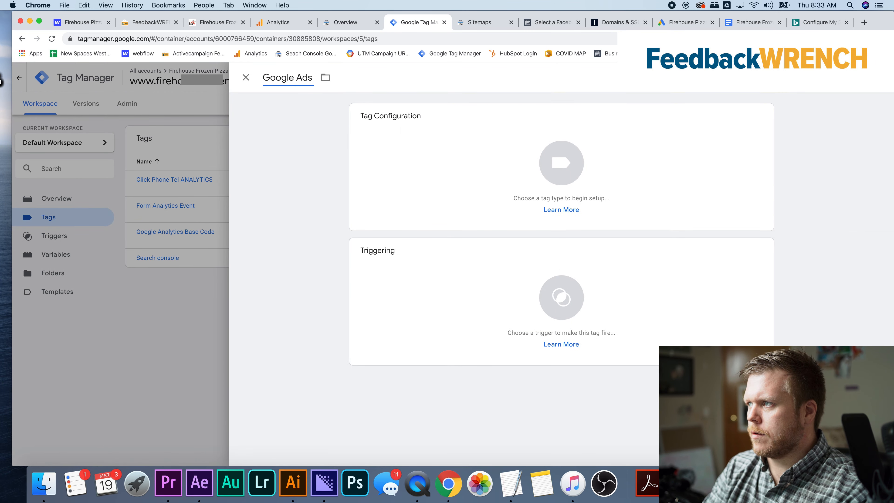
{"action": "key", "text": "BackSpace"}
{"action": "key", "text": "BackSpace"}
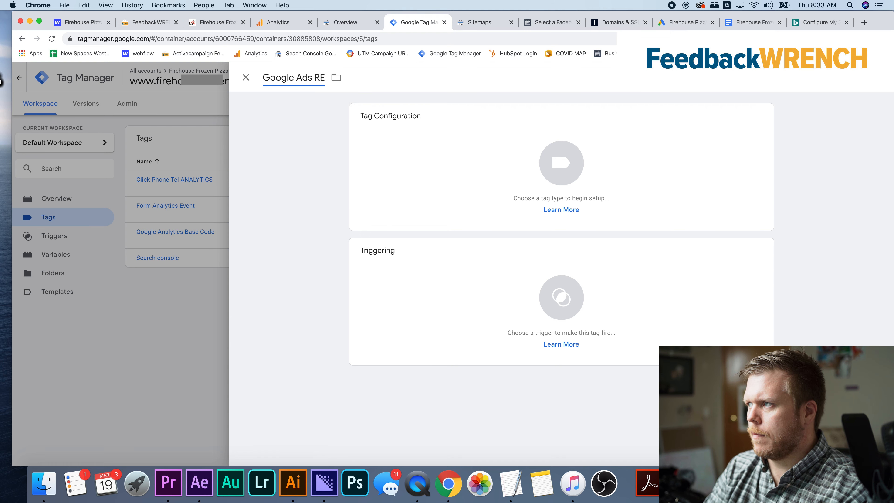
{"action": "type", "text": "MARKETING"}
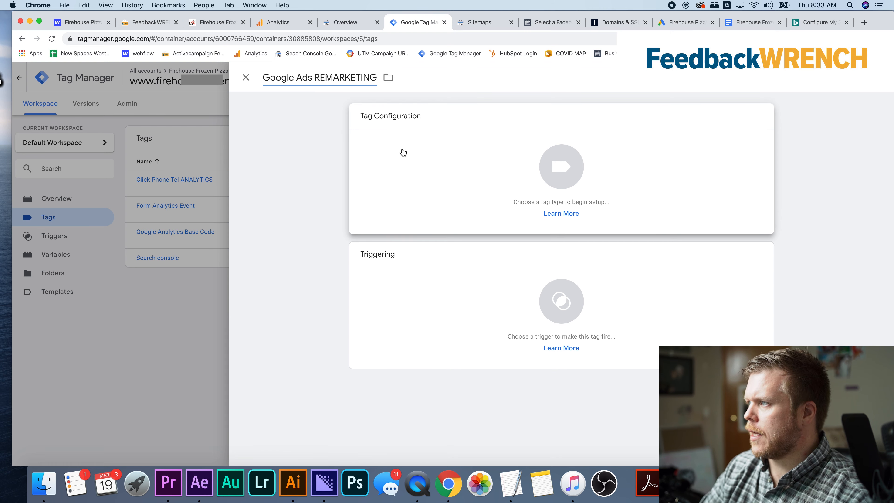
Set the tag type to Google Ads Remarketing and paste the conversion ID copied from Google Ads
{"action": "left_click", "coordinate": [403, 153]}
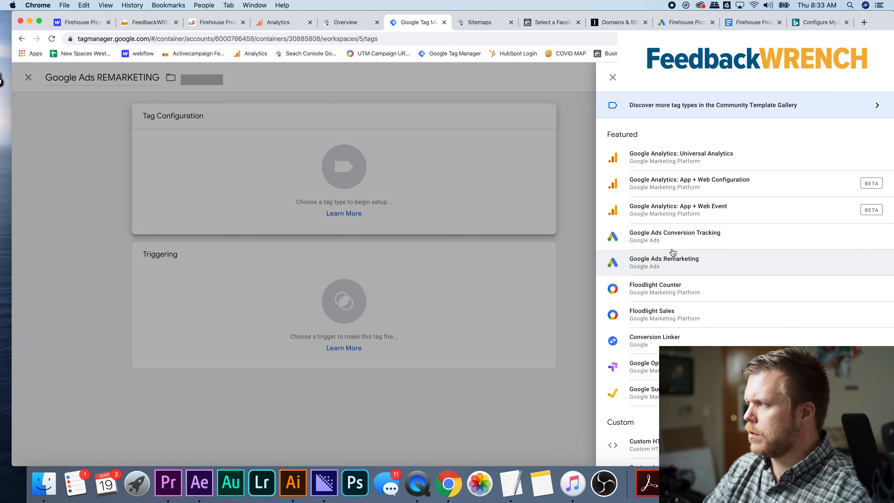
{"action": "left_click", "coordinate": [673, 264]}
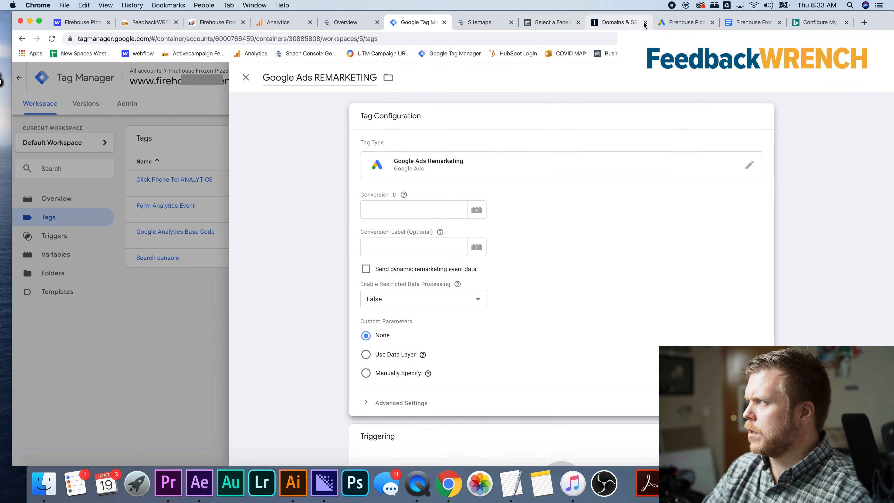
{"action": "left_click", "coordinate": [676, 22]}
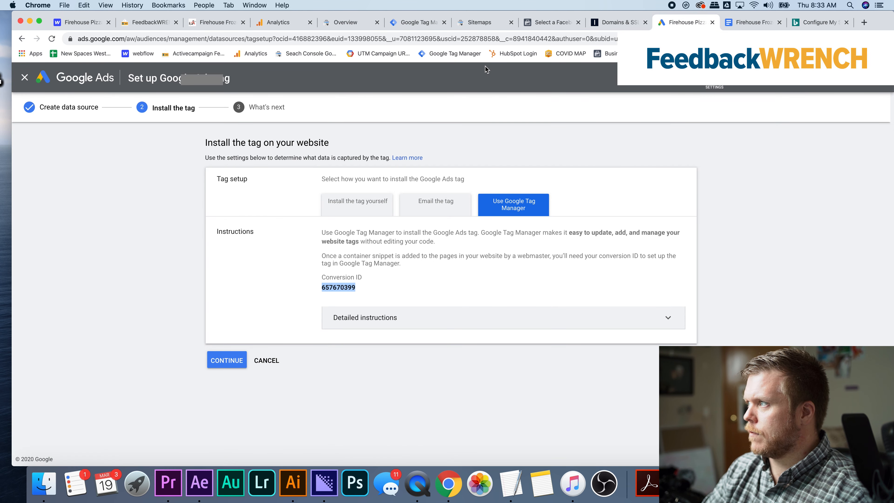
{"action": "left_click", "coordinate": [420, 23]}
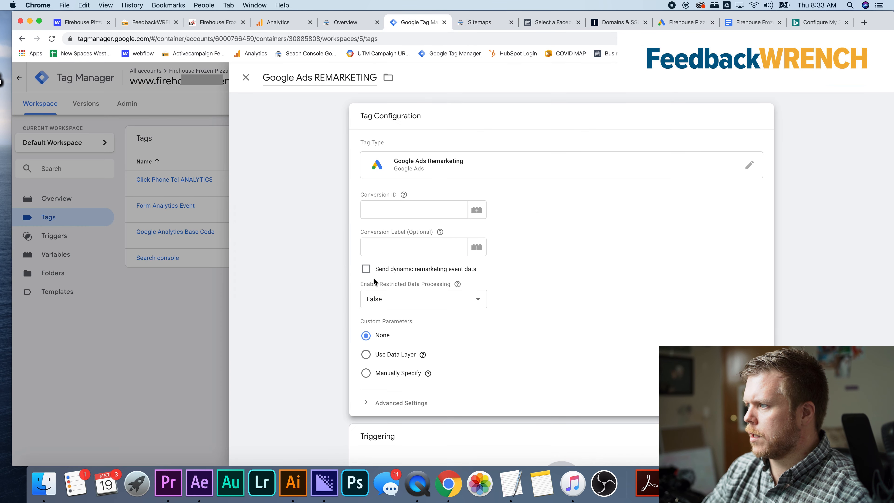
{"action": "left_click", "coordinate": [400, 209]}
{"action": "key", "text": "super+v"}
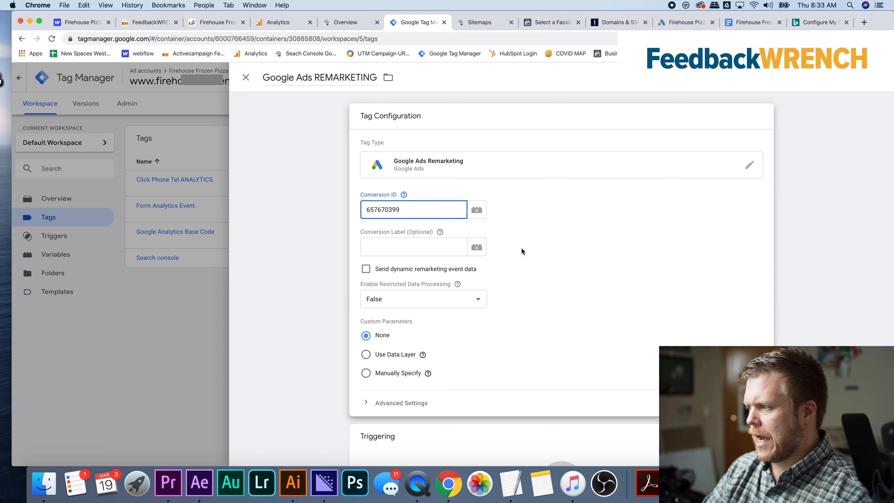
Set the remarketing tag to fire on the All Pages trigger and save the tag
{"action": "scroll", "coordinate": [521, 248], "scroll_direction": "down", "scroll_amount": 5}
{"action": "left_click", "coordinate": [433, 378]}
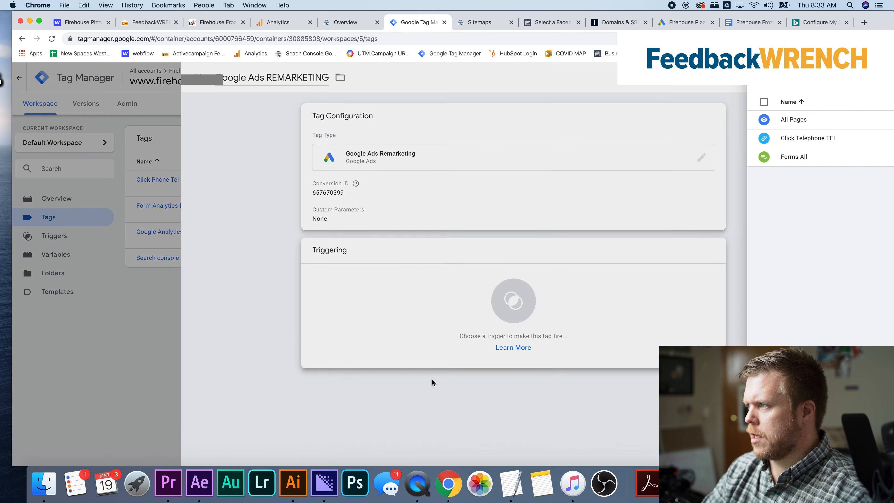
{"action": "left_click", "coordinate": [312, 121]}
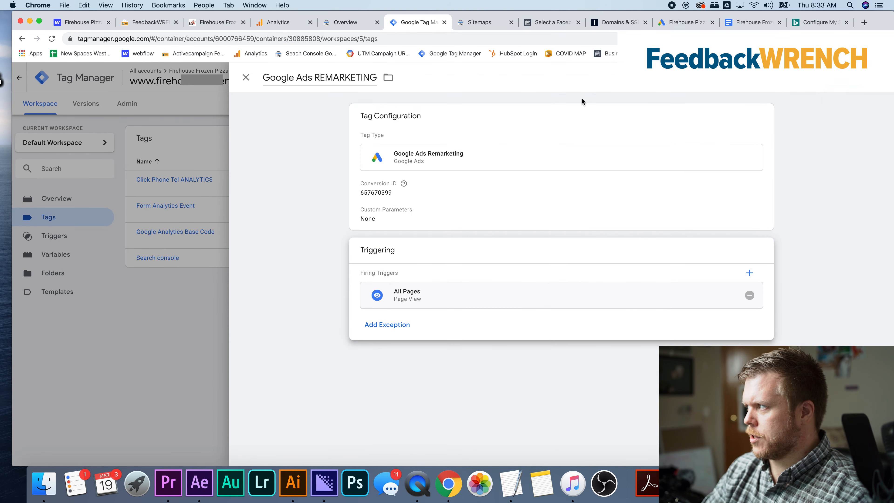
{"action": "left_click", "coordinate": [845, 79]}
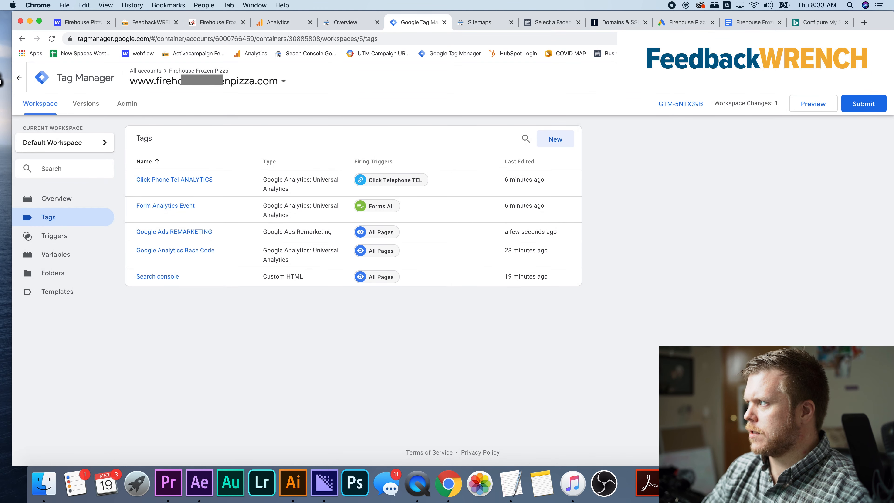
Switch back to Google Ads and open the Conversions page under Measurement
{"action": "left_click", "coordinate": [674, 23]}
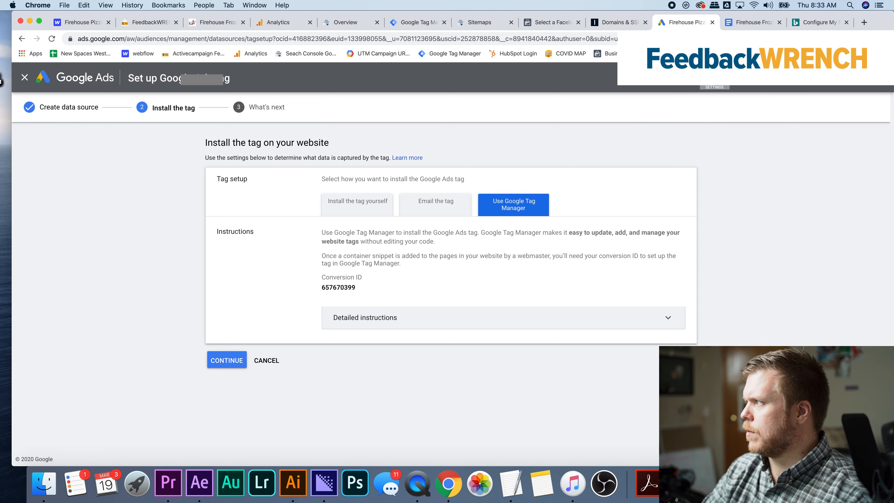
{"action": "left_click", "coordinate": [715, 80]}
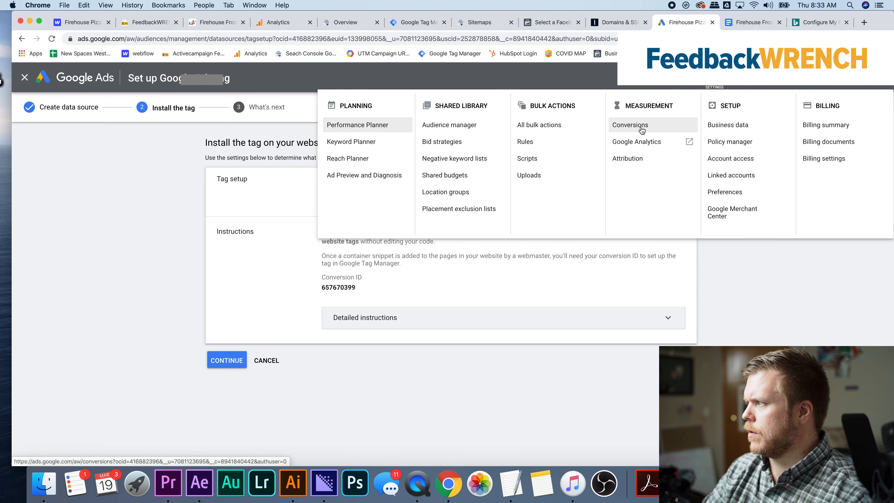
{"action": "left_click", "coordinate": [631, 159]}
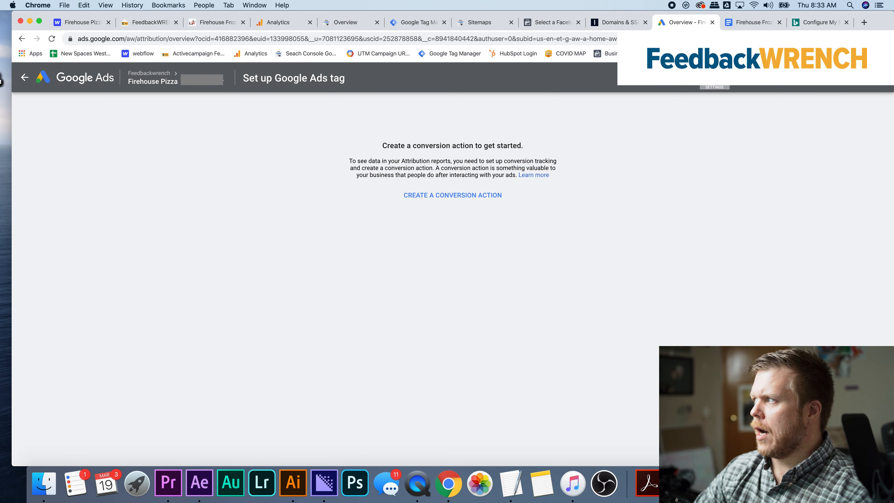
{"action": "left_click", "coordinate": [715, 80]}
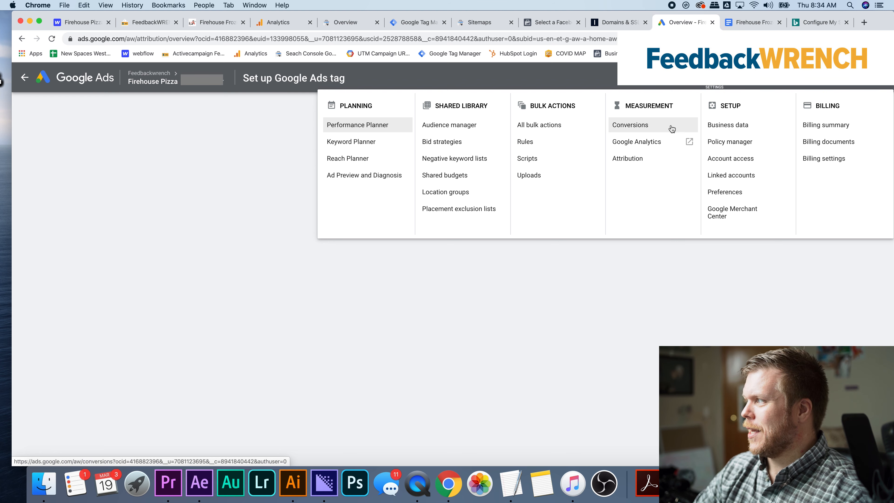
{"action": "left_click", "coordinate": [661, 125]}
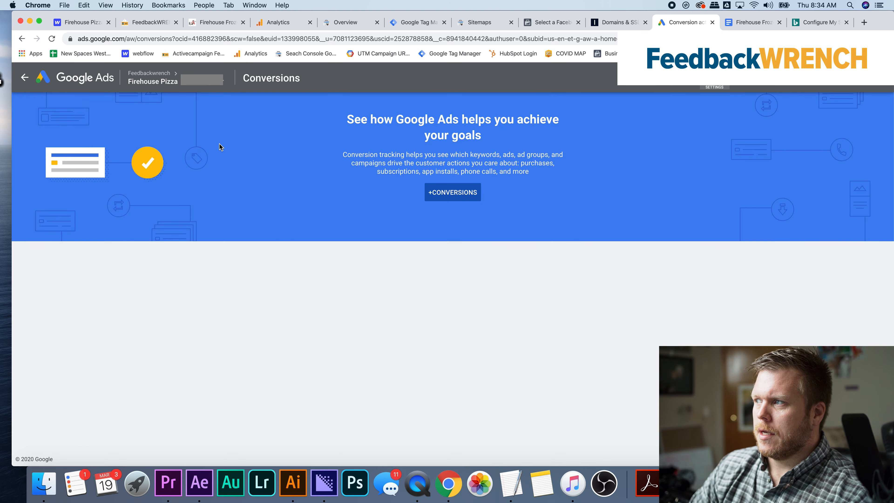
Start a new website conversion action and set its category to Submit lead form
{"action": "left_click", "coordinate": [453, 192]}
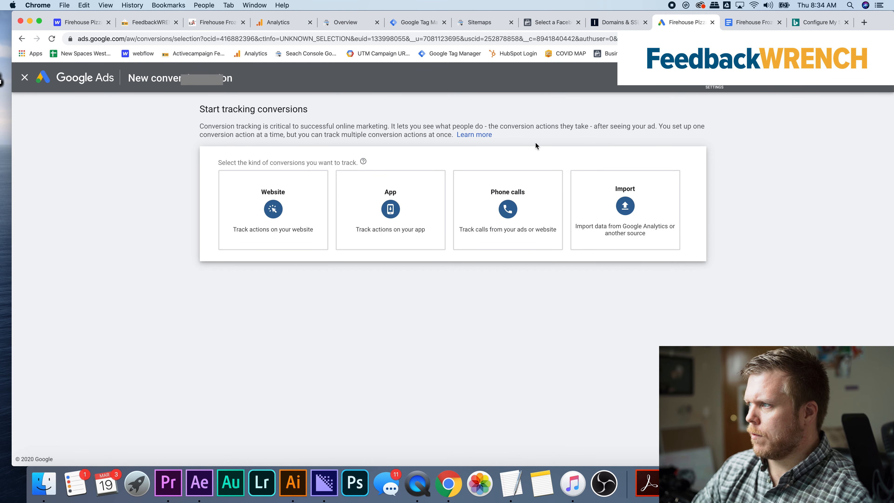
{"action": "left_click", "coordinate": [264, 211]}
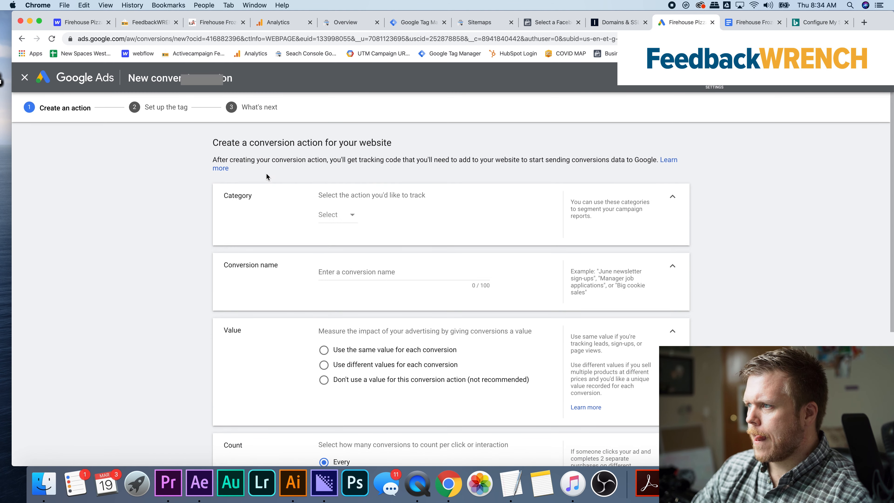
{"action": "left_click", "coordinate": [333, 213]}
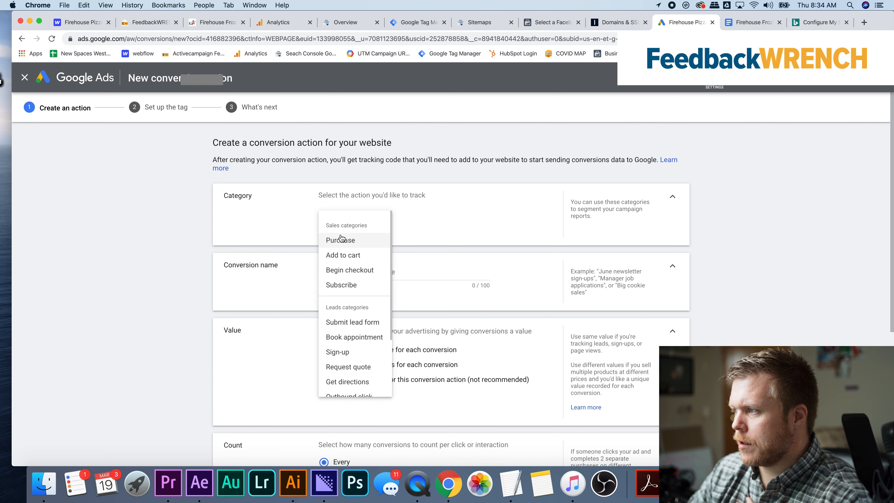
{"action": "scroll", "coordinate": [349, 281], "scroll_direction": "down", "scroll_amount": 2}
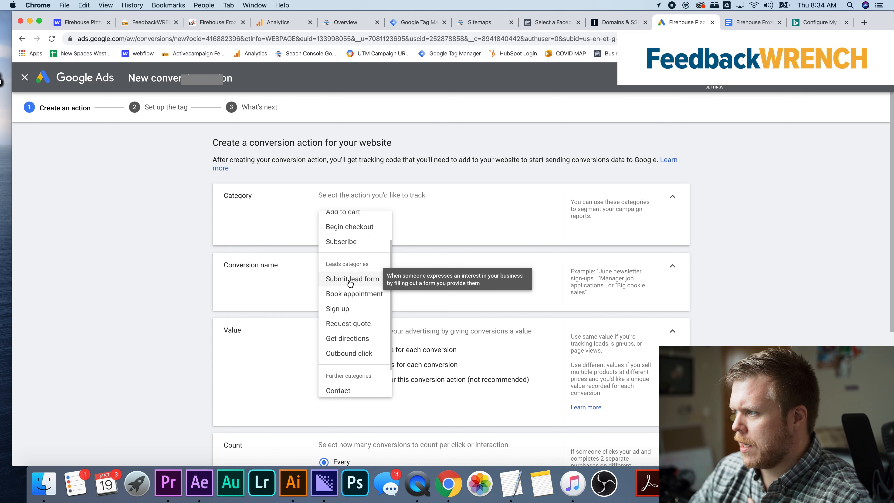
{"action": "left_click", "coordinate": [349, 281]}
Name the conversion action "Lead Form Feedbackwrench"
{"action": "triple_click", "coordinate": [374, 272]}
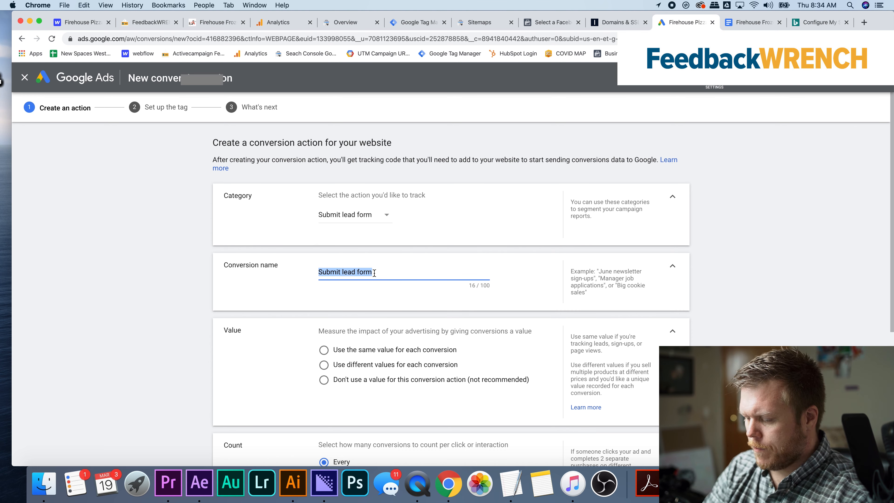
{"action": "type", "text": "Lead Form Feedbackwrench"}
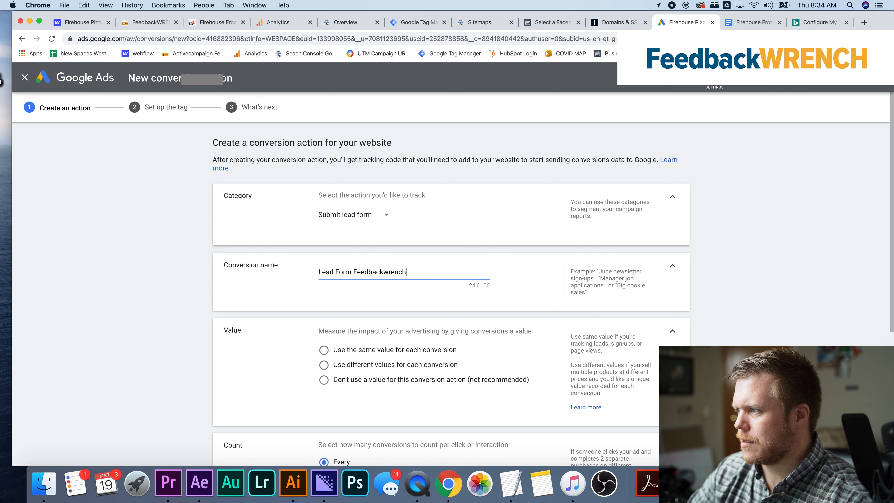
{"action": "scroll", "coordinate": [403, 312], "scroll_direction": "down", "scroll_amount": 2}
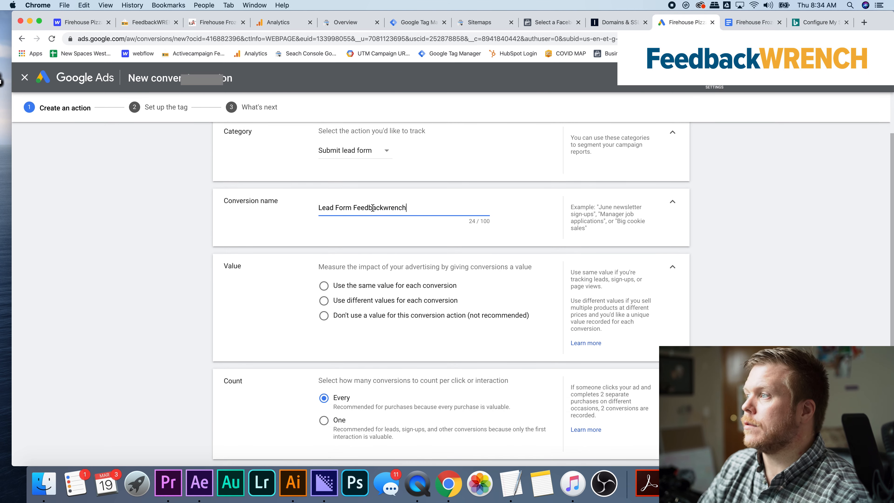
Switch to Google Tag Manager and create a tag named "Conversion Linker" with the Conversion Linker tag type
{"action": "left_click", "coordinate": [398, 25]}
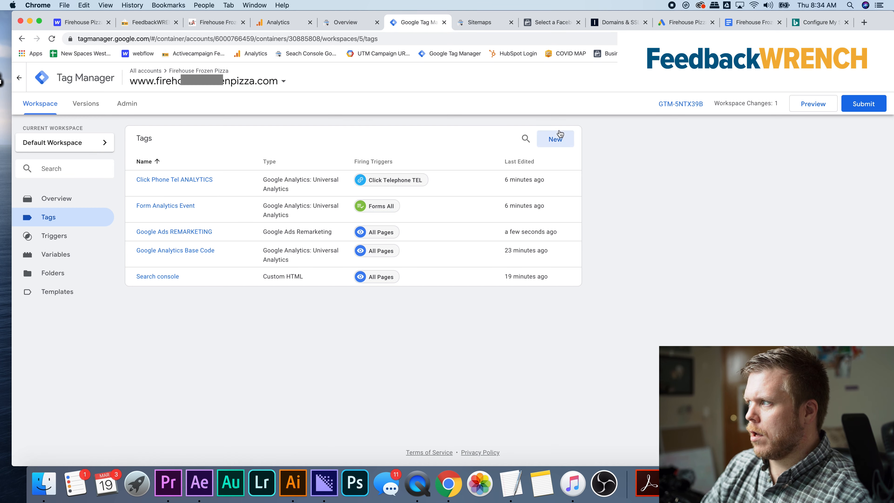
{"action": "left_click", "coordinate": [558, 135]}
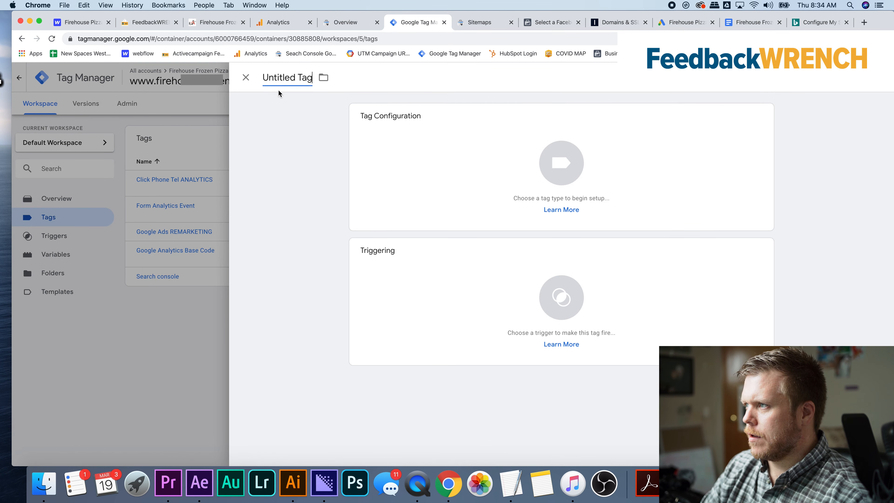
{"action": "left_click", "coordinate": [280, 79]}
{"action": "type", "text": "Conversion Linker"}
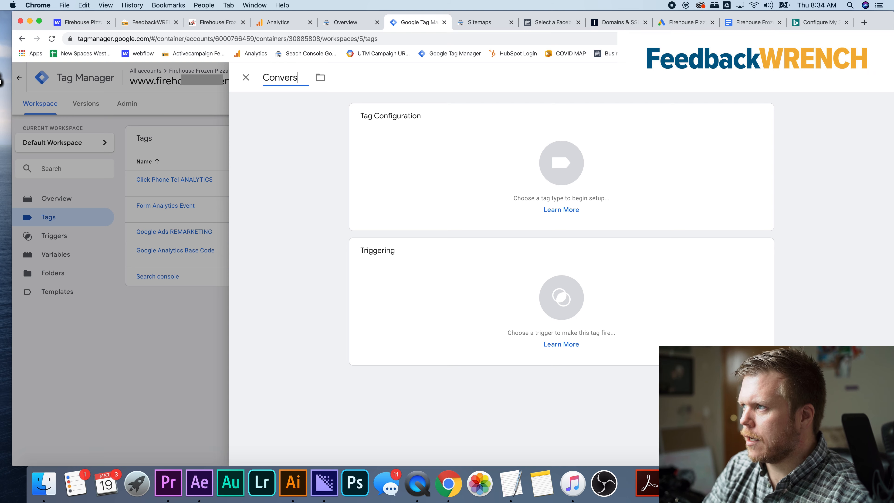
{"action": "left_click", "coordinate": [673, 189]}
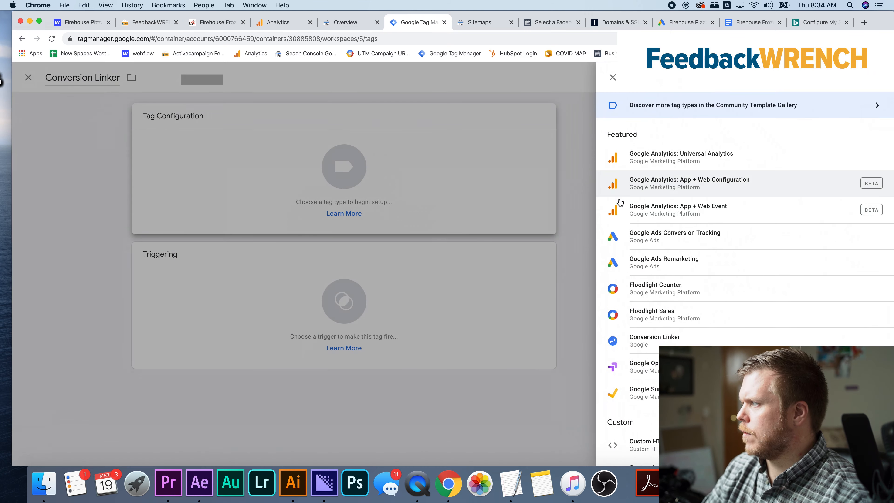
{"action": "left_click", "coordinate": [653, 341]}
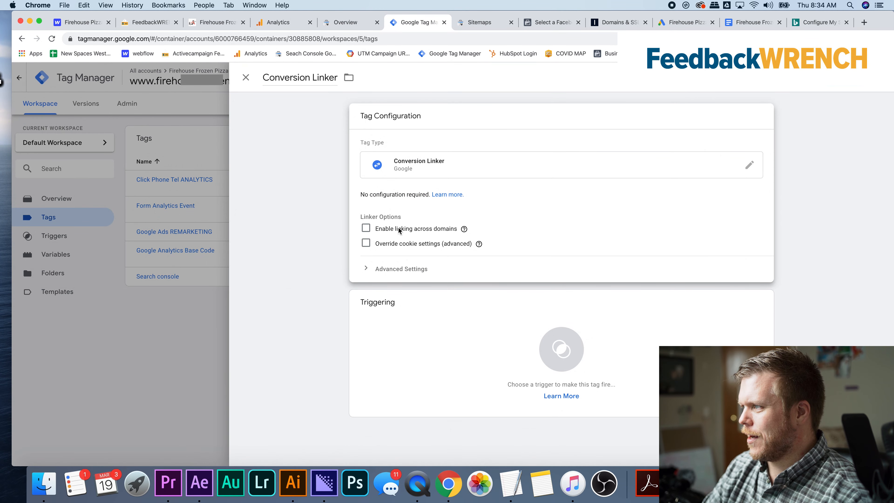
Set the Conversion Linker tag to fire on the All Pages trigger and save the tag
{"action": "left_click", "coordinate": [377, 281]}
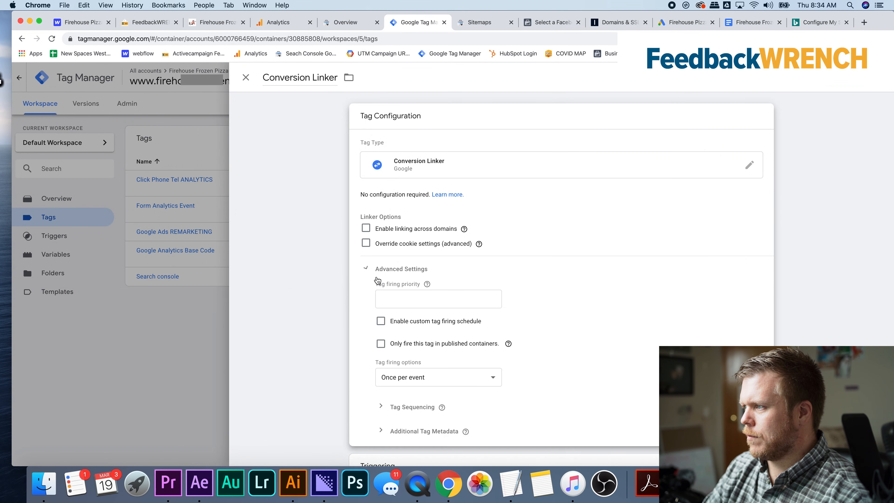
{"action": "scroll", "coordinate": [413, 296], "scroll_direction": "down", "scroll_amount": 4}
{"action": "left_click", "coordinate": [415, 381]}
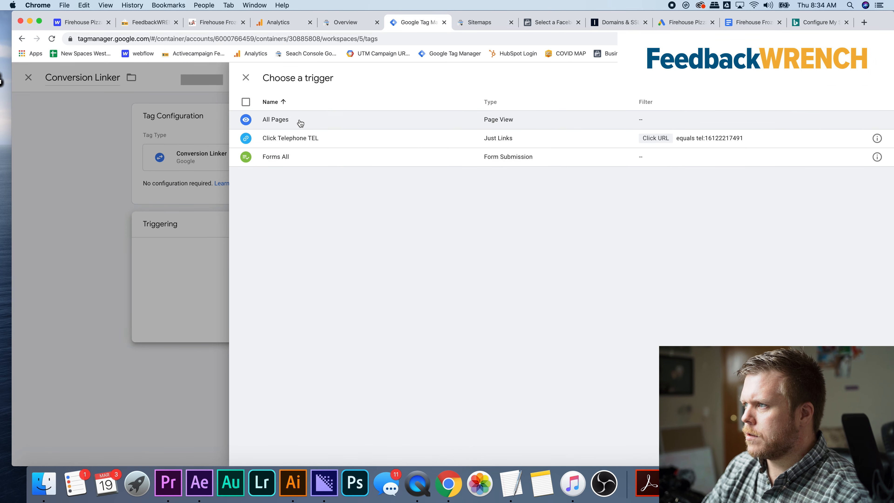
{"action": "left_click", "coordinate": [300, 121]}
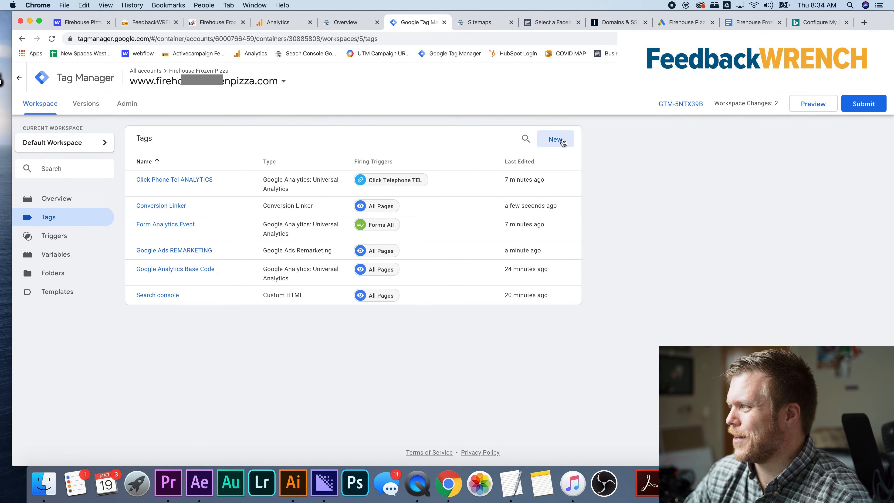
Create a new tag named "Google Ads All Form" with the Google Ads Conversion Tracking tag type
{"action": "left_click", "coordinate": [556, 140]}
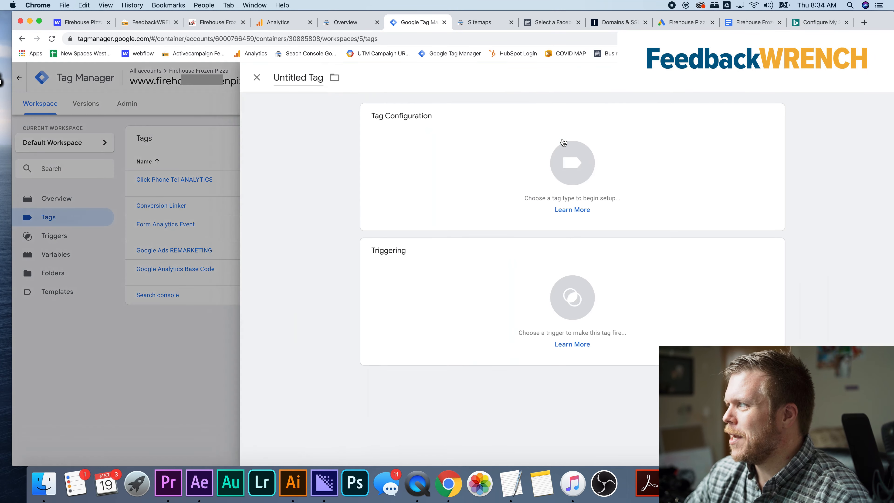
{"action": "left_click", "coordinate": [289, 82]}
{"action": "type", "text": "Ads"}
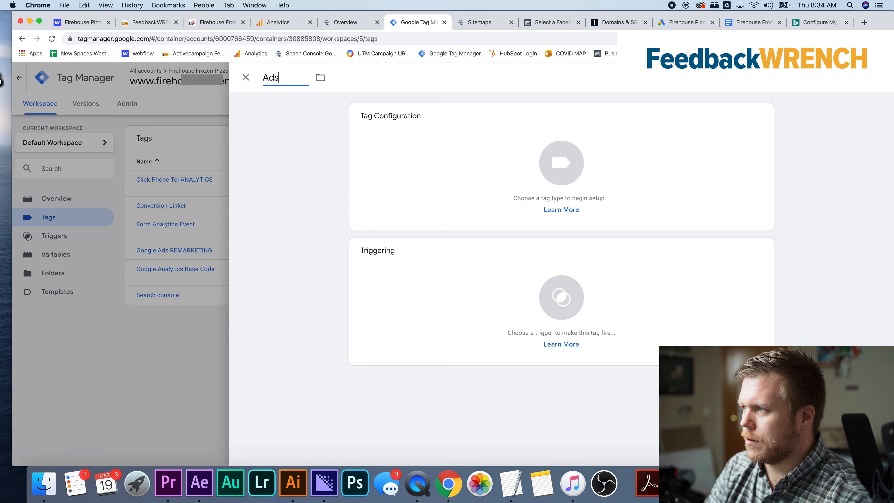
{"action": "key", "text": "BackSpace"}
{"action": "key", "text": "BackSpace"}
{"action": "key", "text": "BackSpace"}
{"action": "type", "text": "Gogo"}
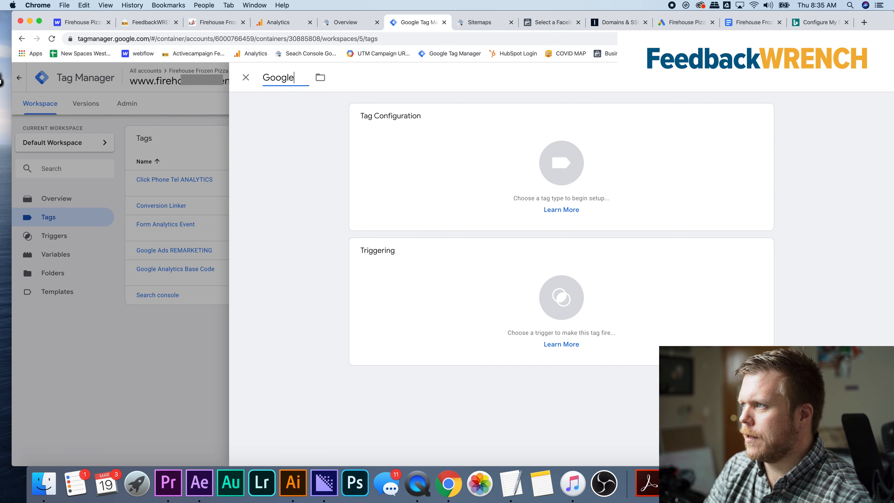
{"action": "type", "text": "le Ads Forms"}
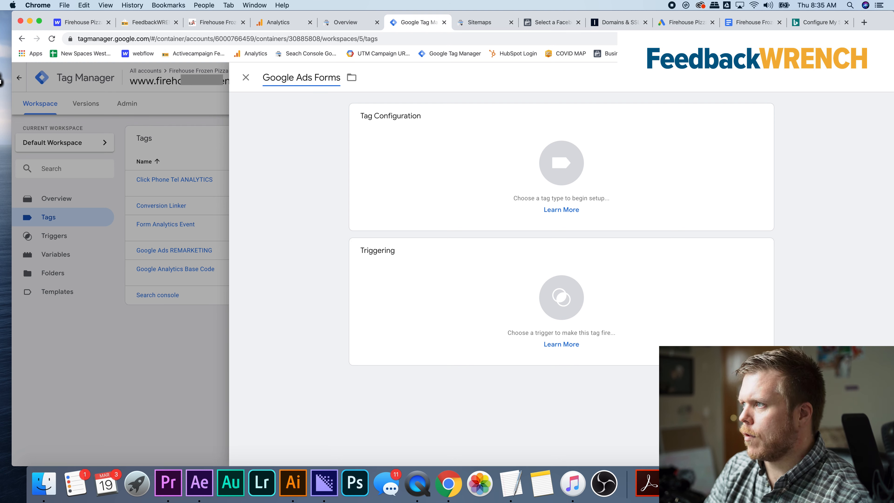
{"action": "key", "text": "BackSpace"}
{"action": "key", "text": "BackSpace"}
{"action": "key", "text": "BackSpace"}
{"action": "key", "text": "BackSpace"}
{"action": "key", "text": "BackSpace"}
{"action": "type", "text": "All For"}
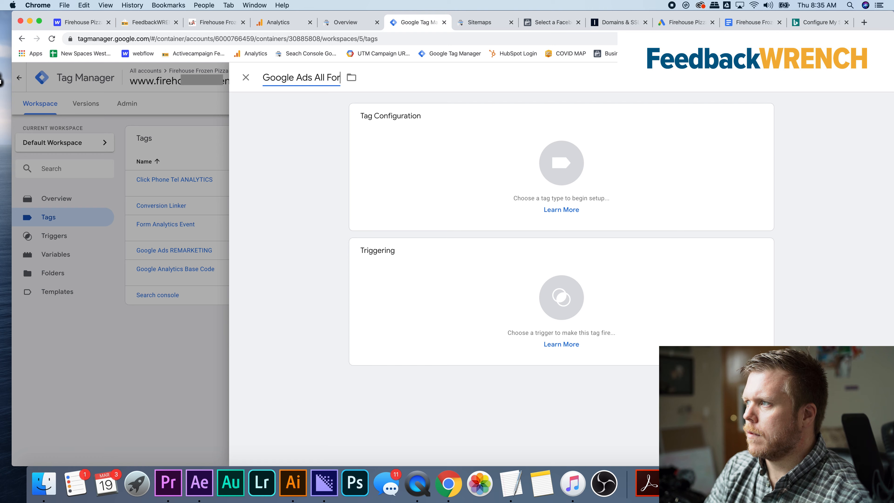
{"action": "type", "text": "m"}
{"action": "left_click", "coordinate": [426, 140]}
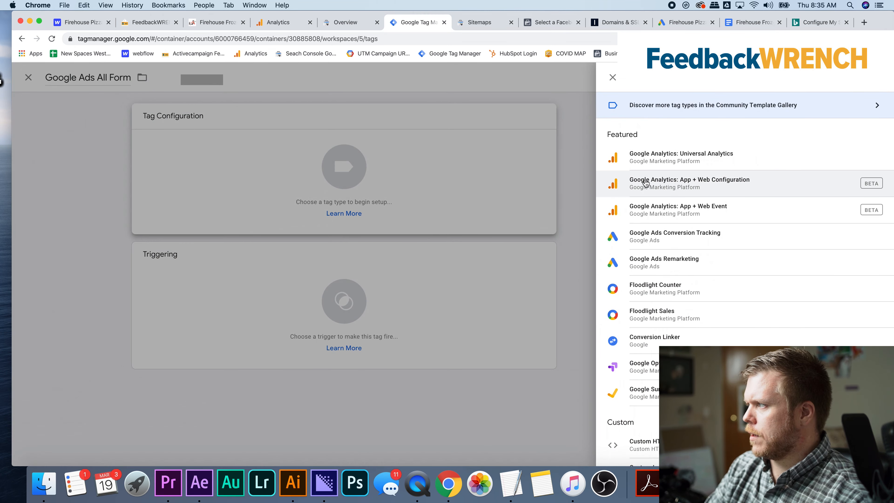
{"action": "left_click", "coordinate": [657, 243]}
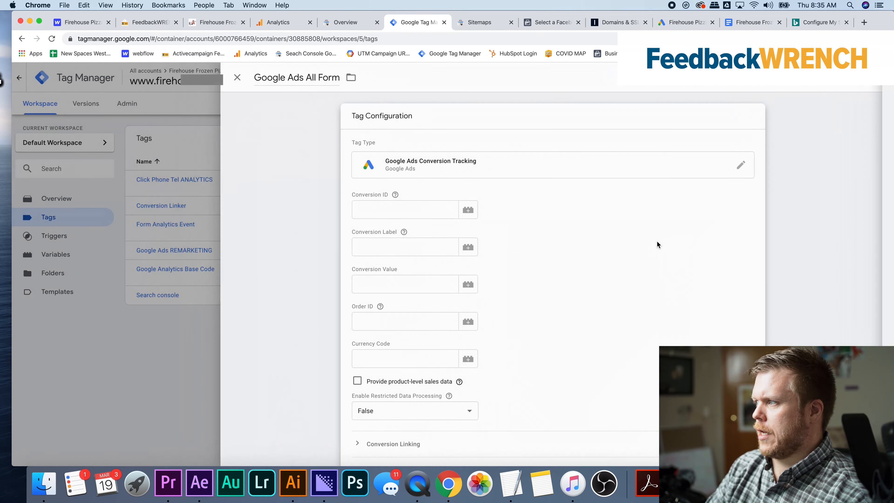
Switch back to Google Ads and rename the conversion action "All Forms"
{"action": "left_click", "coordinate": [684, 24]}
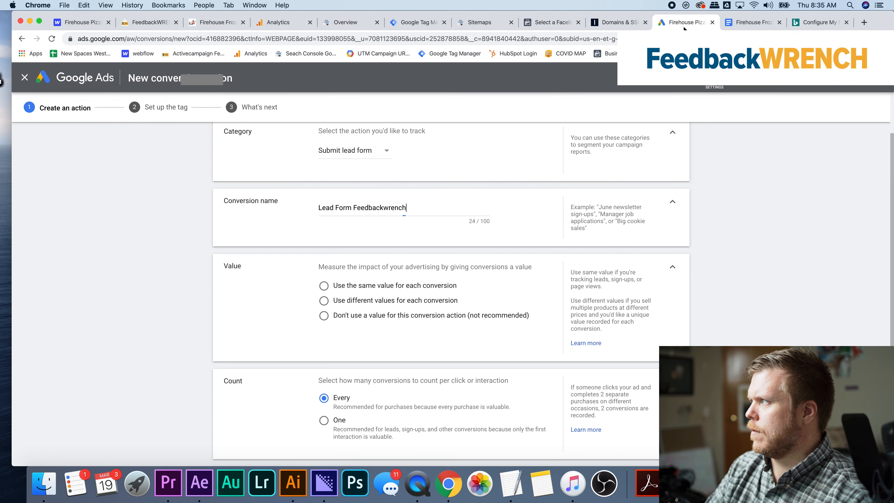
{"action": "triple_click", "coordinate": [405, 207]}
{"action": "type", "text": "A"}
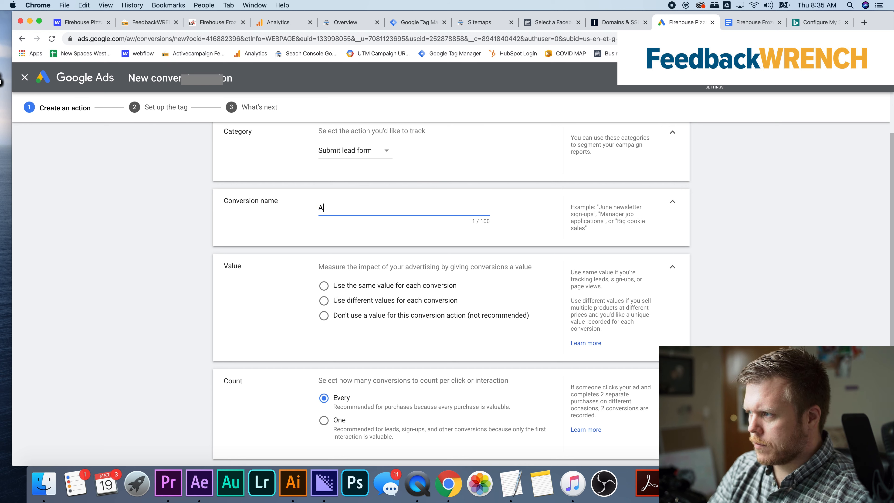
{"action": "type", "text": "ll Forms"}
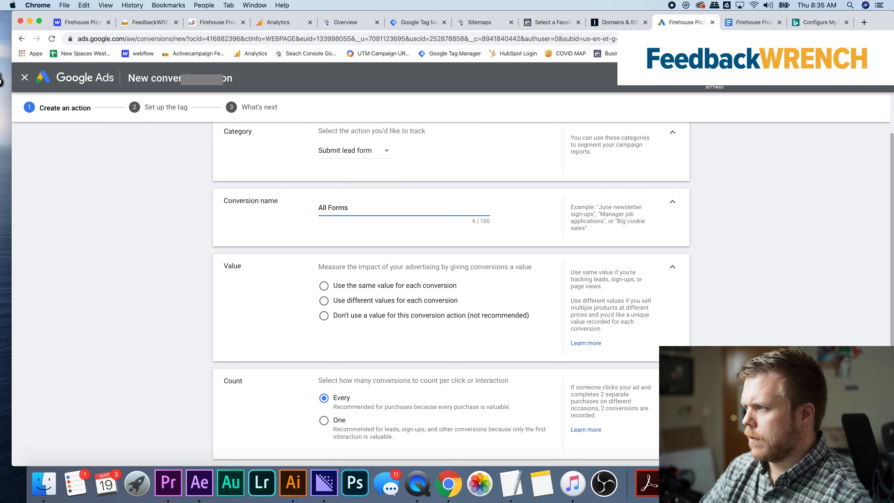
{"action": "triple_click", "coordinate": [385, 209]}
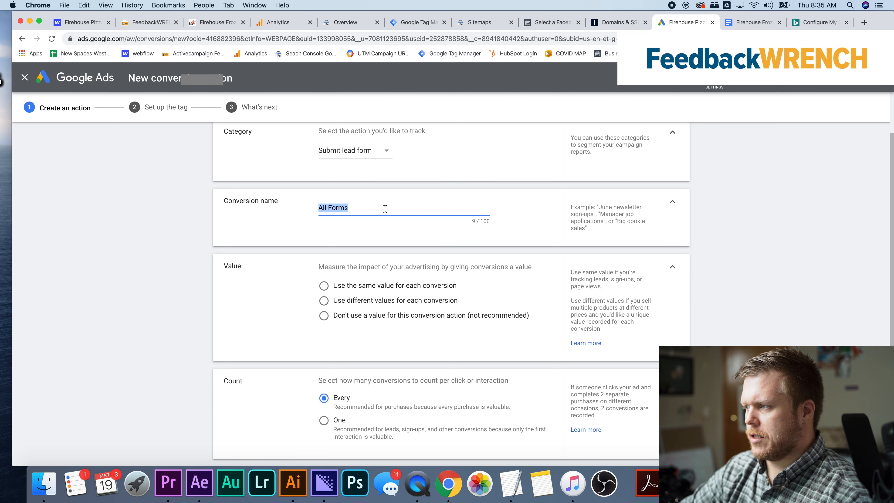
Set the conversion action to use no value, keep the count at Every, and create the action
{"action": "scroll", "coordinate": [368, 248], "scroll_direction": "down", "scroll_amount": 3}
{"action": "left_click", "coordinate": [360, 250]}
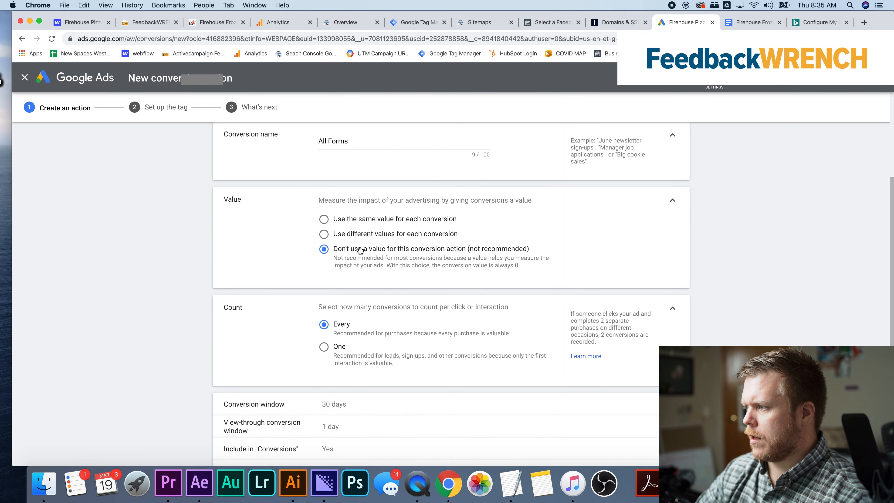
{"action": "scroll", "coordinate": [360, 249], "scroll_direction": "down", "scroll_amount": 2}
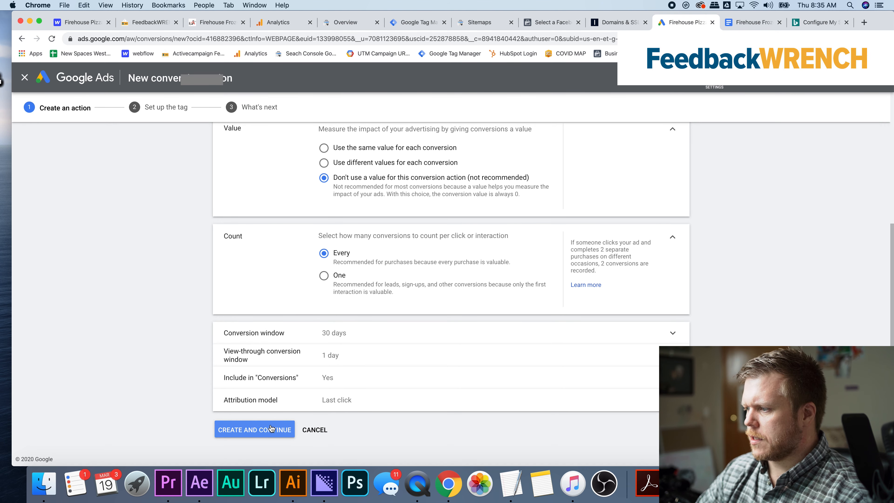
{"action": "left_click", "coordinate": [262, 432]}
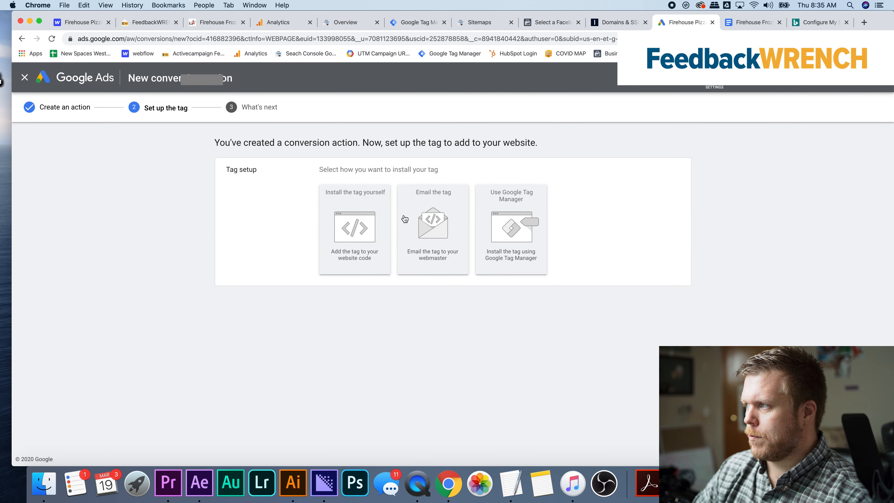
Choose the Google Tag Manager installation for the action and copy its conversion ID into the "Google Ads All Form" tag in Tag Manager
{"action": "left_click", "coordinate": [527, 219]}
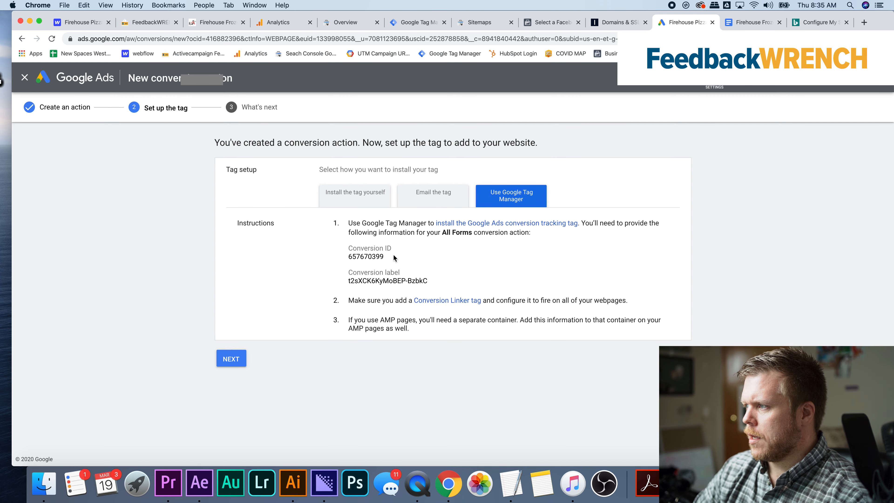
{"action": "left_click_drag", "start_coordinate": [394, 255], "coordinate": [349, 255]}
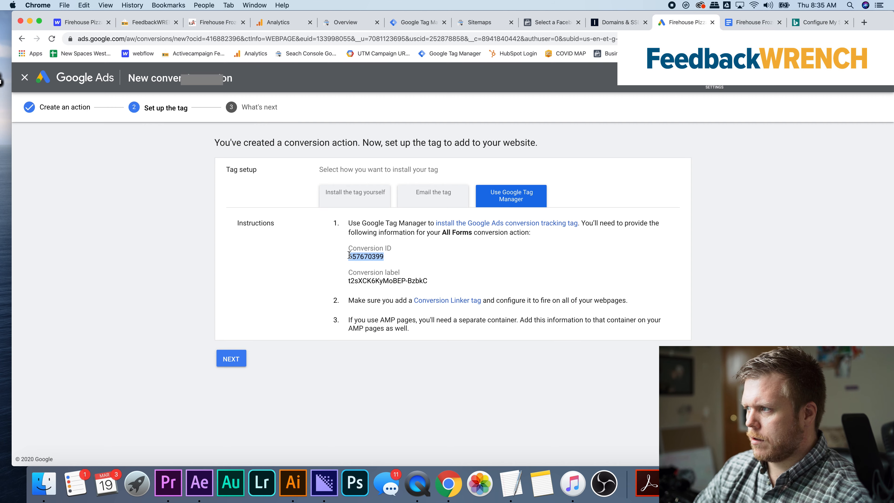
{"action": "left_click", "coordinate": [415, 22]}
{"action": "left_click", "coordinate": [410, 205]}
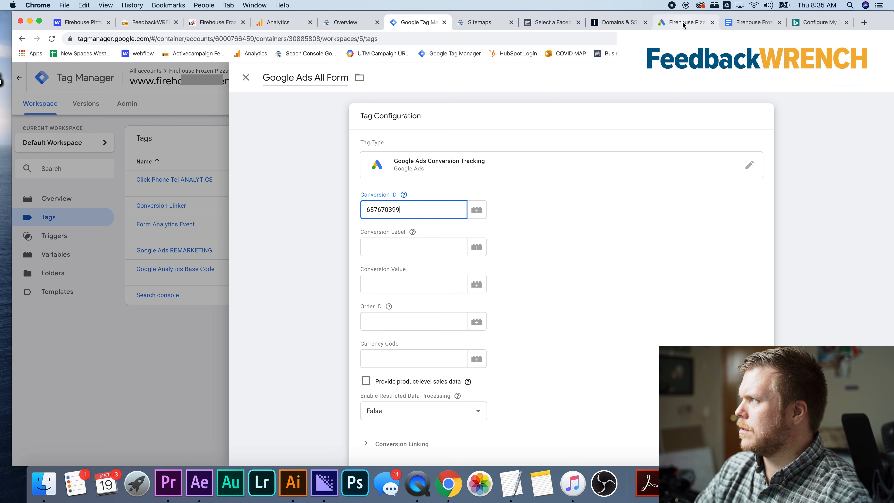
Copy the "All Forms" conversion label from Google Ads into the "Google Ads All Form" tag in Tag Manager, leaving the optional fields empty
{"action": "left_click", "coordinate": [690, 22]}
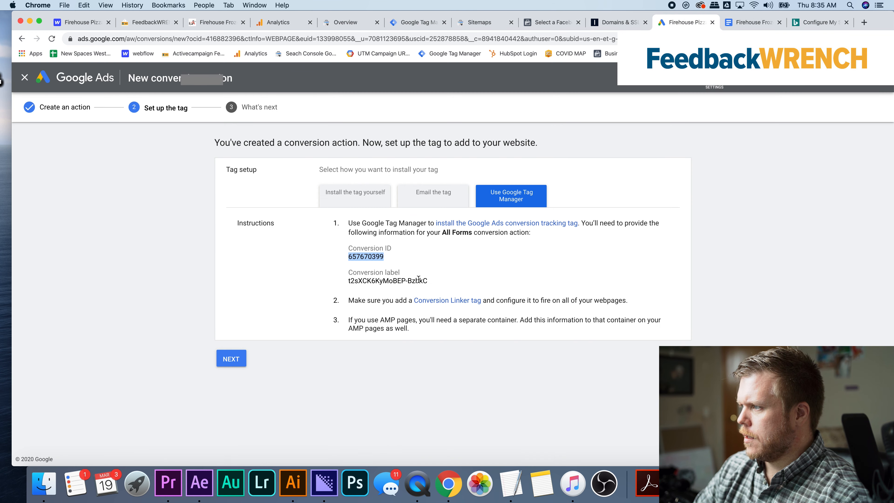
{"action": "left_click_drag", "start_coordinate": [427, 282], "coordinate": [345, 286]}
{"action": "key", "text": "super+c"}
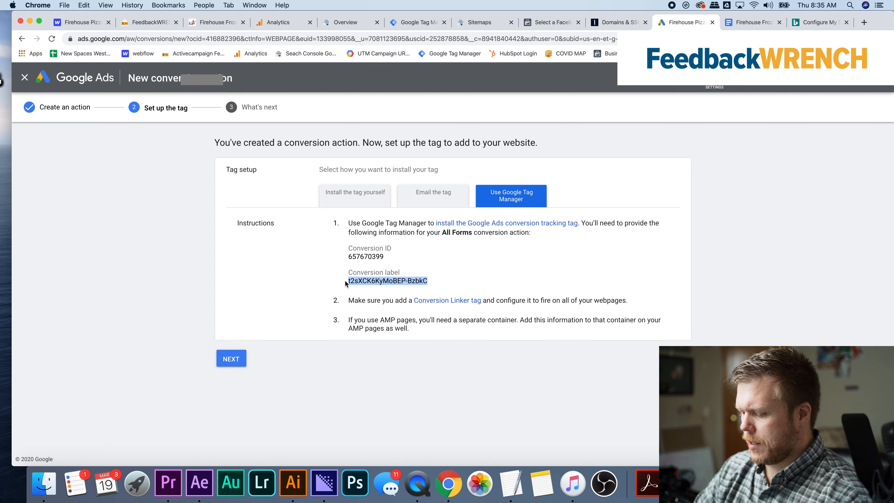
{"action": "left_click", "coordinate": [416, 22]}
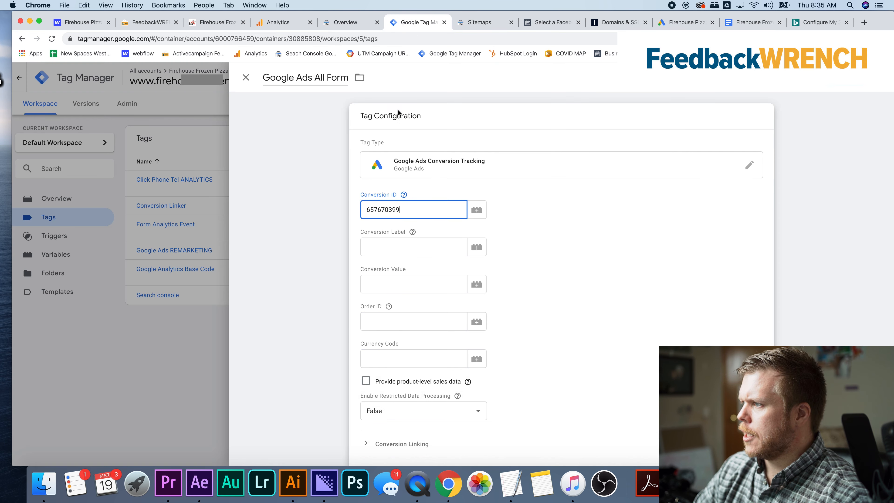
{"action": "left_click", "coordinate": [402, 245]}
{"action": "key", "text": "super+v"}
{"action": "left_click", "coordinate": [436, 289]}
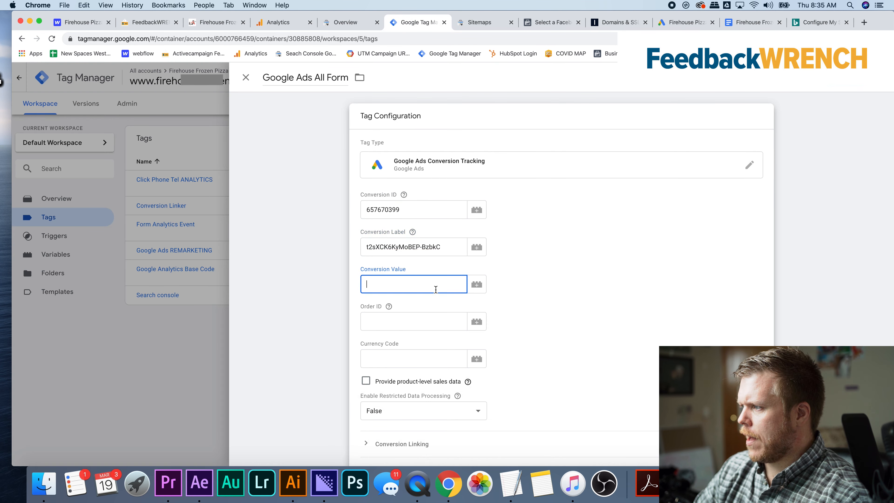
{"action": "left_click", "coordinate": [439, 325]}
{"action": "left_click", "coordinate": [520, 299]}
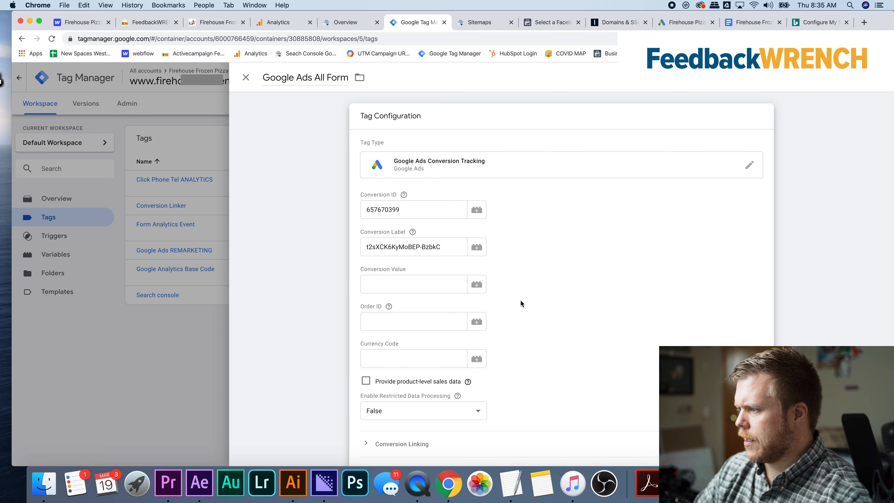
Assign the "Forms All" form submission trigger to the "Google Ads All Form" tag and save the tag
{"action": "scroll", "coordinate": [521, 299], "scroll_direction": "down", "scroll_amount": 5}
{"action": "left_click", "coordinate": [487, 373]}
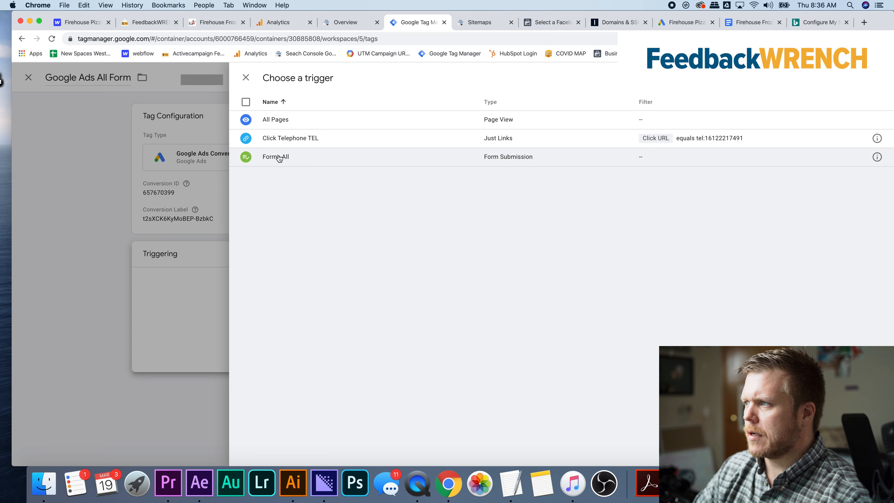
{"action": "left_click", "coordinate": [280, 158]}
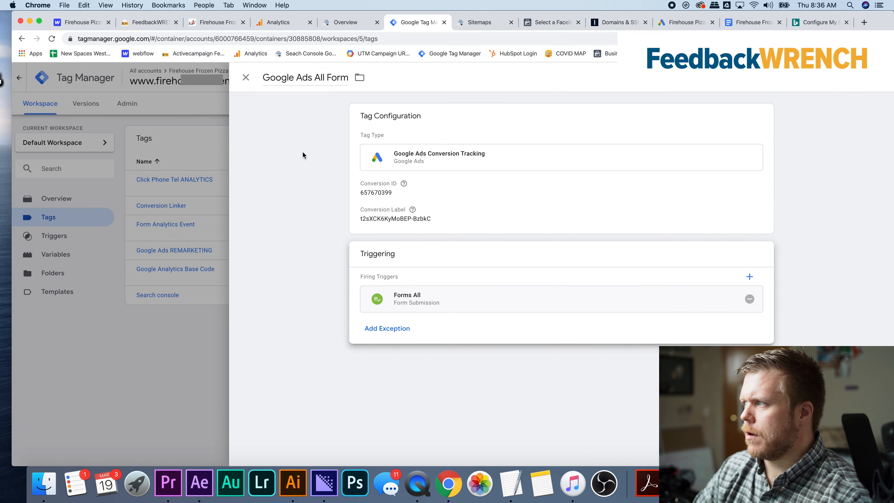
{"action": "left_click", "coordinate": [845, 77]}
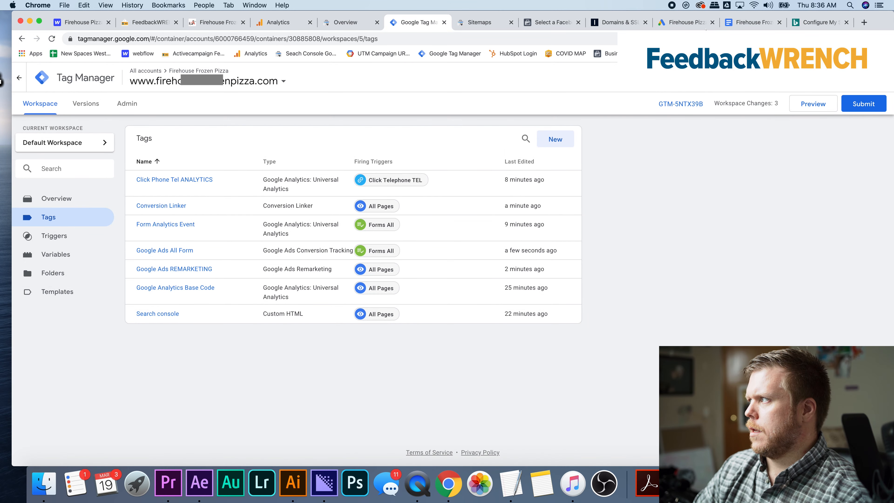
Switch back to Google Ads and finish the "All Forms" conversion action setup
{"action": "left_click", "coordinate": [687, 23]}
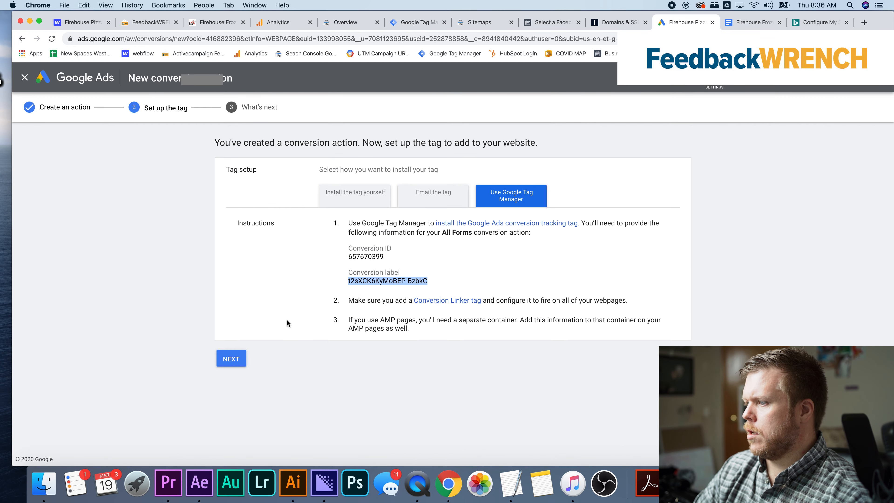
{"action": "left_click", "coordinate": [240, 360]}
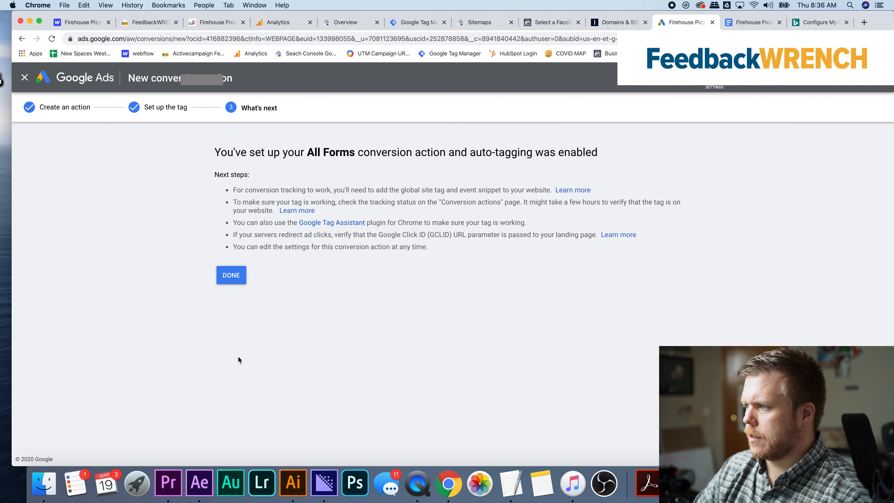
{"action": "left_click", "coordinate": [240, 275]}
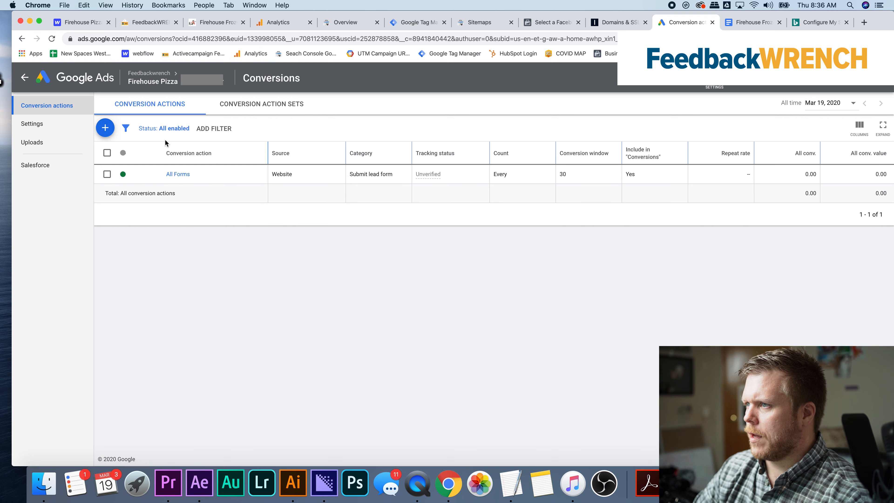
Start a new website conversion action in the Request quote category and name it "Click Phone TEL"
{"action": "left_click", "coordinate": [105, 128]}
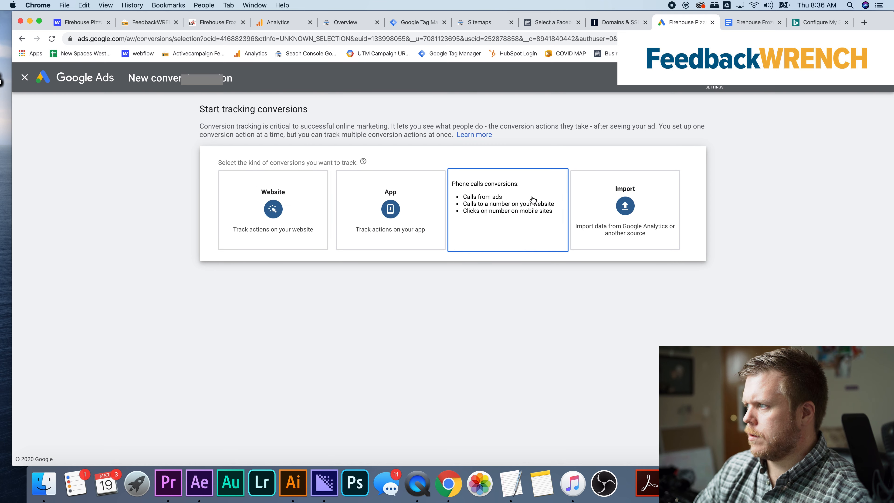
{"action": "left_click", "coordinate": [276, 201]}
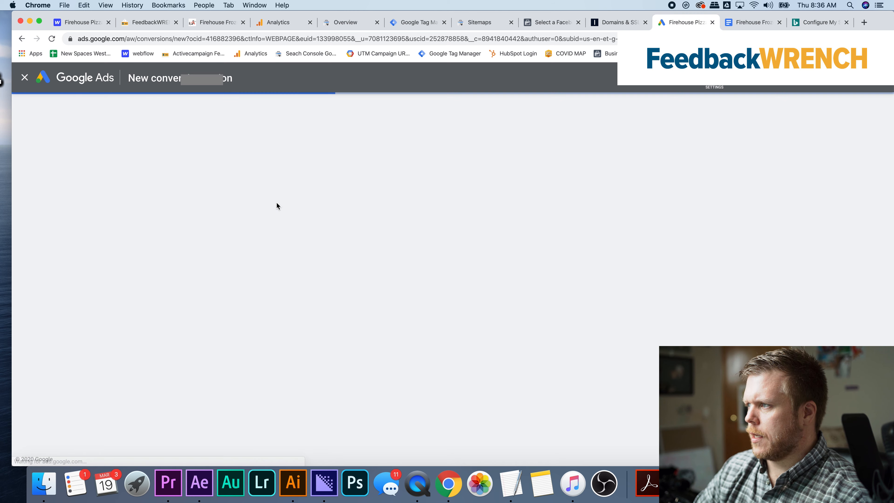
{"action": "left_click", "coordinate": [350, 220]}
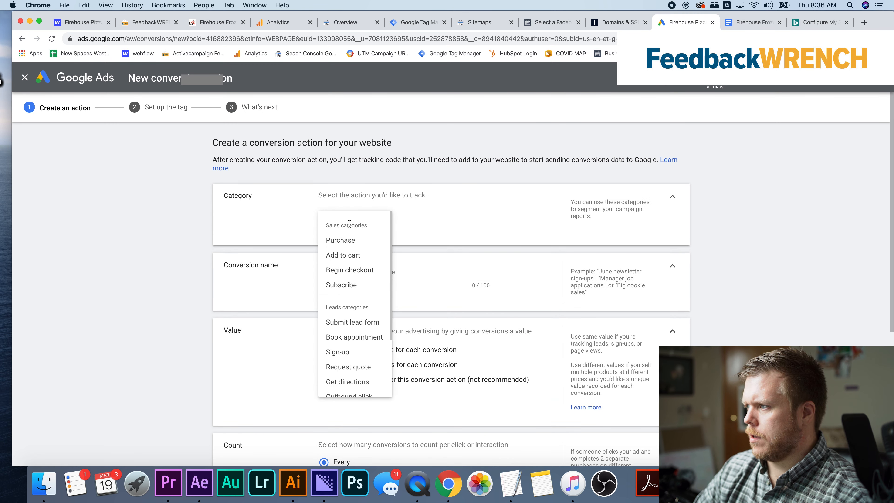
{"action": "scroll", "coordinate": [356, 262], "scroll_direction": "down", "scroll_amount": 2}
{"action": "scroll", "coordinate": [356, 263], "scroll_direction": "down", "scroll_amount": 2}
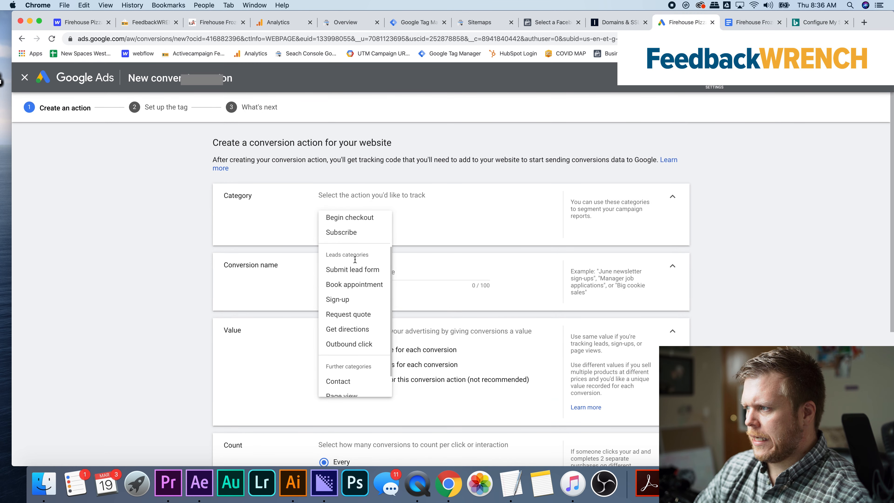
{"action": "scroll", "coordinate": [359, 279], "scroll_direction": "down", "scroll_amount": 1}
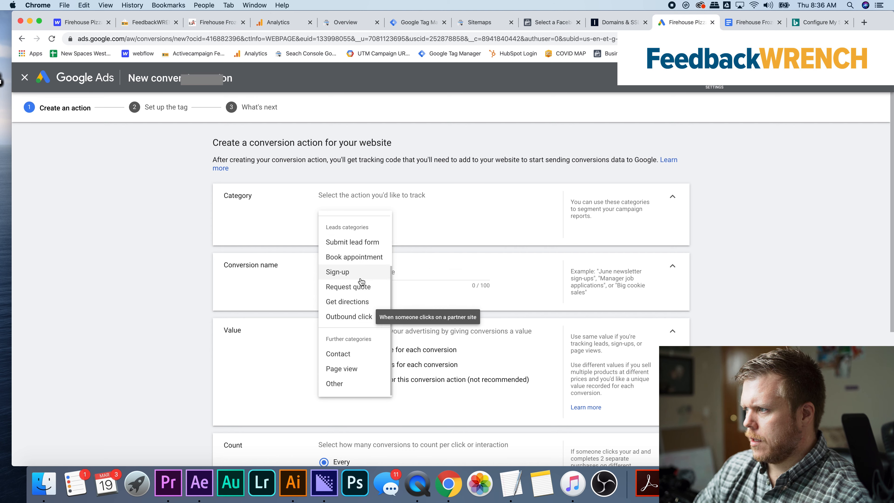
{"action": "left_click", "coordinate": [357, 286]}
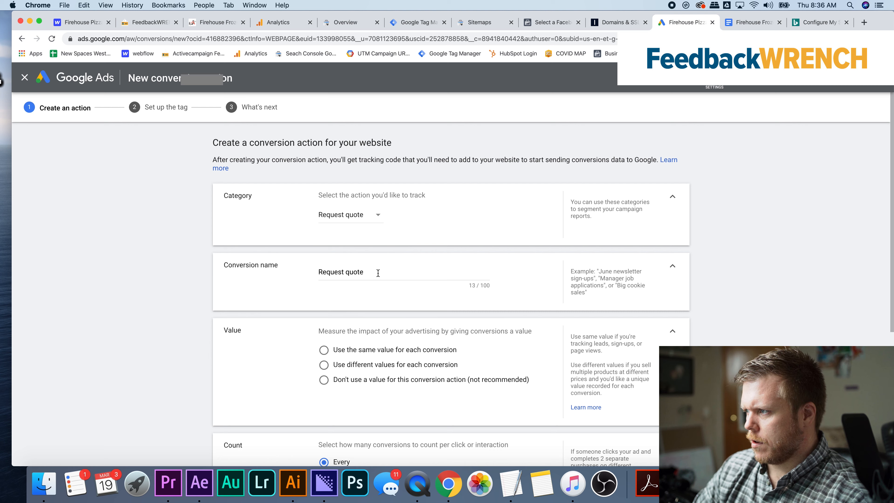
{"action": "triple_click", "coordinate": [378, 273]}
{"action": "type", "text": "Click Phone TEL"}
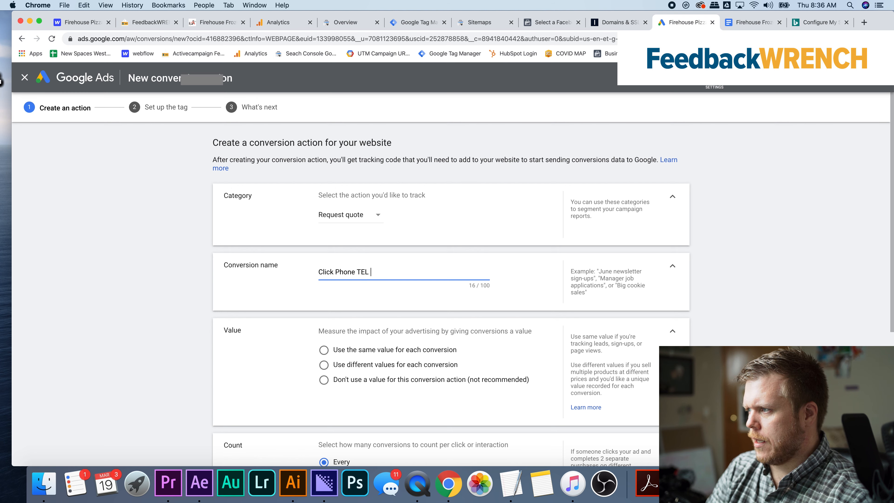
Set the "Click Phone TEL" conversion action to use no value, set its count to One, and create it
{"action": "scroll", "coordinate": [395, 342], "scroll_direction": "down", "scroll_amount": 2}
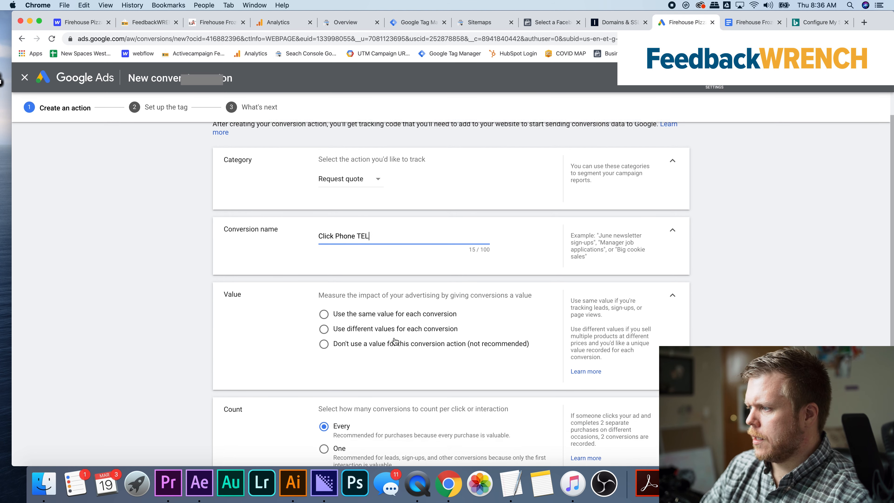
{"action": "right_click", "coordinate": [392, 317]}
{"action": "left_click", "coordinate": [387, 333]}
{"action": "scroll", "coordinate": [274, 324], "scroll_direction": "down", "scroll_amount": 2}
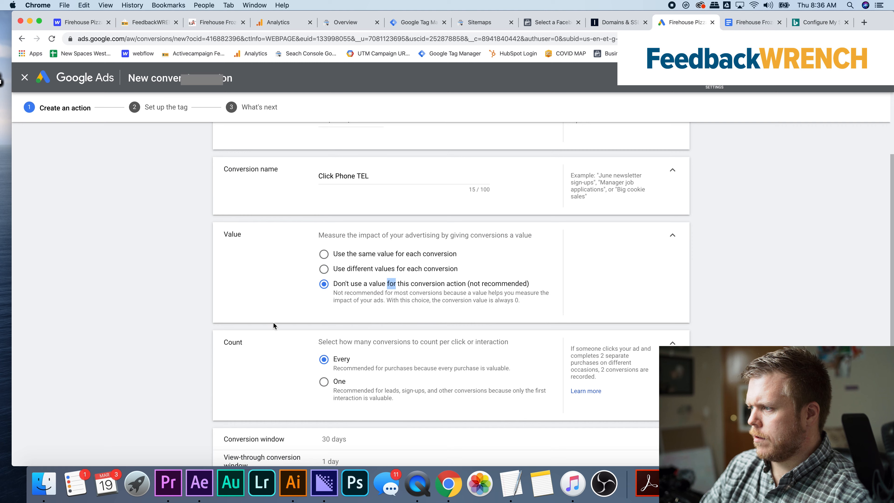
{"action": "scroll", "coordinate": [240, 339], "scroll_direction": "down", "scroll_amount": 5}
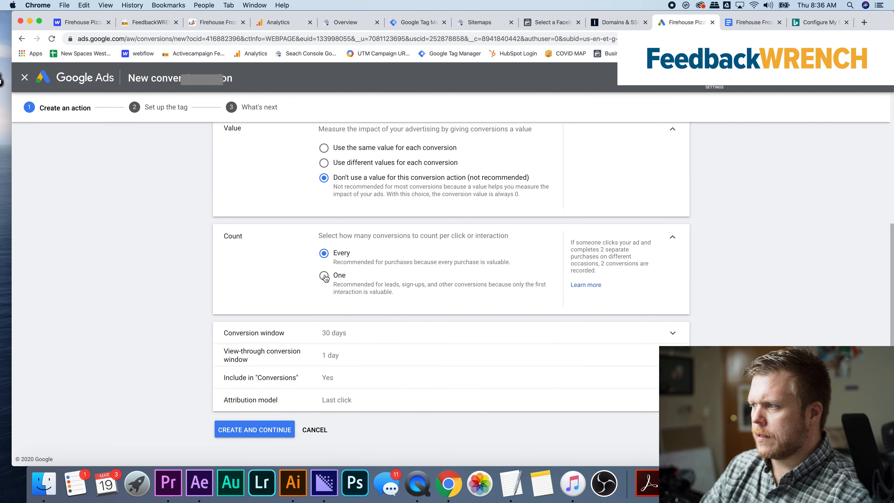
{"action": "left_click", "coordinate": [324, 277]}
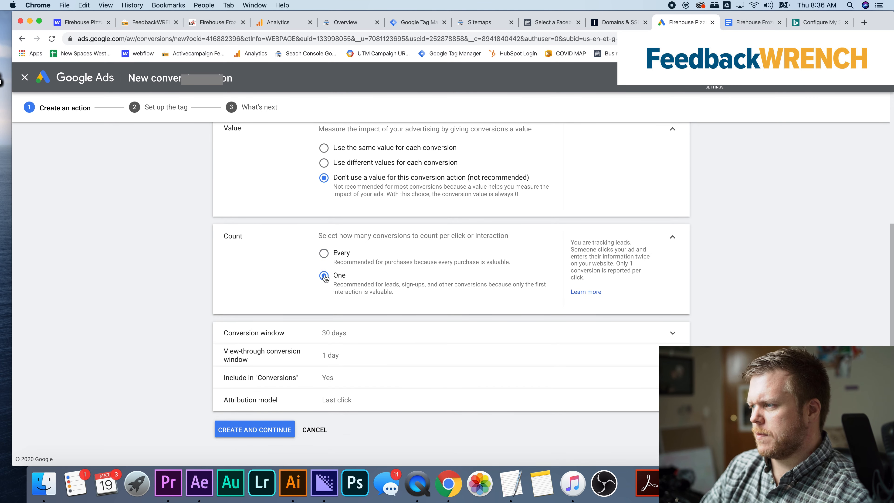
{"action": "left_click", "coordinate": [277, 433]}
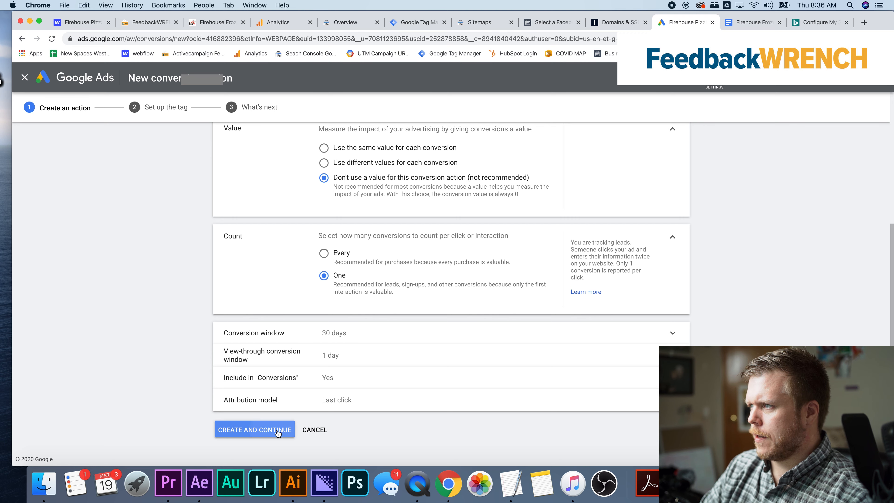
Copy the conversion ID from the action's Google Tag Manager instructions and start a Tag Manager tag named "Google Ads CLick to call"
{"action": "left_click", "coordinate": [483, 231]}
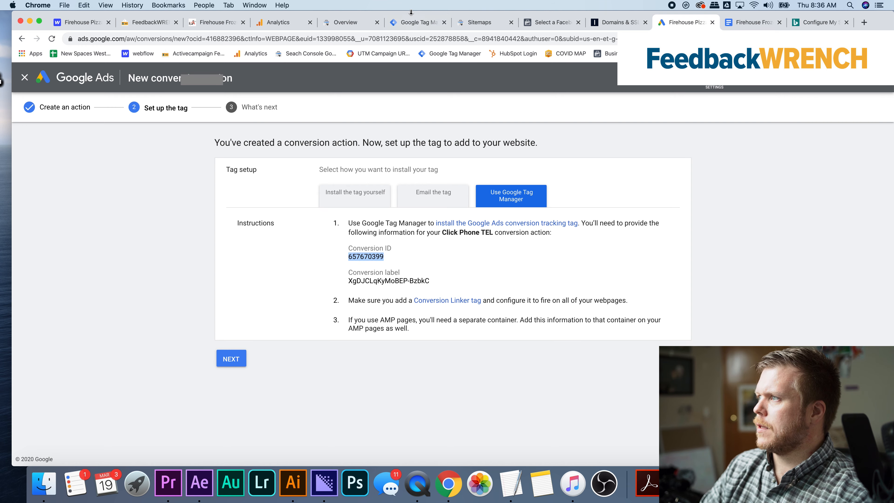
{"action": "left_click", "coordinate": [410, 24]}
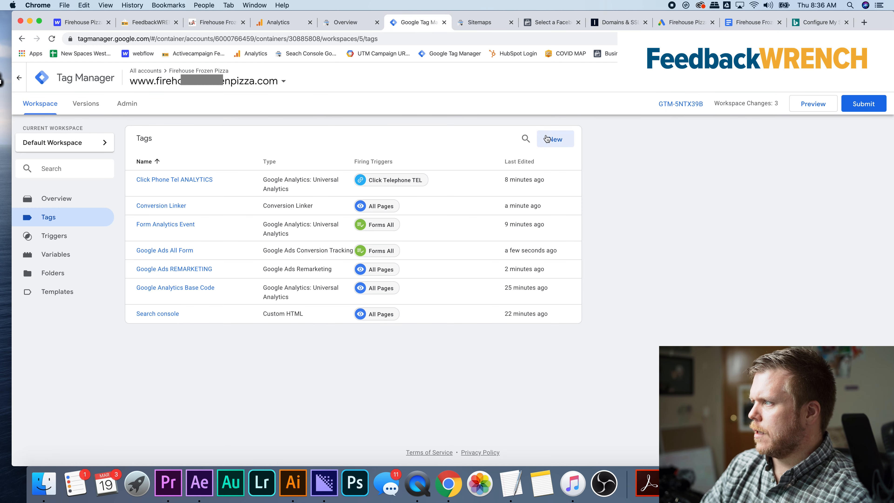
{"action": "left_click", "coordinate": [555, 139]}
{"action": "double_click", "coordinate": [286, 78]}
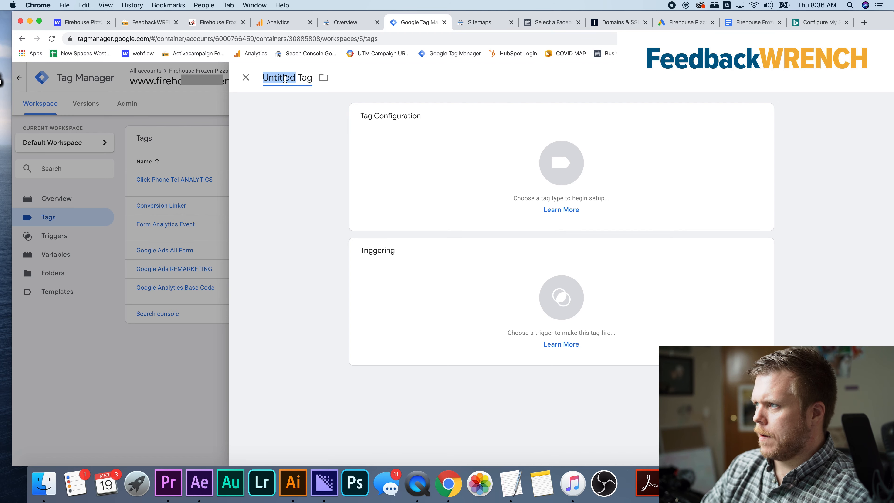
{"action": "type", "text": "Ad"}
{"action": "key", "text": "BackSpace"}
{"action": "key", "text": "BackSpace"}
{"action": "type", "text": "Google Ads CLick to call"}
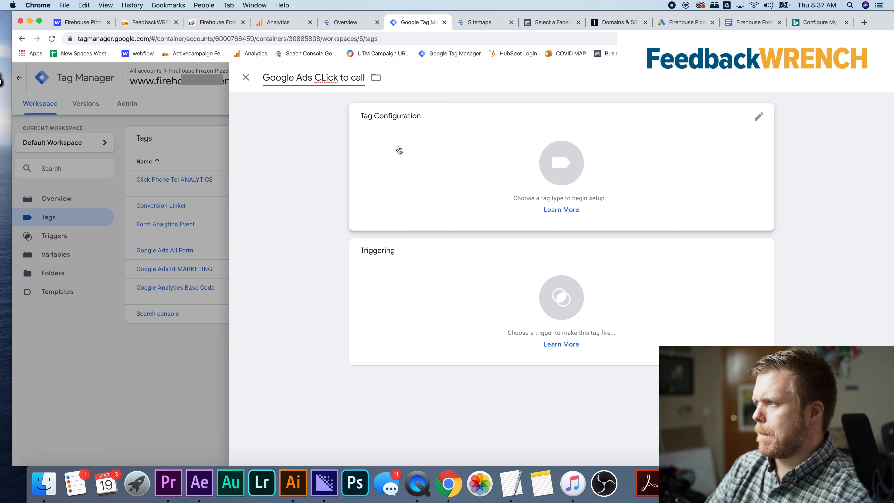
Set the new tag's type to Google Ads Conversion Tracking and paste in the copied conversion ID
{"action": "left_click", "coordinate": [409, 159]}
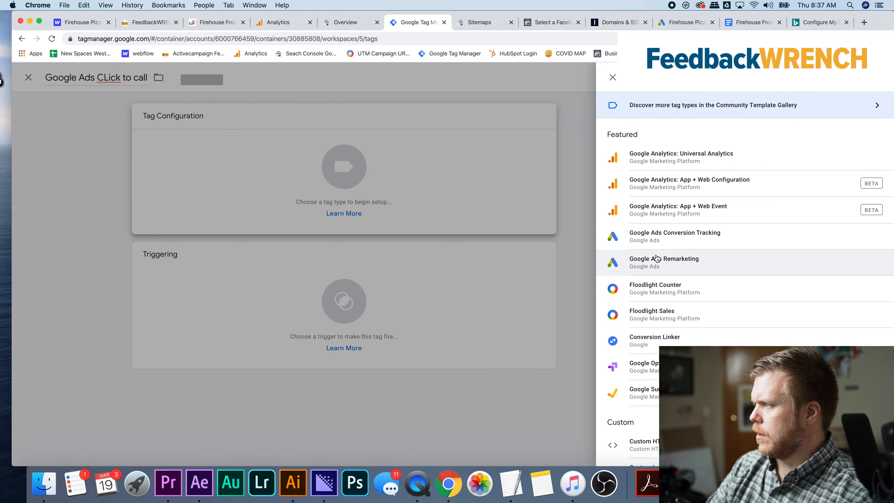
{"action": "left_click", "coordinate": [665, 238]}
{"action": "left_click", "coordinate": [407, 217]}
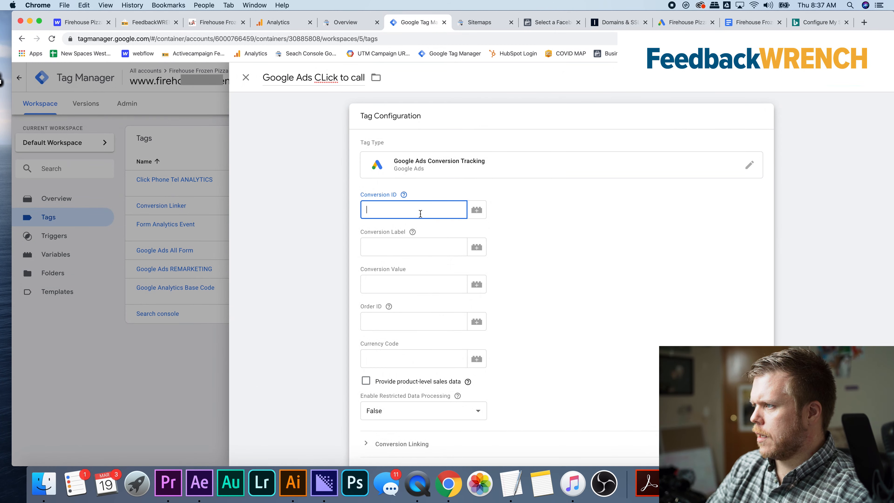
{"action": "type", "text": "657670399"}
Copy the "Click Phone TEL" conversion label from Google Ads into the click-to-call tag in Tag Manager
{"action": "left_click", "coordinate": [667, 23]}
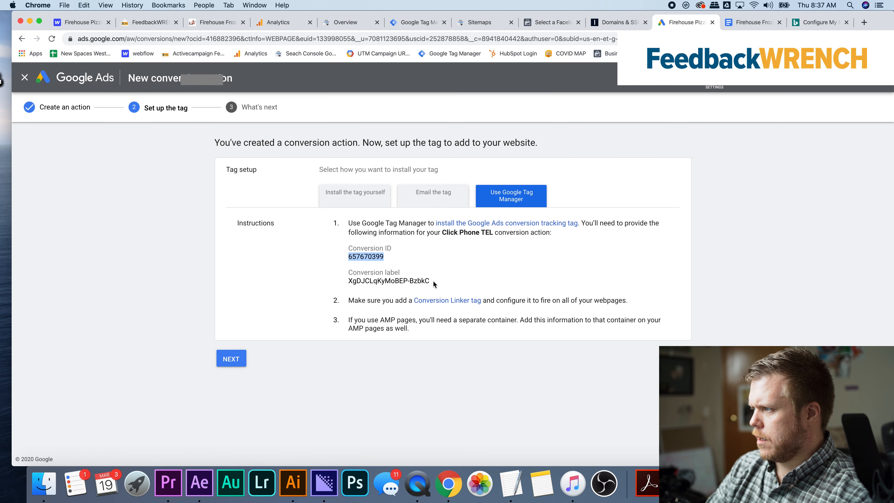
{"action": "left_click_drag", "start_coordinate": [433, 283], "coordinate": [361, 282]}
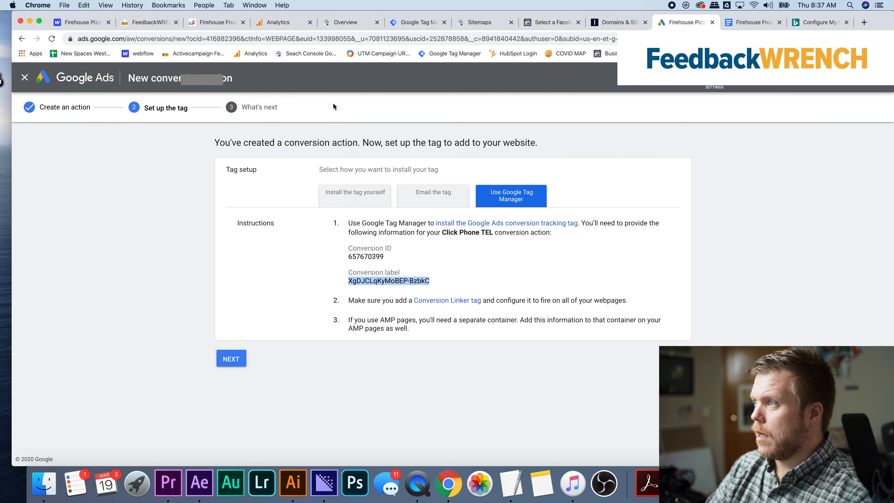
{"action": "left_click", "coordinate": [415, 22]}
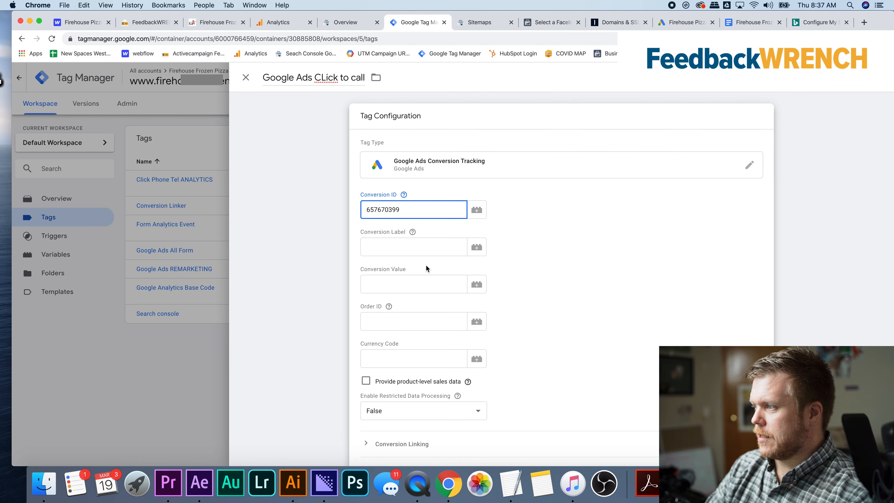
{"action": "left_click", "coordinate": [429, 248]}
{"action": "key", "text": "super+v"}
Assign the "Click Telephone TEL" trigger to the click-to-call tag
{"action": "scroll", "coordinate": [509, 229], "scroll_direction": "down", "scroll_amount": 5}
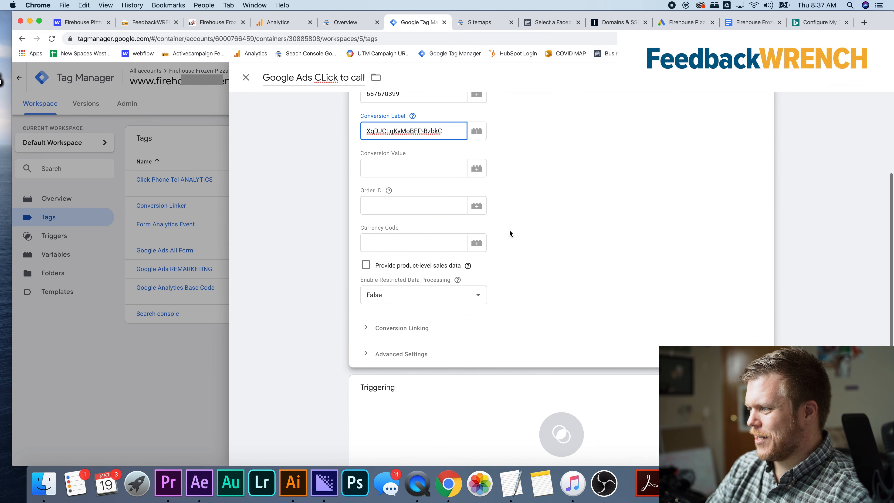
{"action": "left_click", "coordinate": [474, 371]}
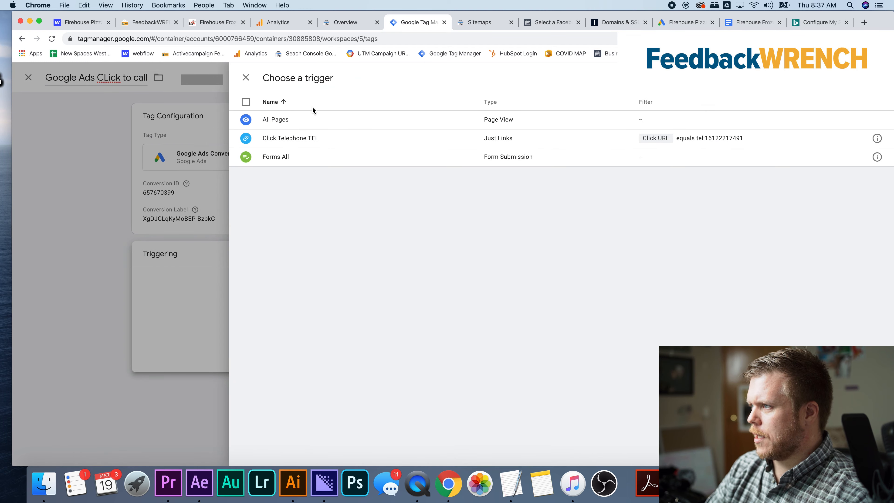
{"action": "left_click", "coordinate": [290, 138]}
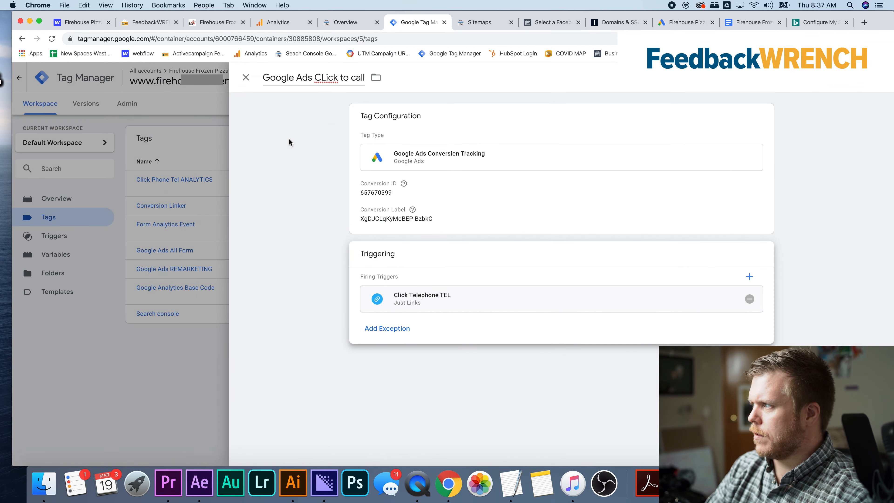
Save the click-to-call tag and publish the workspace changes as a version named "Ads conversion added"
{"action": "left_click", "coordinate": [845, 77]}
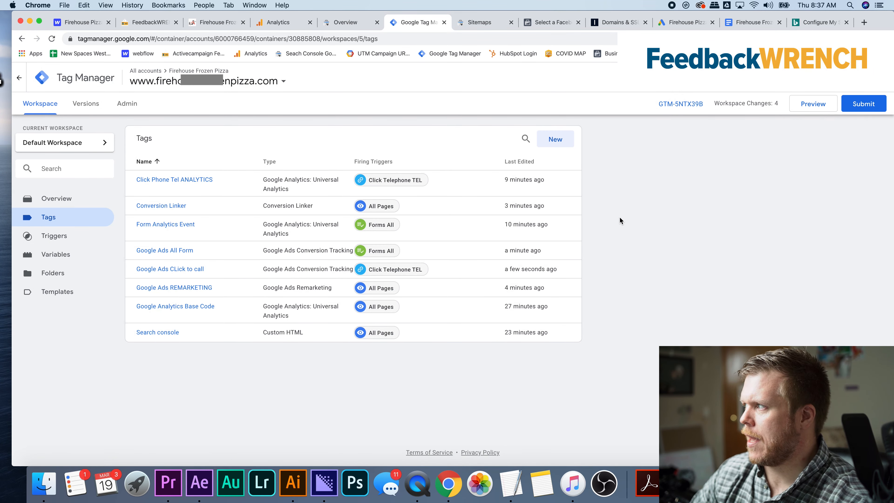
{"action": "left_click", "coordinate": [859, 106]}
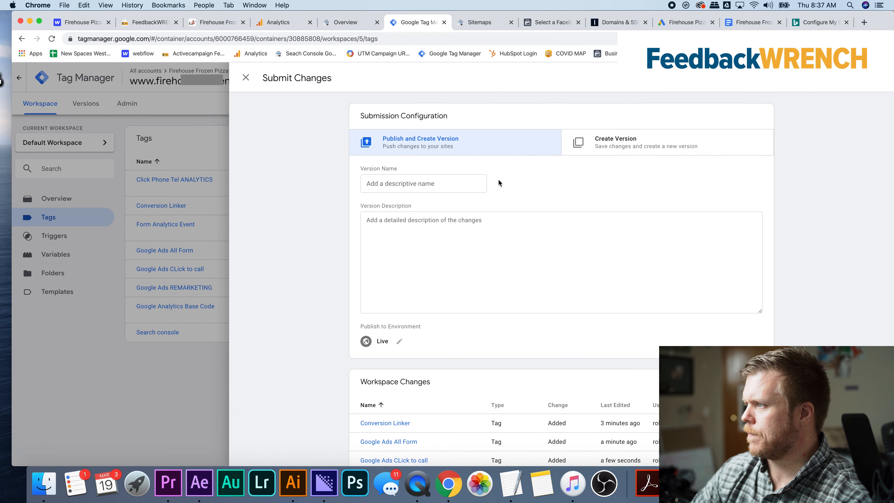
{"action": "left_click", "coordinate": [462, 184]}
{"action": "type", "text": "Ads conversion added"}
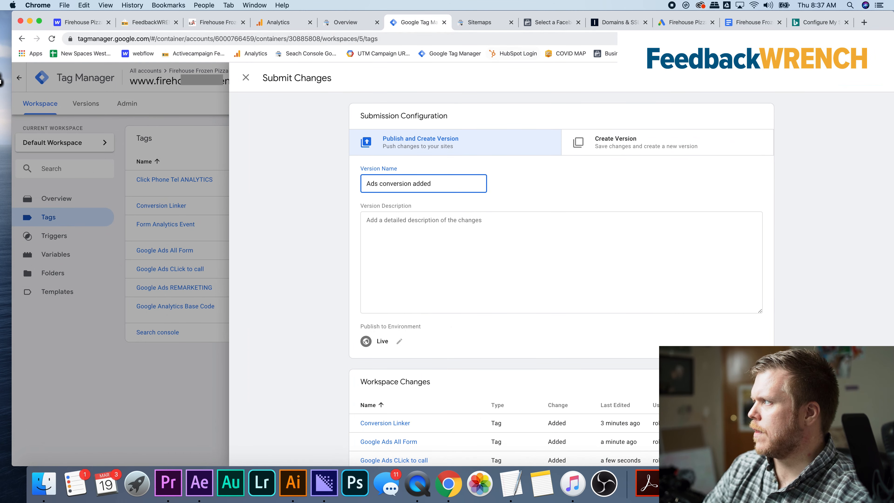
{"action": "left_click", "coordinate": [861, 78]}
Switch to Google Ads and finish the setup of the "Click Phone TEL" conversion action
{"action": "left_click", "coordinate": [686, 22]}
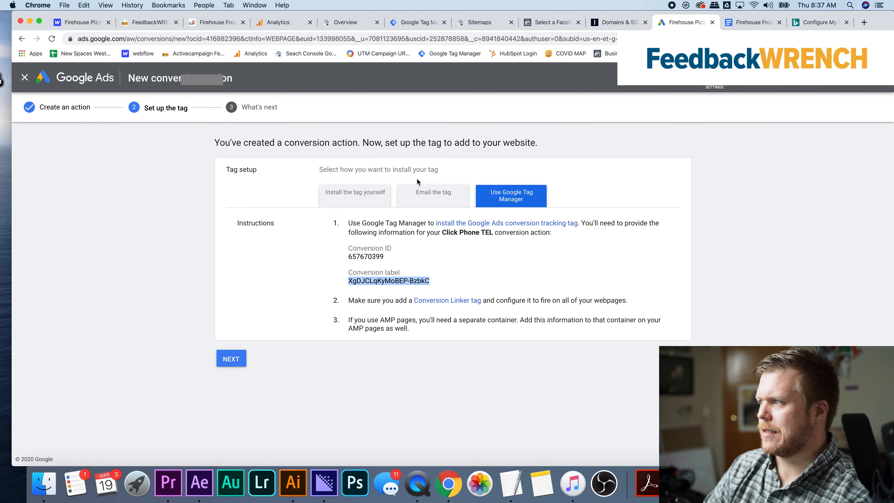
{"action": "left_click", "coordinate": [231, 359]}
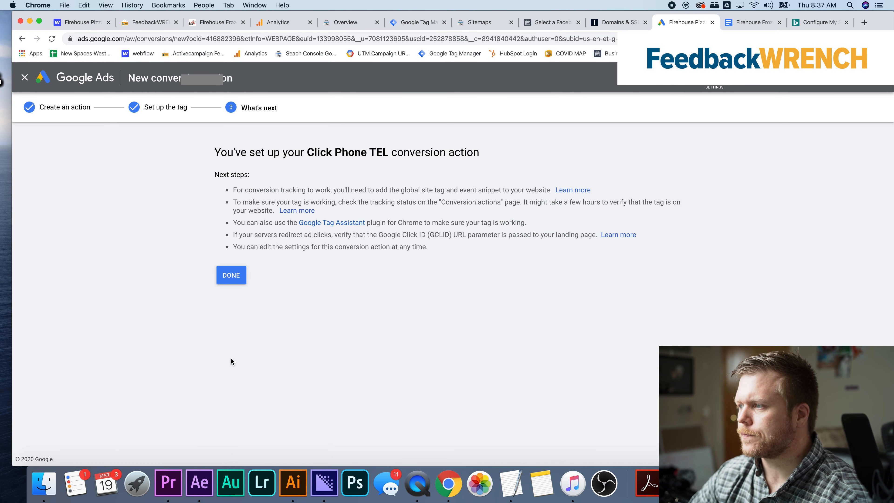
{"action": "left_click", "coordinate": [231, 276]}
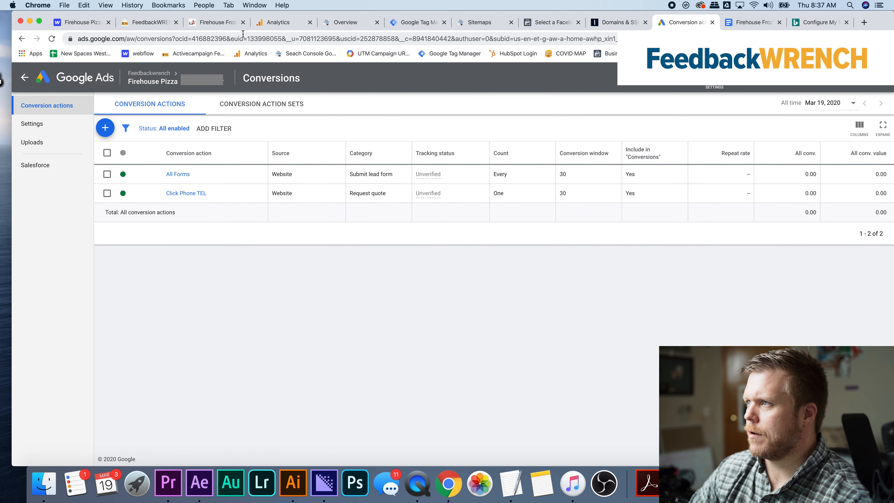
Start preview mode for the default workspace in Tag Manager and reload the Firehouse website to check its tags in the debug pane
{"action": "left_click", "coordinate": [219, 25]}
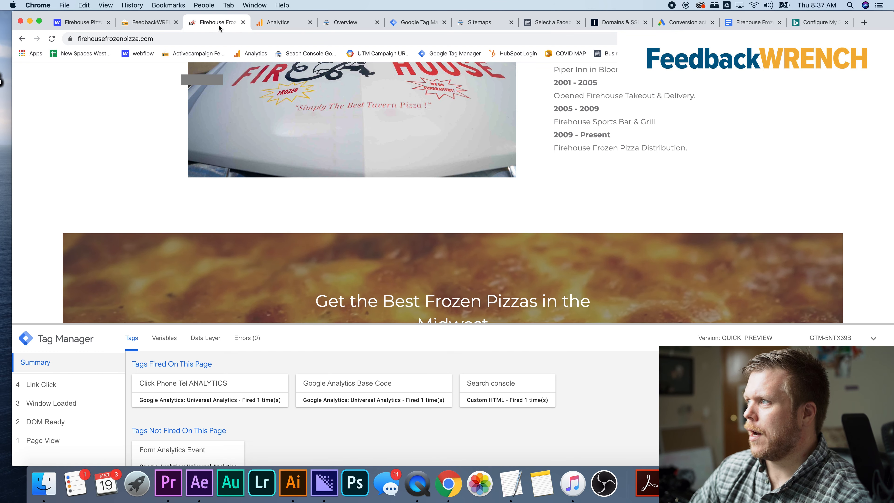
{"action": "left_click", "coordinate": [421, 24]}
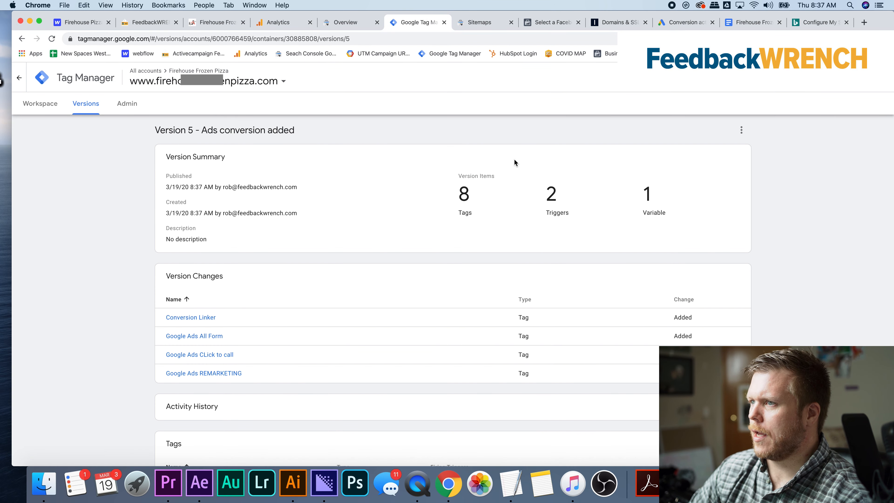
{"action": "left_click", "coordinate": [46, 110]}
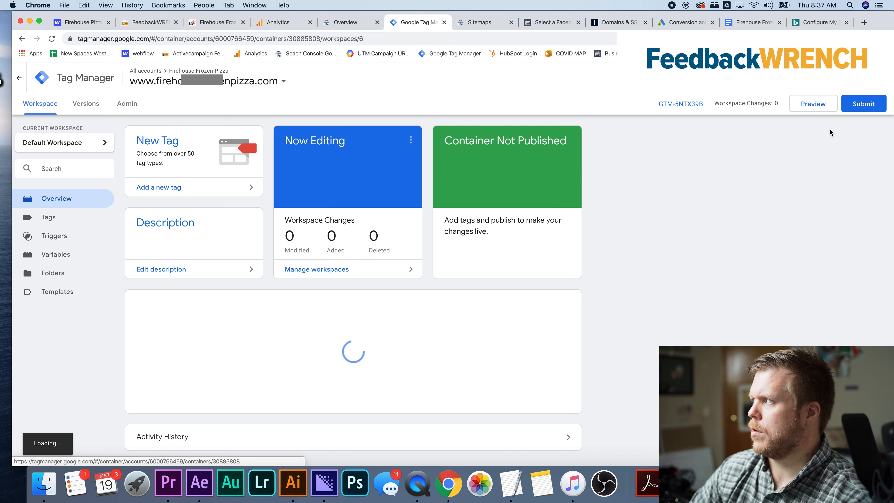
{"action": "left_click", "coordinate": [816, 106]}
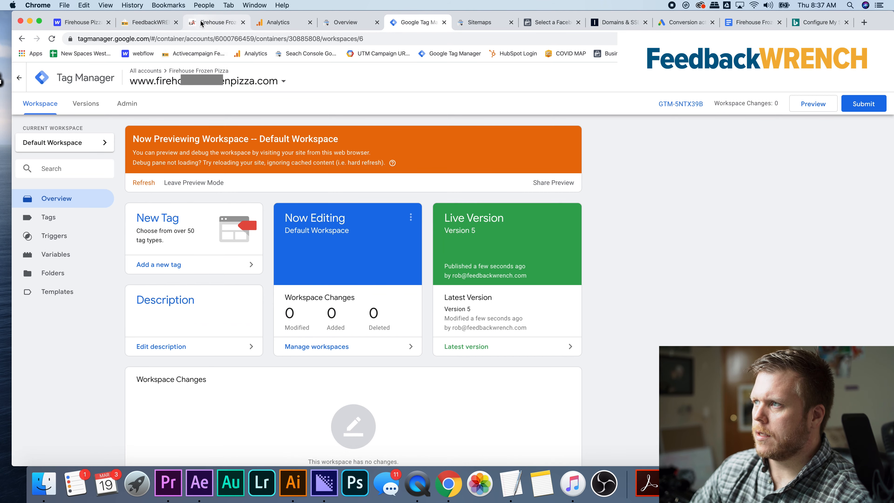
{"action": "left_click", "coordinate": [208, 22]}
{"action": "left_click", "coordinate": [52, 38]}
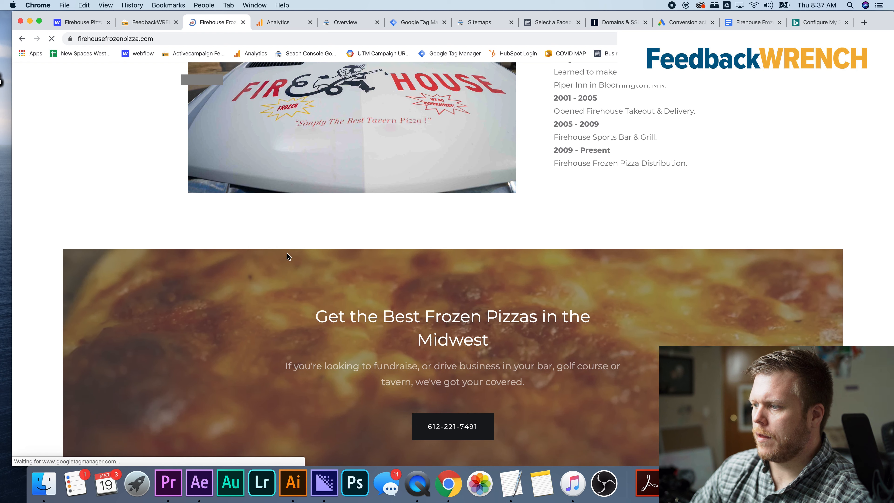
{"action": "scroll", "coordinate": [304, 412], "scroll_direction": "down", "scroll_amount": 2}
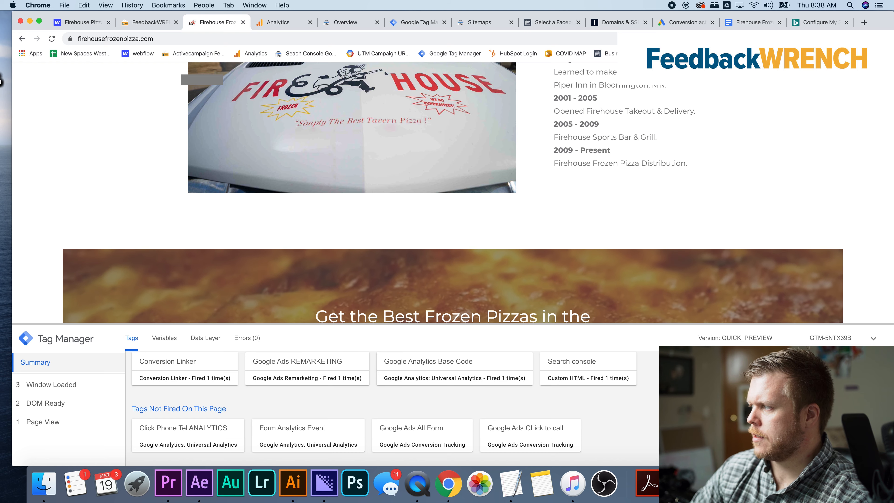
{"action": "left_click", "coordinate": [873, 338]}
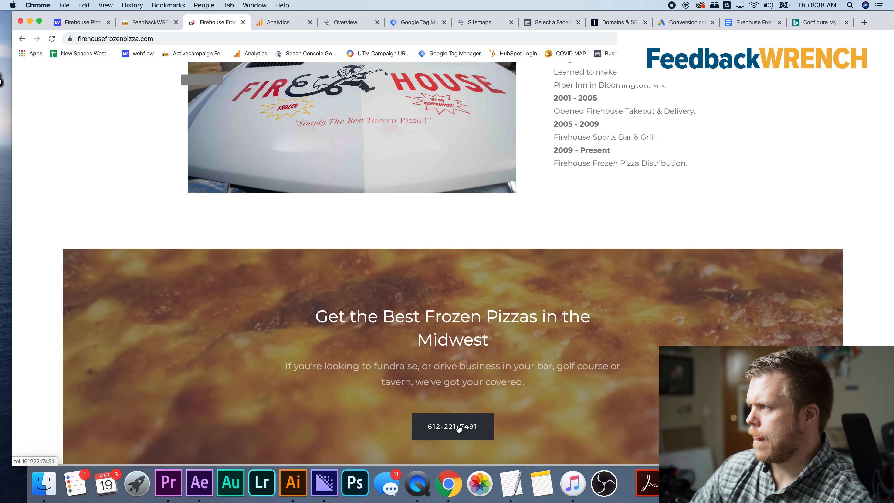
Fill the pizza order form on the website with saved contact details and submit it as a test
{"action": "scroll", "coordinate": [457, 416], "scroll_direction": "up", "scroll_amount": 15}
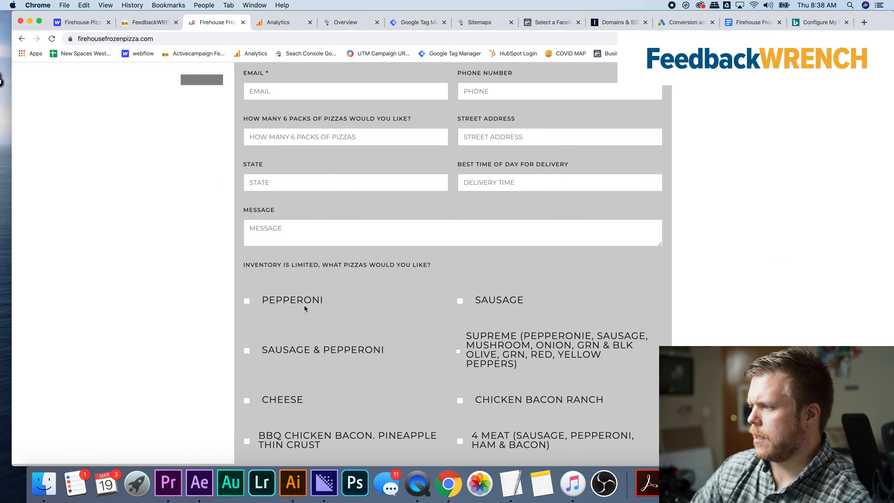
{"action": "scroll", "coordinate": [290, 227], "scroll_direction": "up", "scroll_amount": 5}
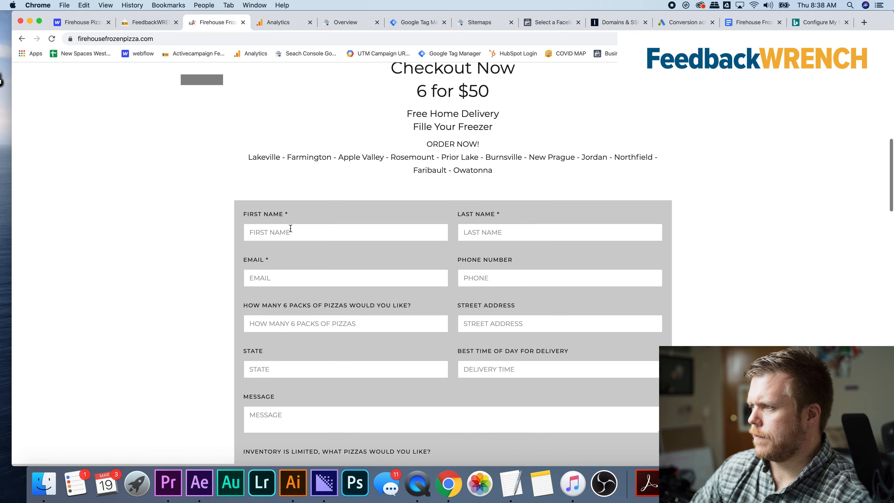
{"action": "left_click", "coordinate": [290, 231]}
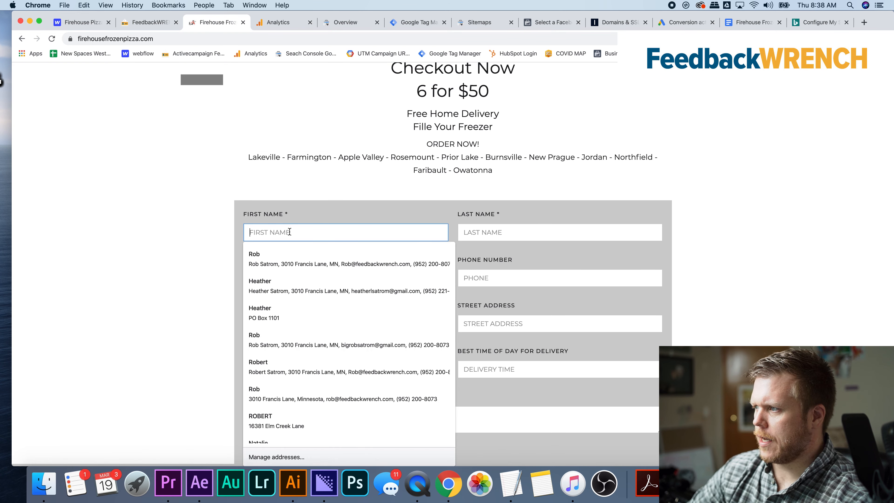
{"action": "left_click", "coordinate": [294, 263]}
{"action": "scroll", "coordinate": [292, 268], "scroll_direction": "down", "scroll_amount": 15}
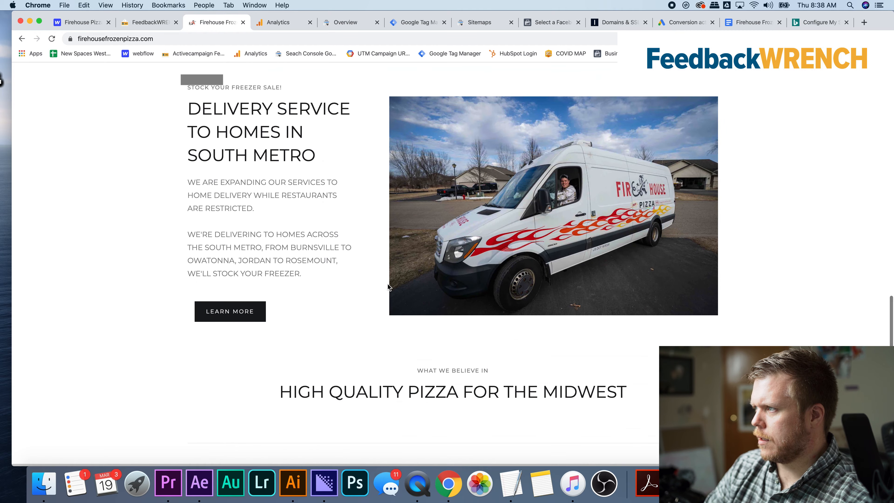
{"action": "scroll", "coordinate": [389, 287], "scroll_direction": "up", "scroll_amount": 3}
{"action": "left_click", "coordinate": [389, 125]}
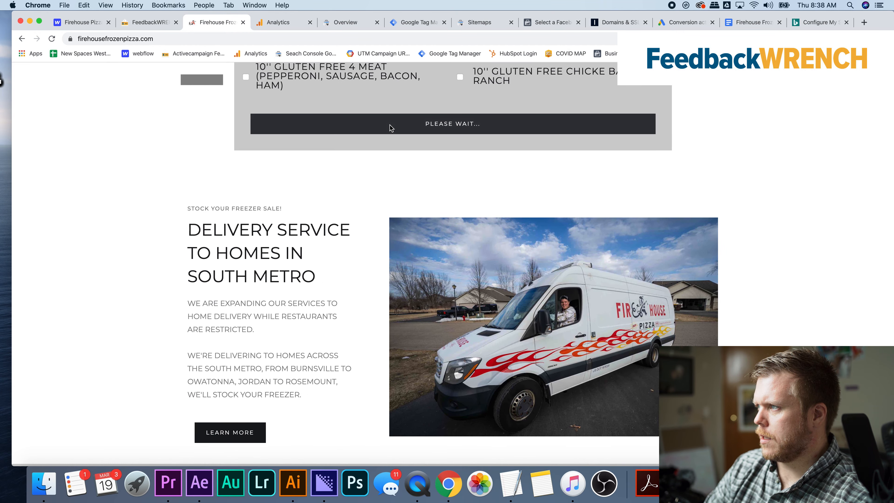
Check in the Tag Manager debug pane which tags fired on the test form submission
{"action": "scroll", "coordinate": [437, 274], "scroll_direction": "up", "scroll_amount": 10}
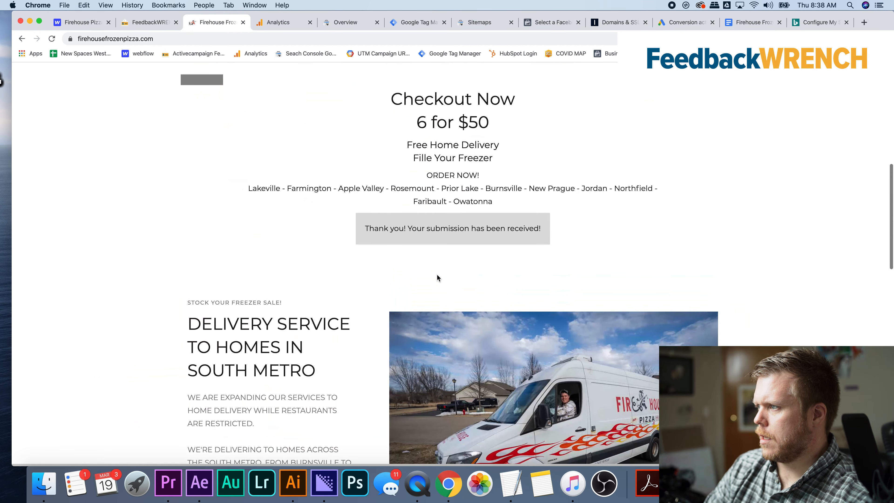
{"action": "scroll", "coordinate": [437, 275], "scroll_direction": "down", "scroll_amount": 15}
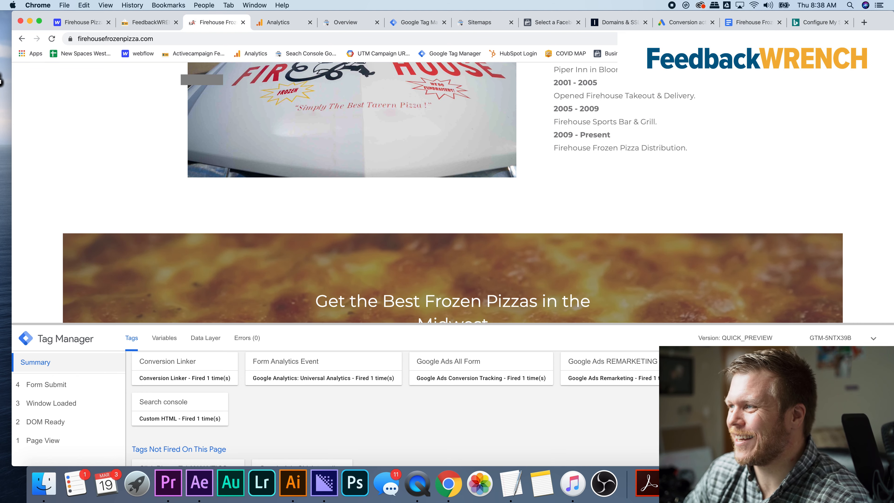
{"action": "scroll", "coordinate": [110, 181], "scroll_direction": "down", "scroll_amount": 10}
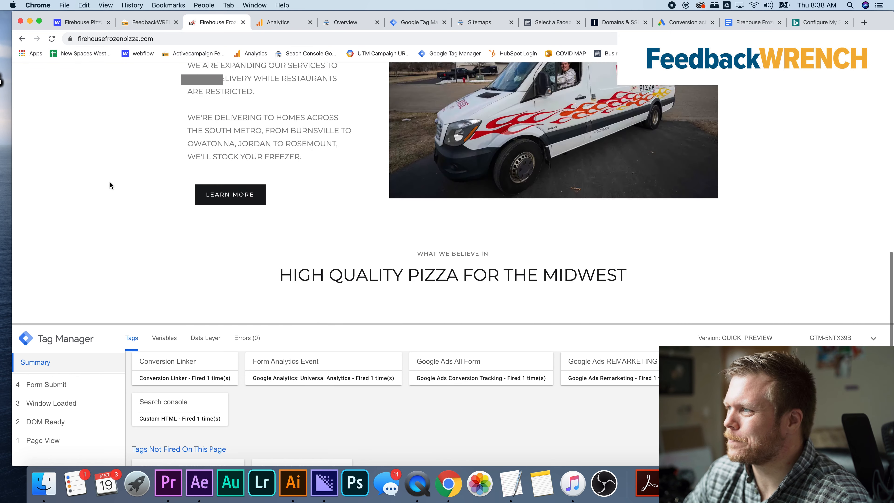
{"action": "scroll", "coordinate": [109, 181], "scroll_direction": "up", "scroll_amount": 10}
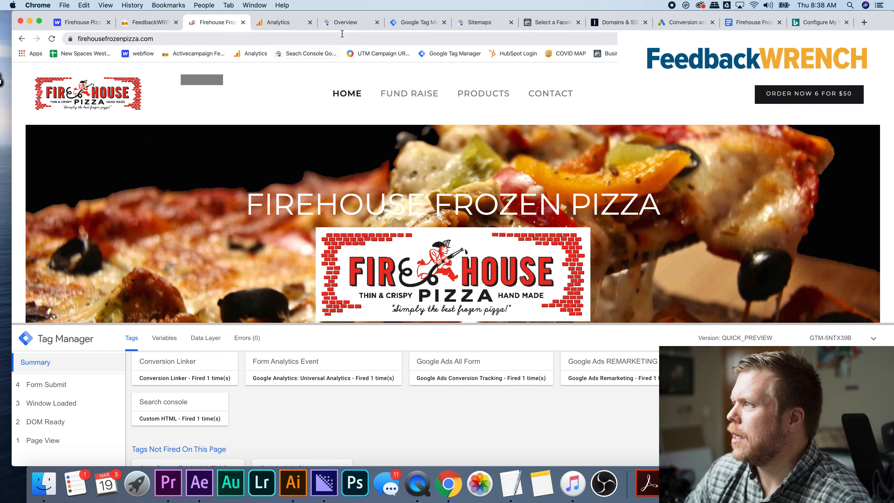
{"action": "left_click", "coordinate": [344, 24]}
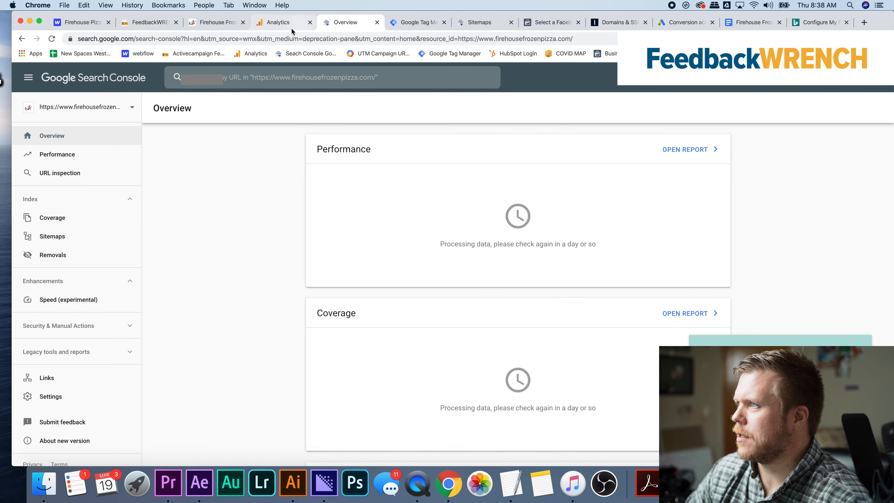
{"action": "left_click", "coordinate": [282, 24]}
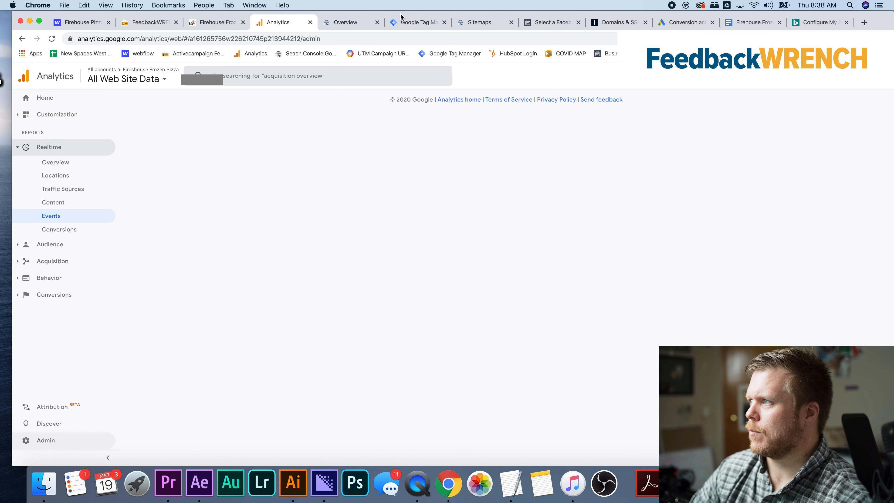
{"action": "left_click", "coordinate": [410, 22]}
Switch to Google Ads and open the Google Analytics details in the linked accounts
{"action": "left_click", "coordinate": [669, 23]}
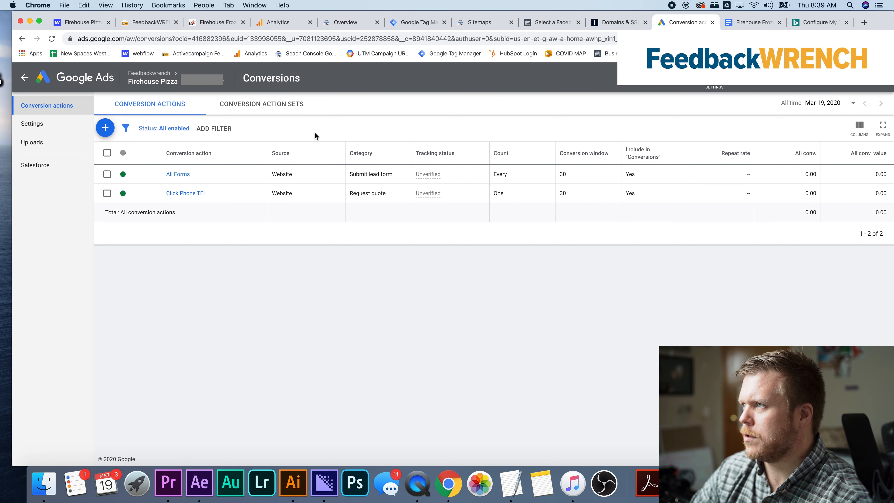
{"action": "left_click", "coordinate": [715, 78]}
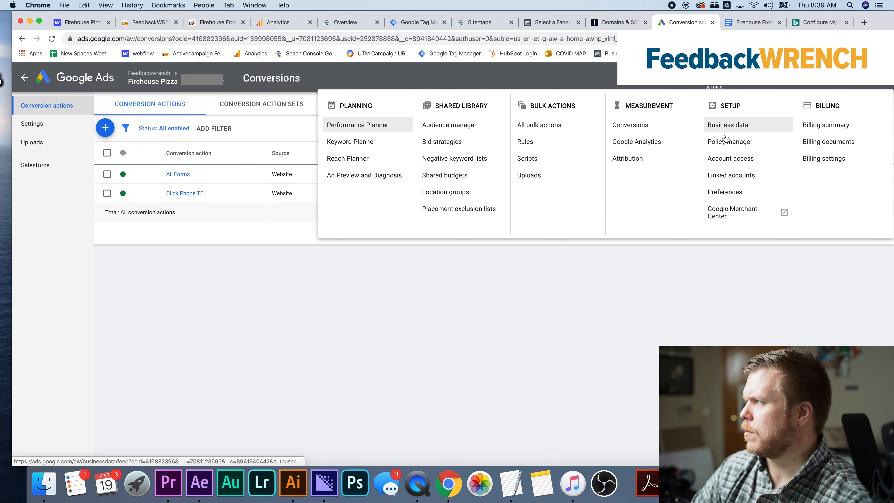
{"action": "left_click", "coordinate": [729, 175]}
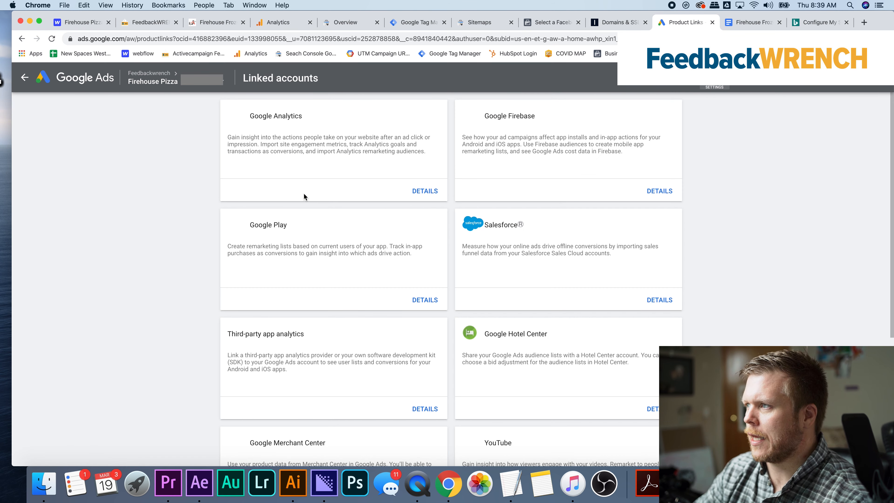
{"action": "left_click", "coordinate": [422, 193]}
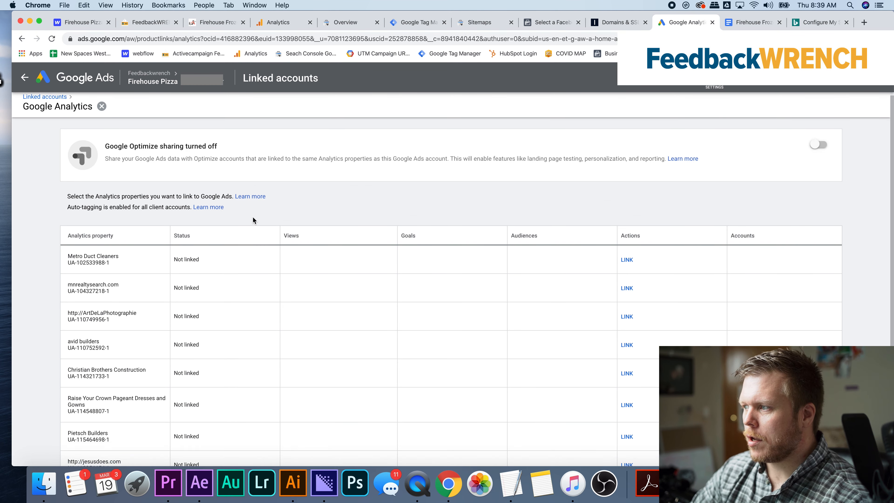
Show more Analytics properties per page and search the page for "fireshouse"
{"action": "scroll", "coordinate": [253, 220], "scroll_direction": "down", "scroll_amount": 5}
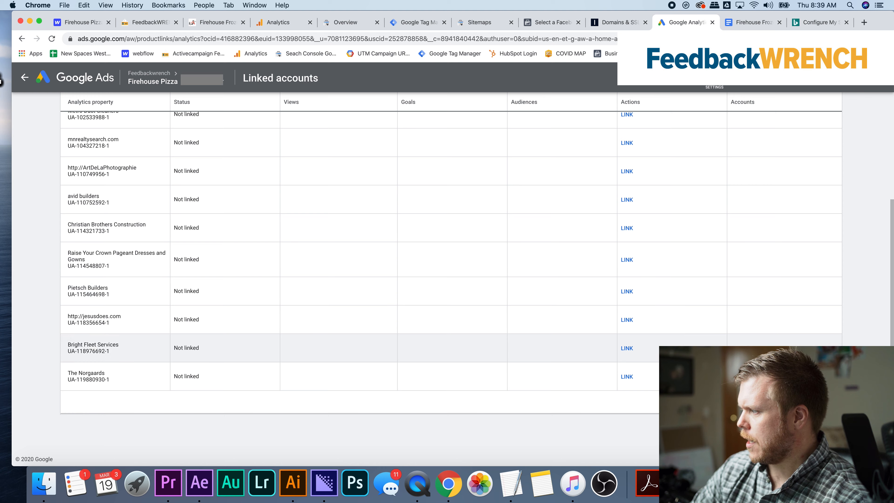
{"action": "left_click", "coordinate": [719, 402]}
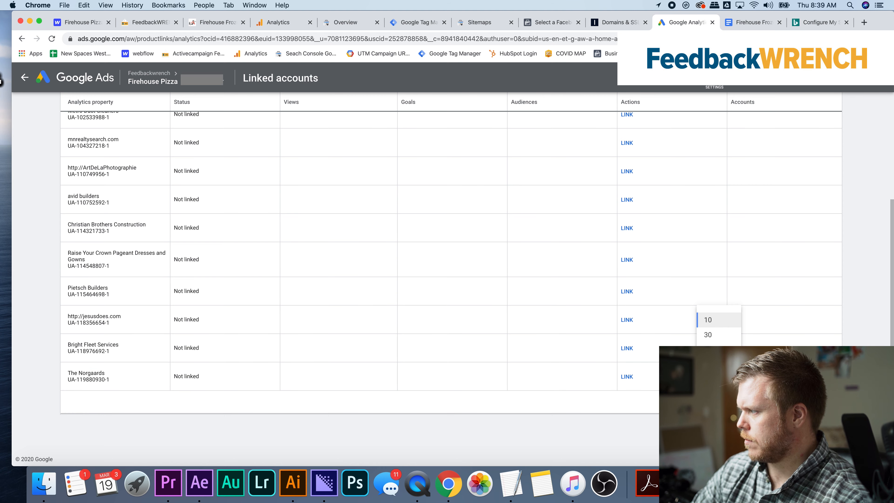
{"action": "scroll", "coordinate": [443, 283], "scroll_direction": "up", "scroll_amount": 5}
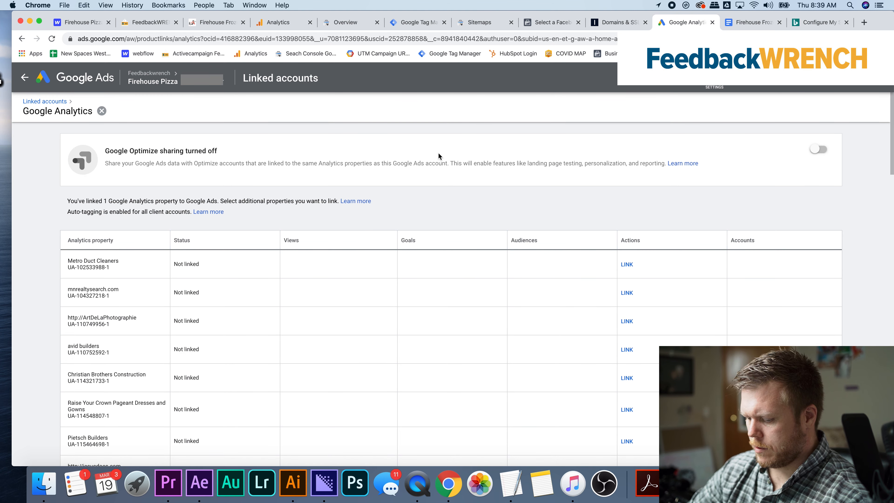
{"action": "key", "text": "super+f"}
{"action": "type", "text": "fireshouse"}
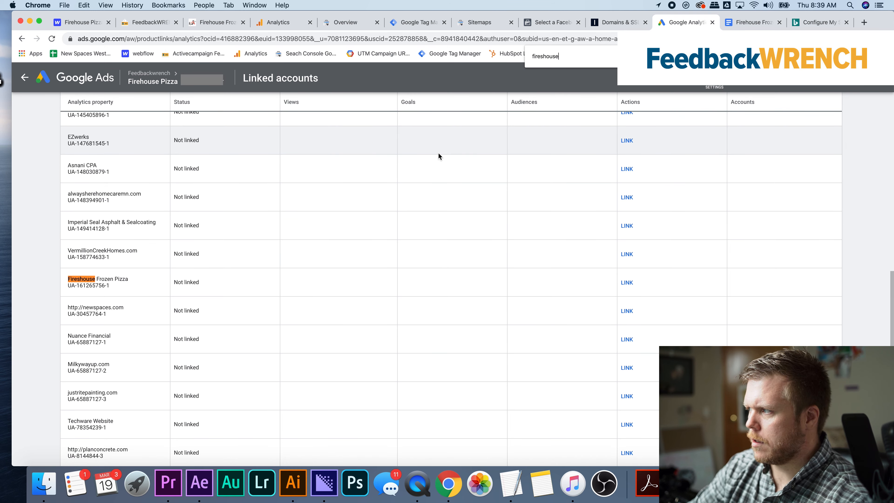
Link the Fireshouse Frozen Pizza property's All Web Site Data view to Google Ads with site metrics imported, and switch to Google Analytics
{"action": "left_click", "coordinate": [627, 282]}
{"action": "left_click", "coordinate": [426, 284]}
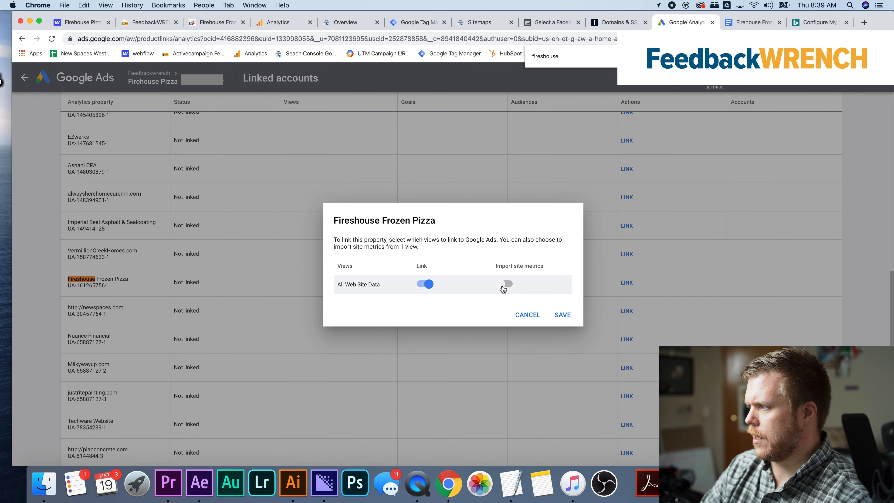
{"action": "left_click", "coordinate": [505, 283]}
{"action": "left_click", "coordinate": [562, 315]}
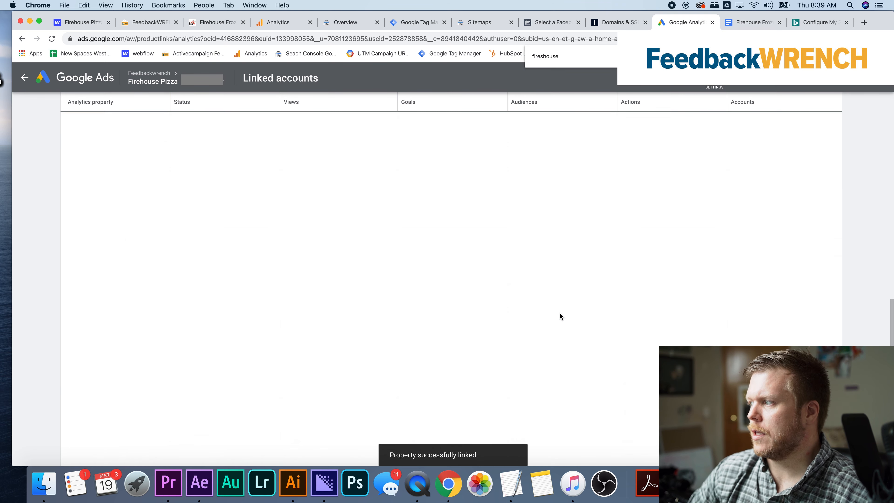
{"action": "left_click", "coordinate": [292, 21]}
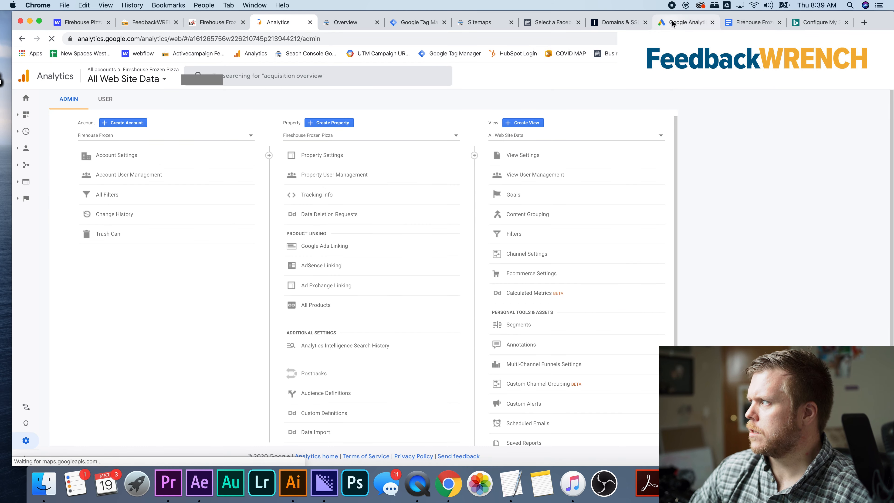
Switch to Google Ads, return to the linked accounts overview, open the Search Console details and start linking a new site
{"action": "left_click", "coordinate": [687, 22]}
{"action": "scroll", "coordinate": [582, 244], "scroll_direction": "up", "scroll_amount": 15}
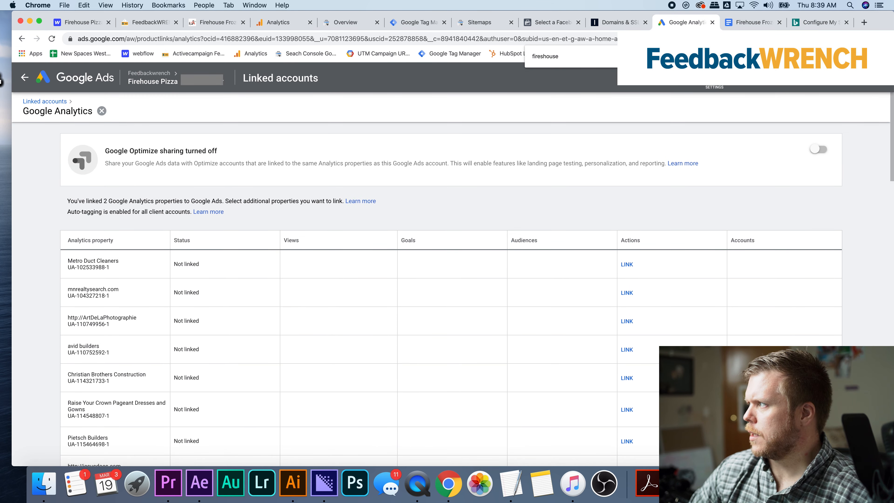
{"action": "left_click", "coordinate": [52, 103]}
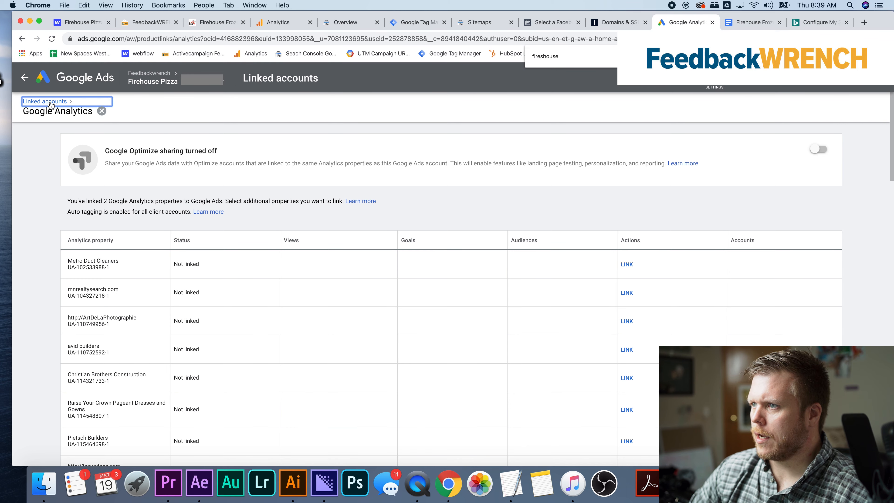
{"action": "scroll", "coordinate": [234, 254], "scroll_direction": "down", "scroll_amount": 5}
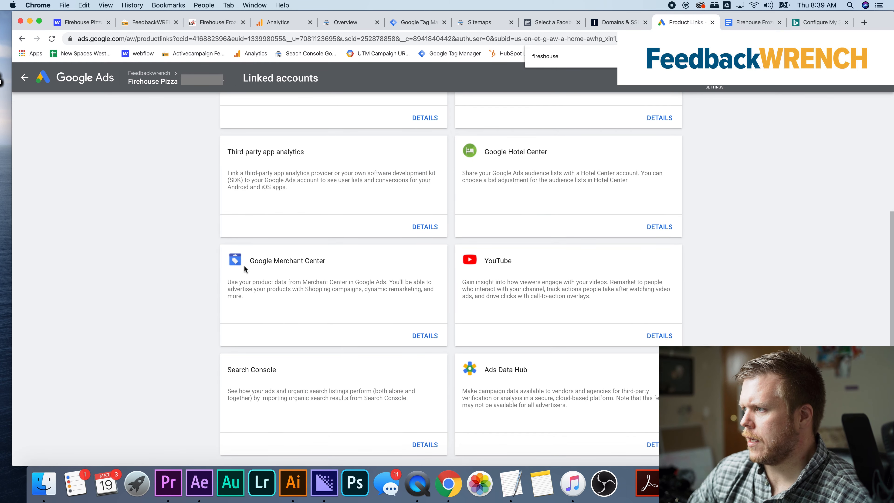
{"action": "scroll", "coordinate": [416, 298], "scroll_direction": "up", "scroll_amount": 4}
{"action": "scroll", "coordinate": [417, 297], "scroll_direction": "down", "scroll_amount": 4}
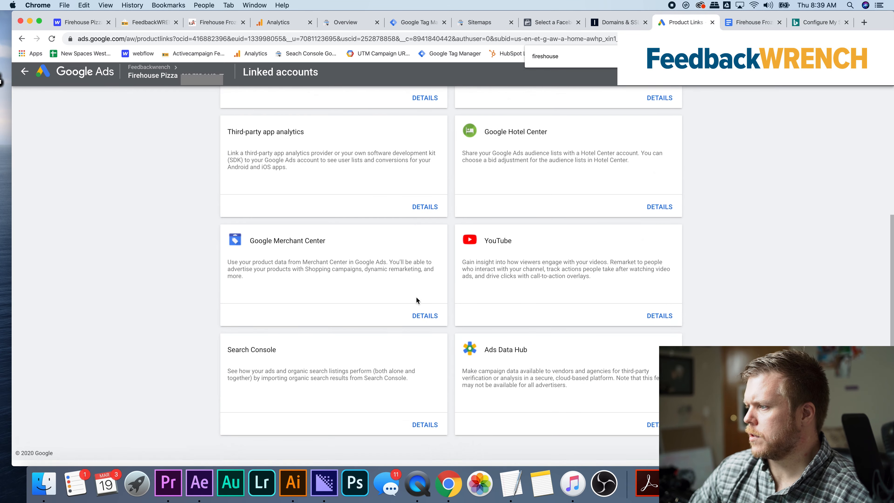
{"action": "left_click", "coordinate": [426, 437]}
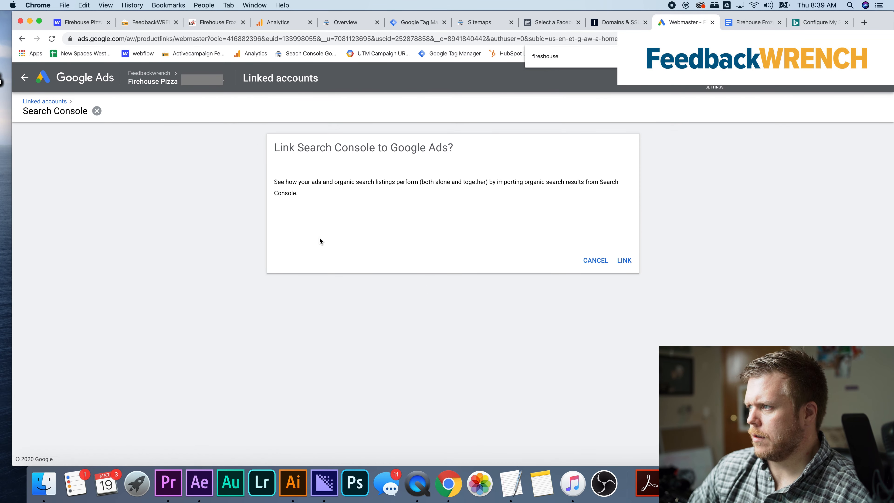
{"action": "left_click", "coordinate": [624, 262]}
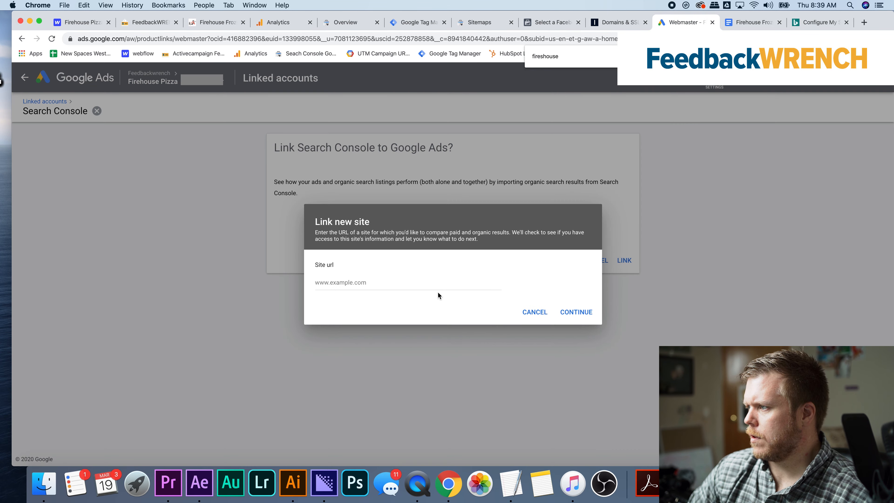
{"action": "left_click", "coordinate": [394, 279]}
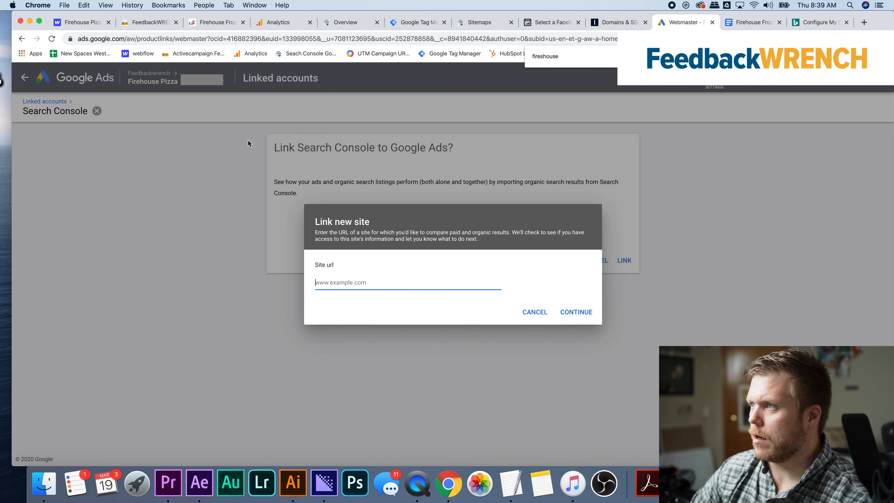
{"action": "left_click", "coordinate": [214, 24]}
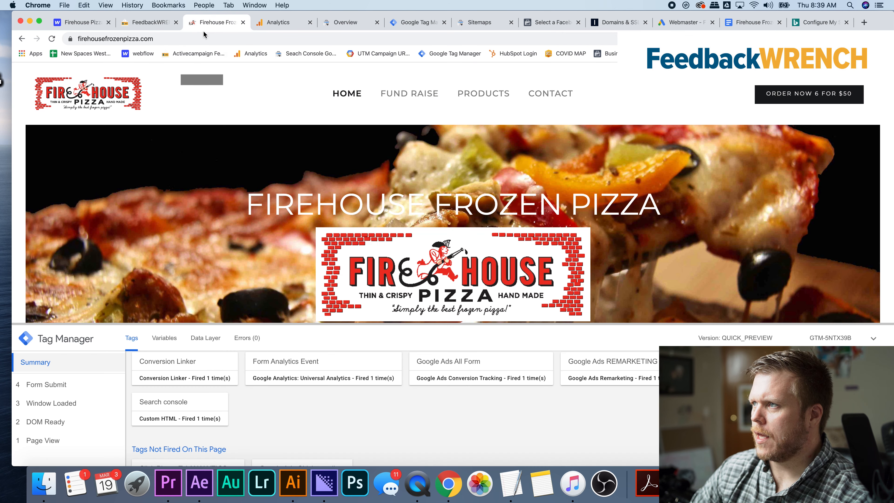
{"action": "left_click", "coordinate": [204, 38]}
{"action": "key", "text": "super+c"}
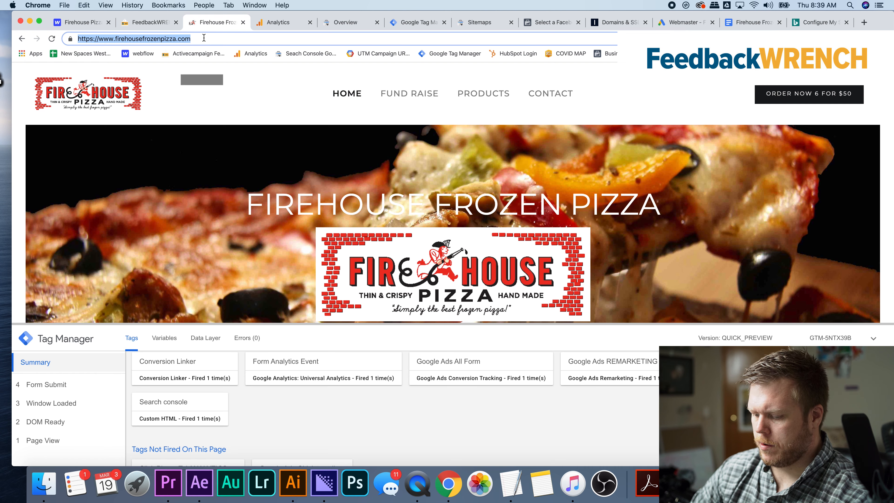
{"action": "left_click", "coordinate": [683, 22]}
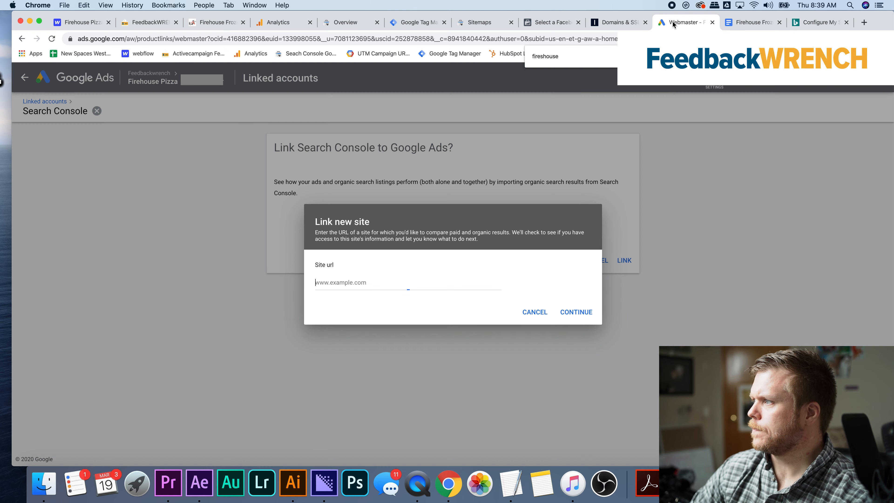
{"action": "left_click", "coordinate": [352, 282]}
{"action": "key", "text": "super+v"}
{"action": "left_click", "coordinate": [587, 315]}
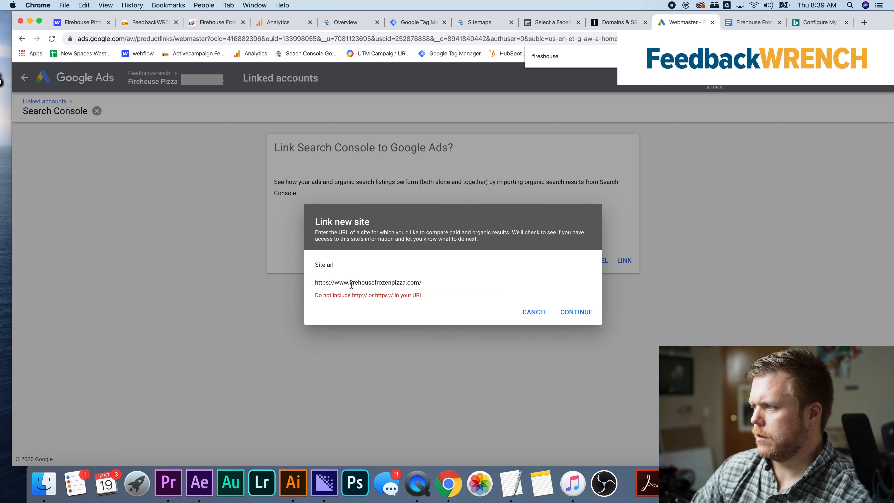
{"action": "left_click", "coordinate": [335, 283]}
{"action": "key", "text": "BackSpace"}
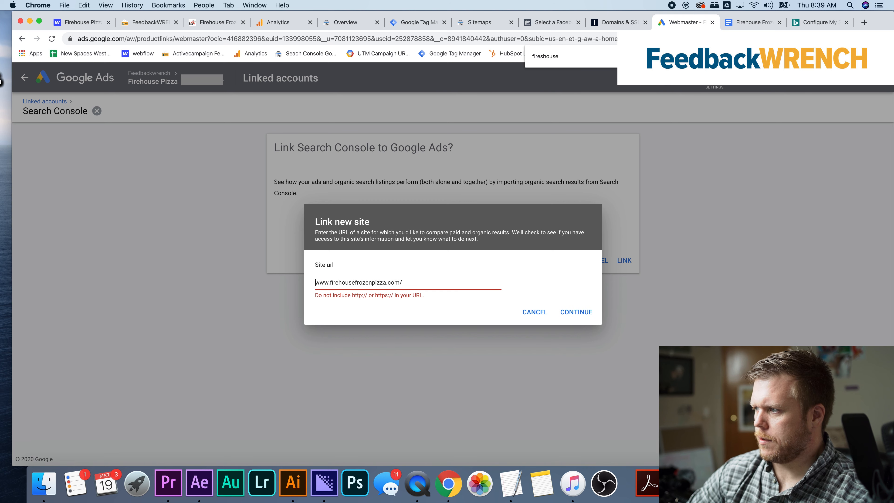
{"action": "left_click", "coordinate": [591, 315]}
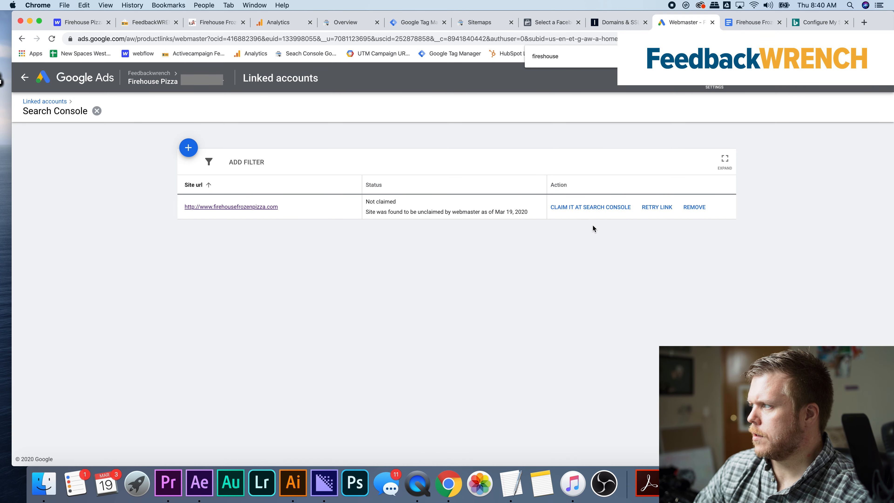
Start claiming the site at Search Console, show the TXT record instructions for 1and1.com and copy the verification record
{"action": "left_click", "coordinate": [592, 208]}
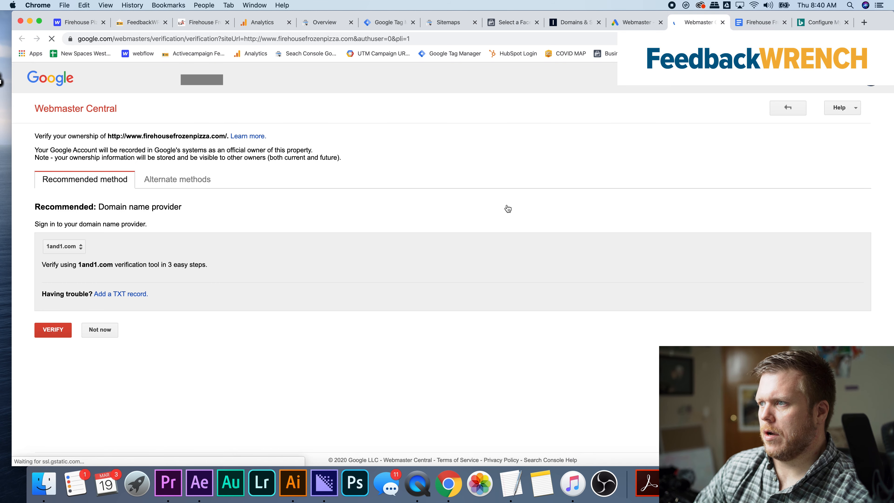
{"action": "left_click", "coordinate": [79, 250]}
{"action": "left_click", "coordinate": [344, 265]}
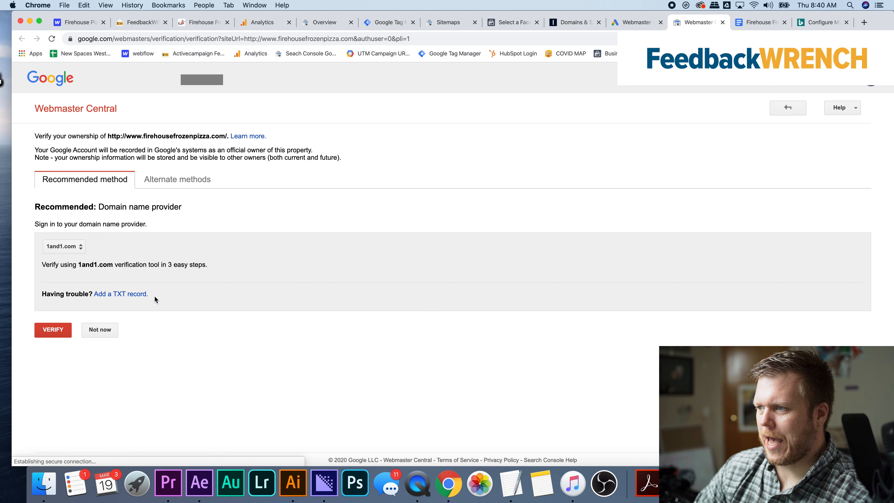
{"action": "left_click", "coordinate": [141, 294]}
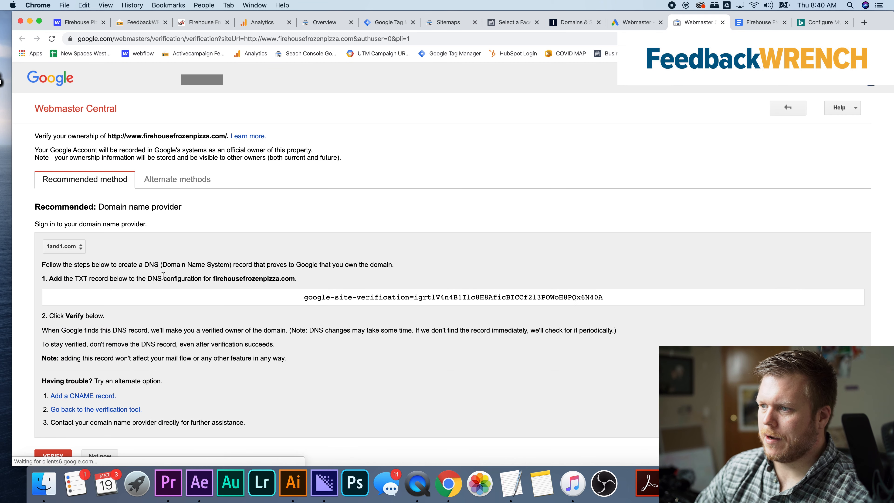
{"action": "left_click", "coordinate": [439, 294]}
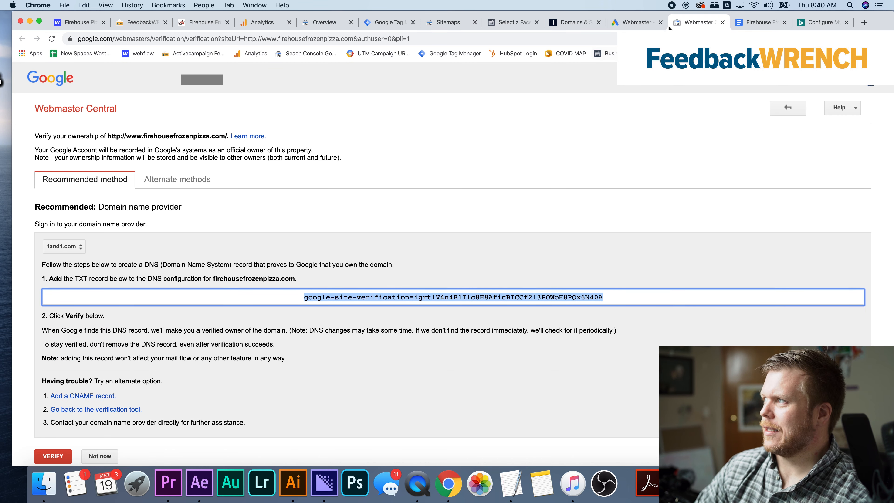
Switch to IONOS, start a new TXT record for firehousefrozenpizza.com and paste the Google site verification token as its value
{"action": "left_click", "coordinate": [572, 22]}
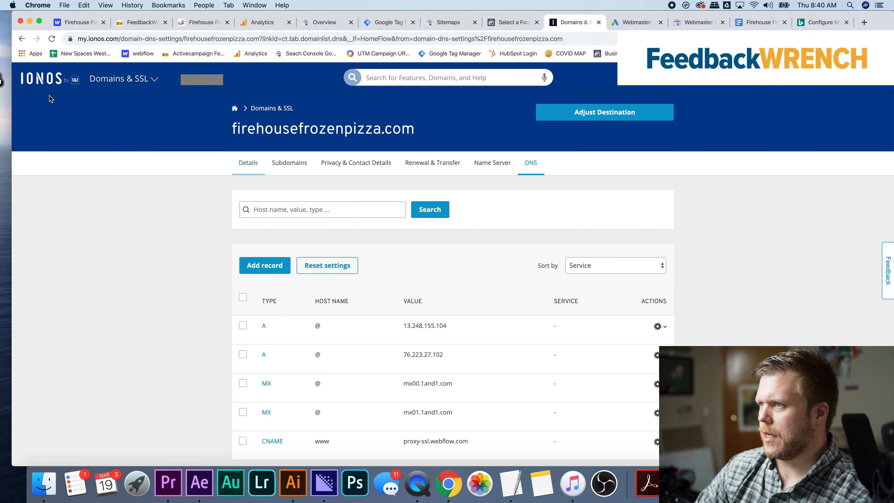
{"action": "scroll", "coordinate": [324, 207], "scroll_direction": "down", "scroll_amount": 5}
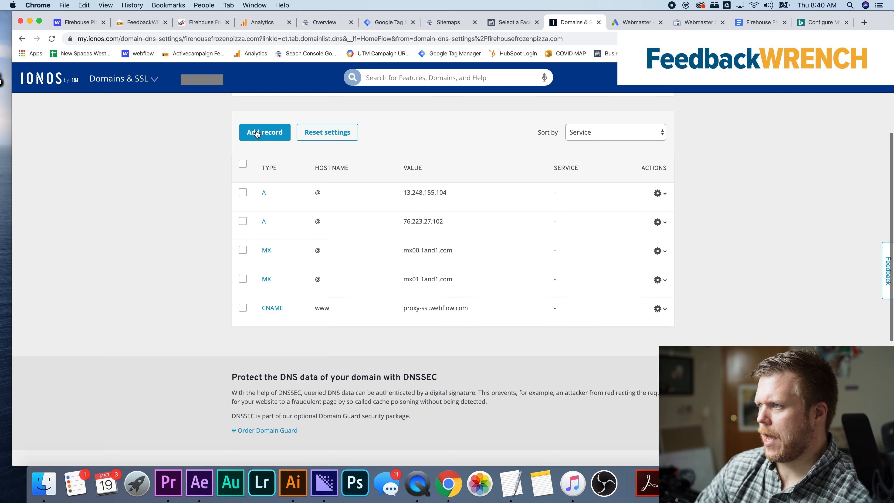
{"action": "left_click", "coordinate": [255, 131]}
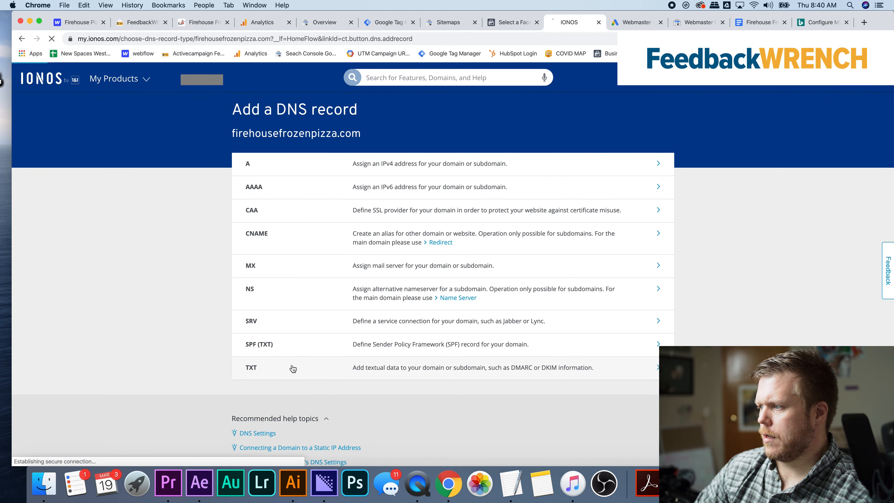
{"action": "left_click", "coordinate": [292, 367]}
{"action": "left_click", "coordinate": [405, 225]}
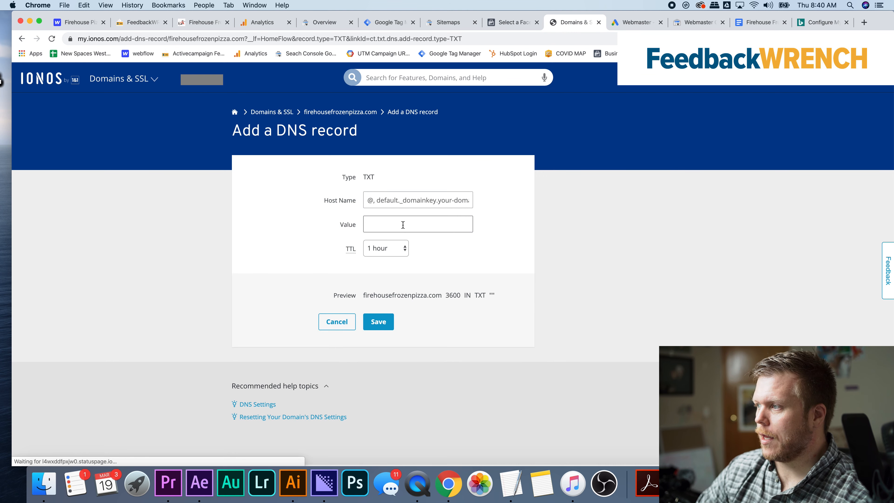
{"action": "type", "text": "google-site-verification=igrtlV4n4B1Ilc8H8AficBICCf2l3POWoH8PQx6N40A"}
{"action": "left_click", "coordinate": [403, 204]}
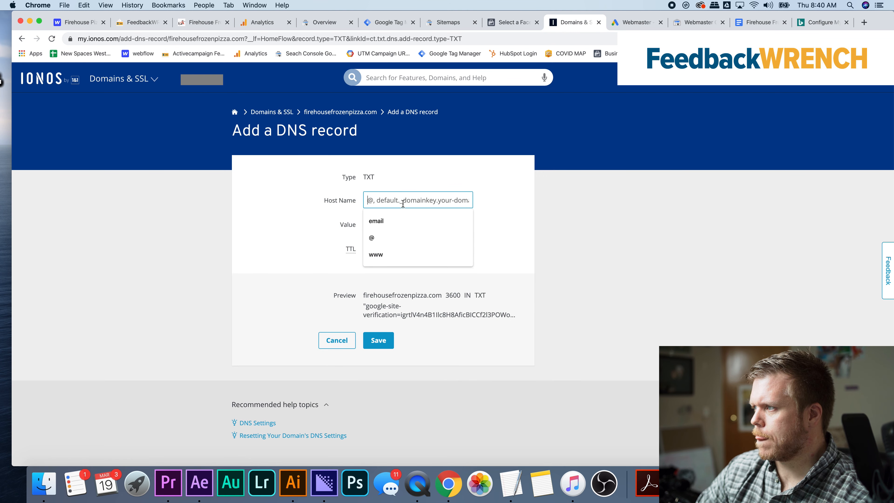
{"action": "type", "text": "www"}
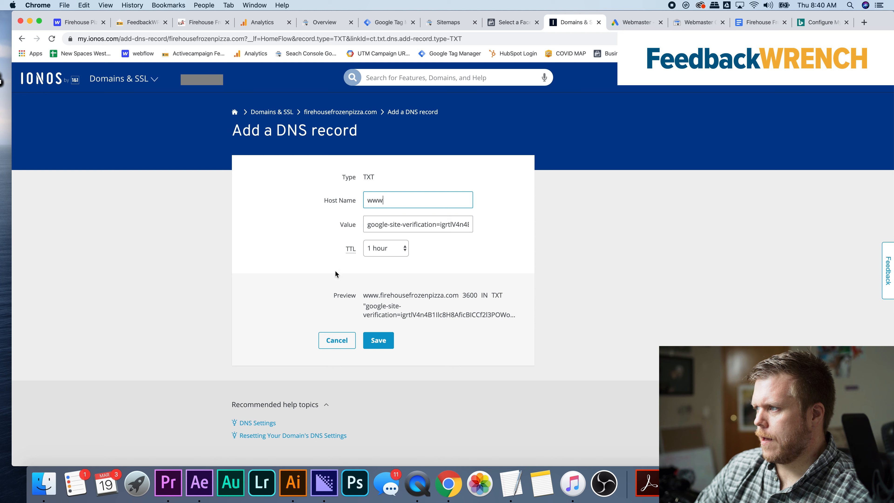
{"action": "left_click", "coordinate": [273, 251]}
{"action": "left_click", "coordinate": [379, 340]}
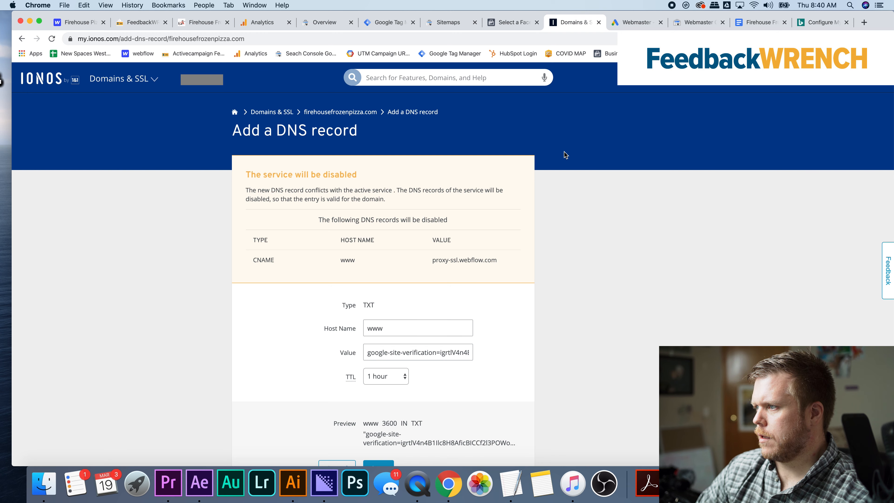
Replace the TXT record's host name with @
{"action": "scroll", "coordinate": [564, 151], "scroll_direction": "down", "scroll_amount": 5}
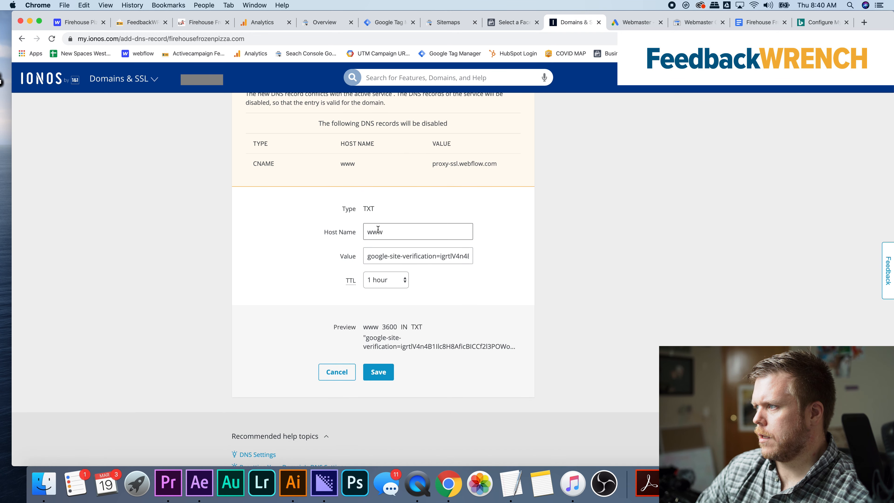
{"action": "double_click", "coordinate": [392, 234]}
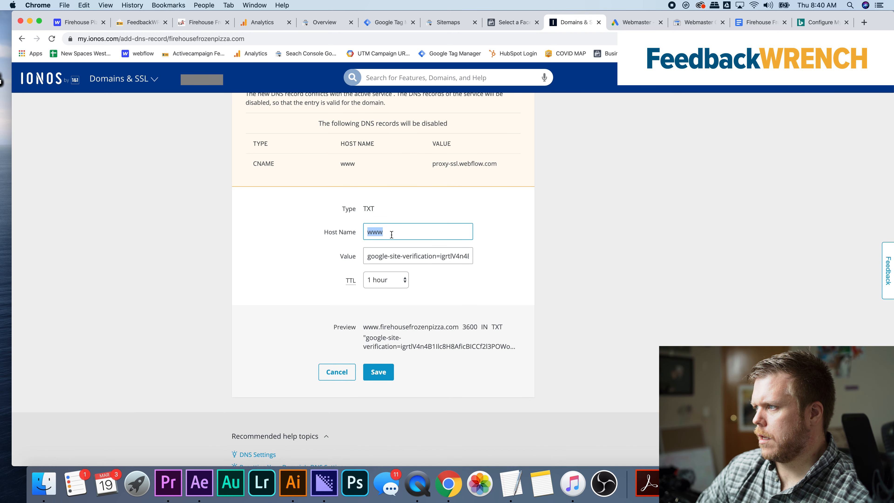
{"action": "type", "text": "@"}
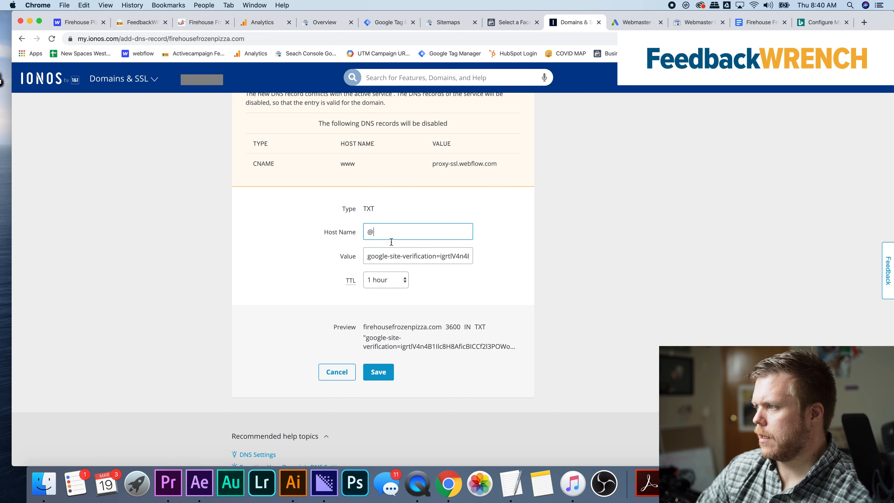
{"action": "left_click", "coordinate": [285, 286]}
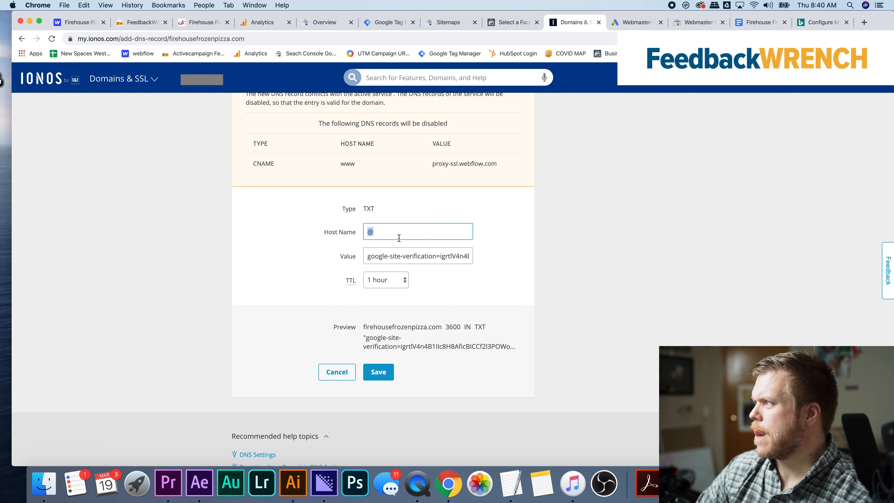
Check the site in Search Console, its link status in Google Ads and the verification instructions, and return to the IONOS record form
{"action": "left_click", "coordinate": [321, 28]}
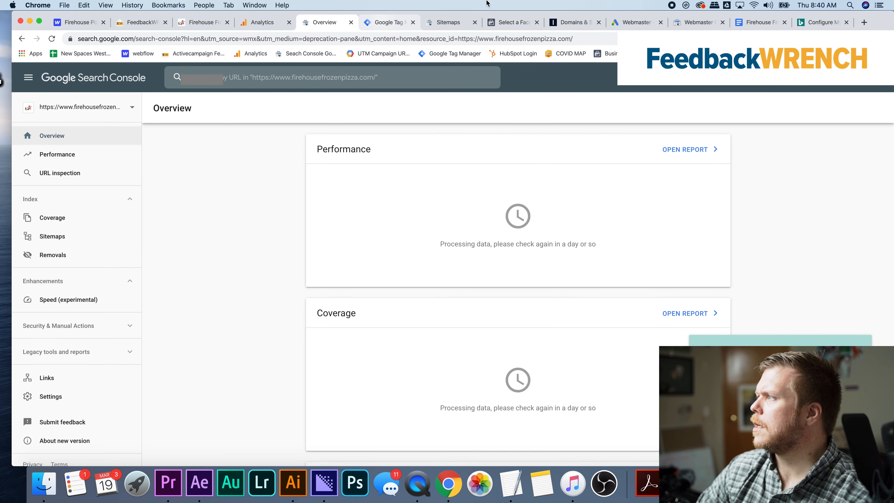
{"action": "left_click", "coordinate": [633, 23]}
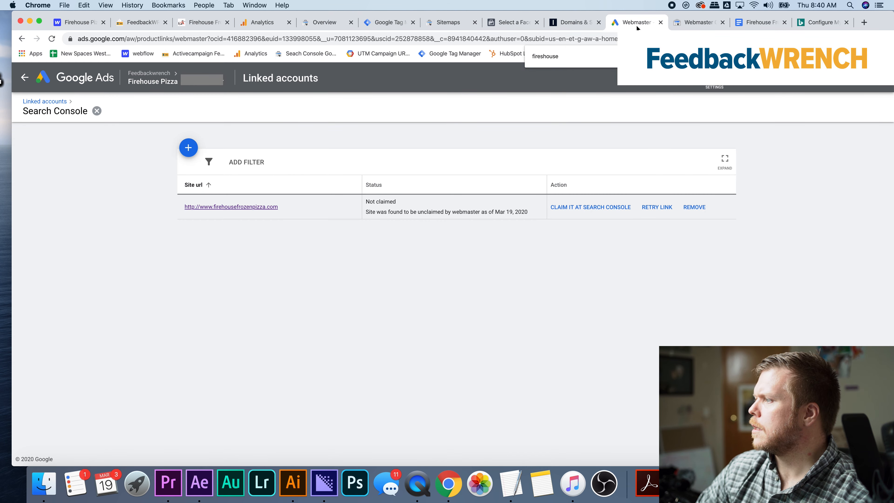
{"action": "left_click", "coordinate": [696, 24]}
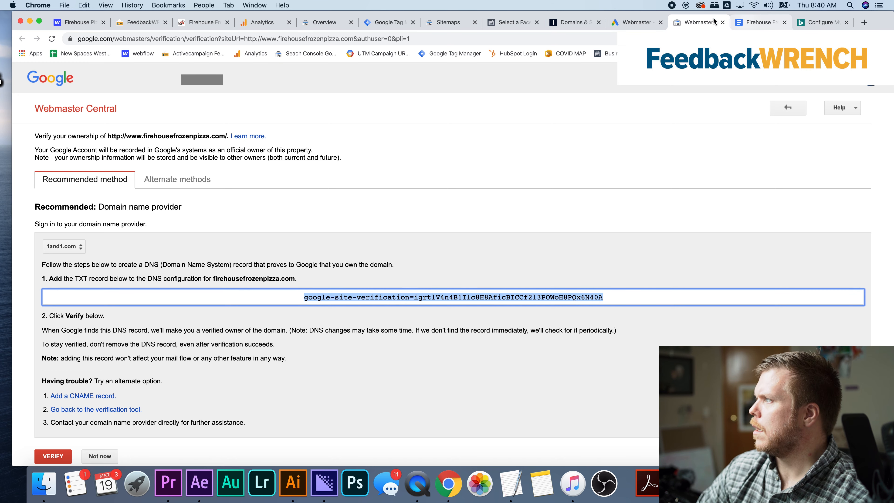
{"action": "left_click", "coordinate": [573, 23]}
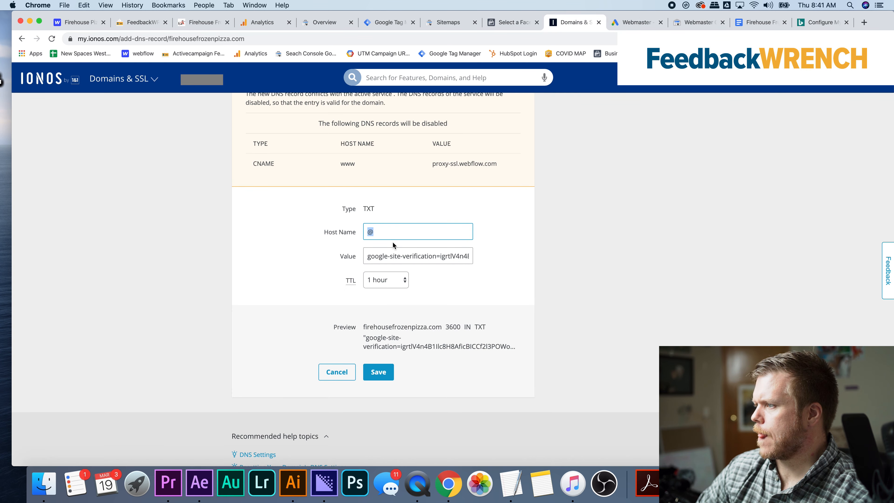
Clear the TXT record's host name, save the record and check it in the domain's DNS record list
{"action": "key", "text": "BackSpace"}
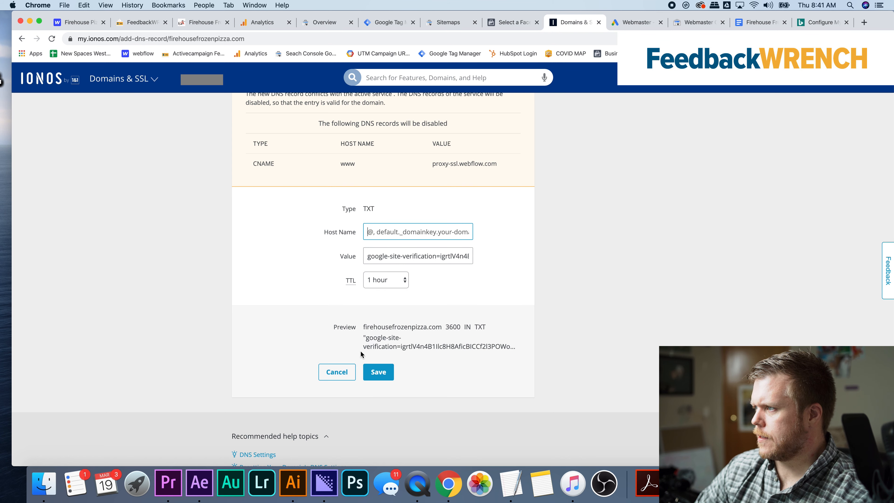
{"action": "left_click", "coordinate": [384, 372]}
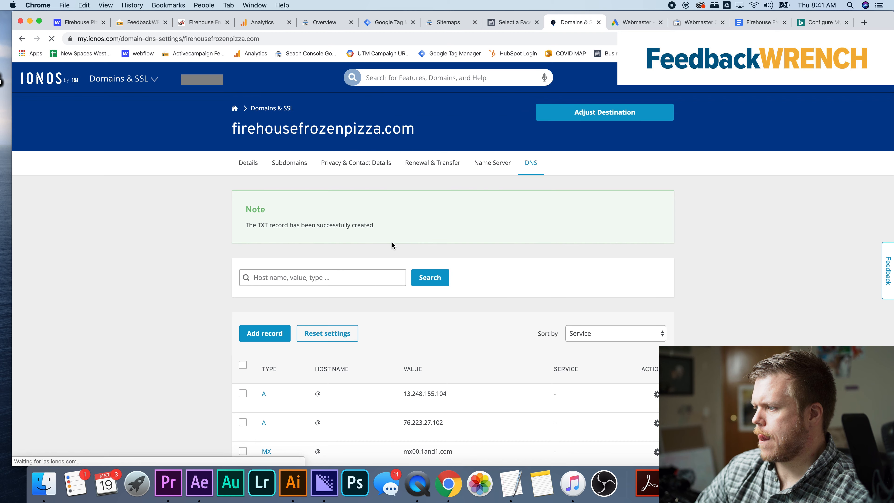
{"action": "scroll", "coordinate": [392, 241], "scroll_direction": "down", "scroll_amount": 4}
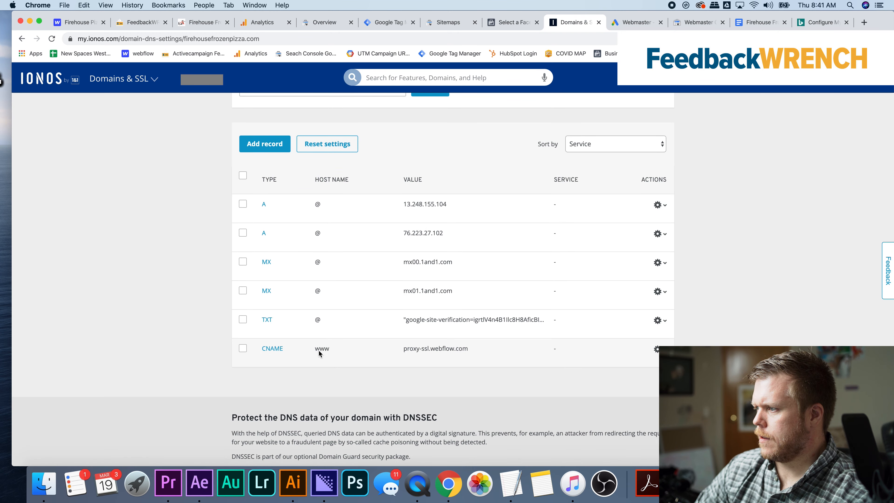
Review the domain's DNS records, then verify ownership of firehousefrozenpizza.com with Google's domain name provider method
{"action": "scroll", "coordinate": [371, 259], "scroll_direction": "down", "scroll_amount": 1}
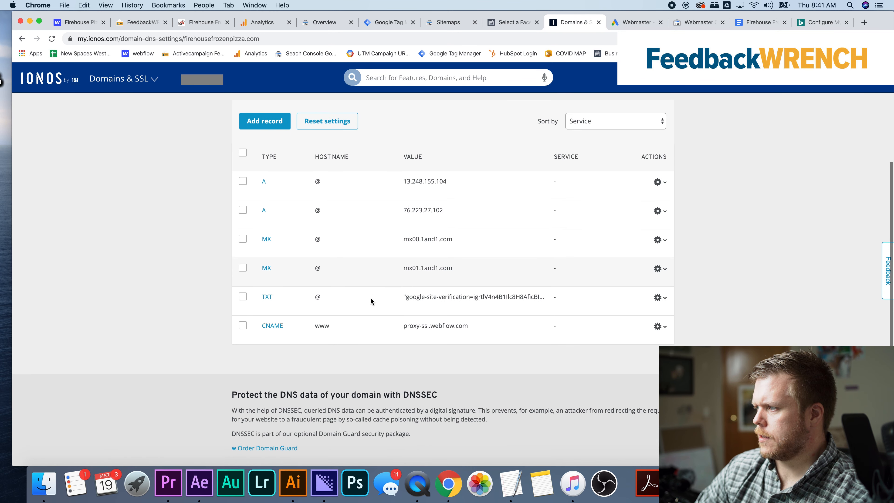
{"action": "scroll", "coordinate": [377, 305], "scroll_direction": "down", "scroll_amount": 5}
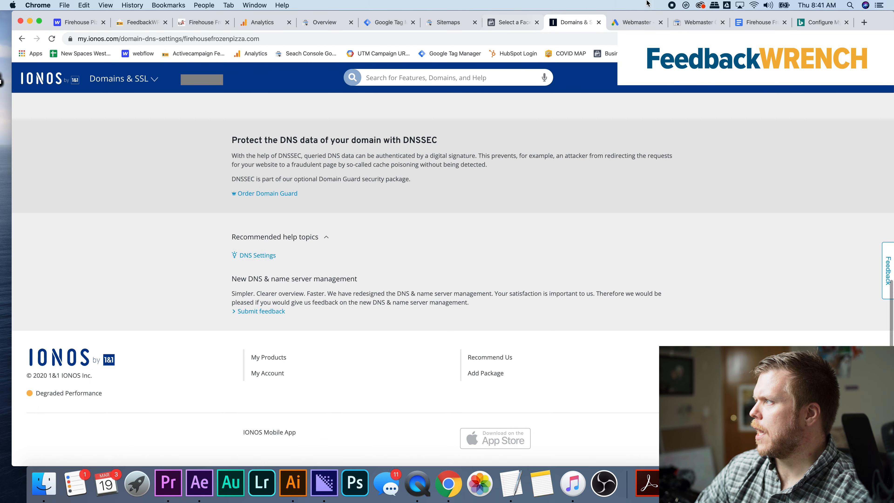
{"action": "left_click", "coordinate": [698, 23]}
{"action": "scroll", "coordinate": [392, 268], "scroll_direction": "down", "scroll_amount": 1}
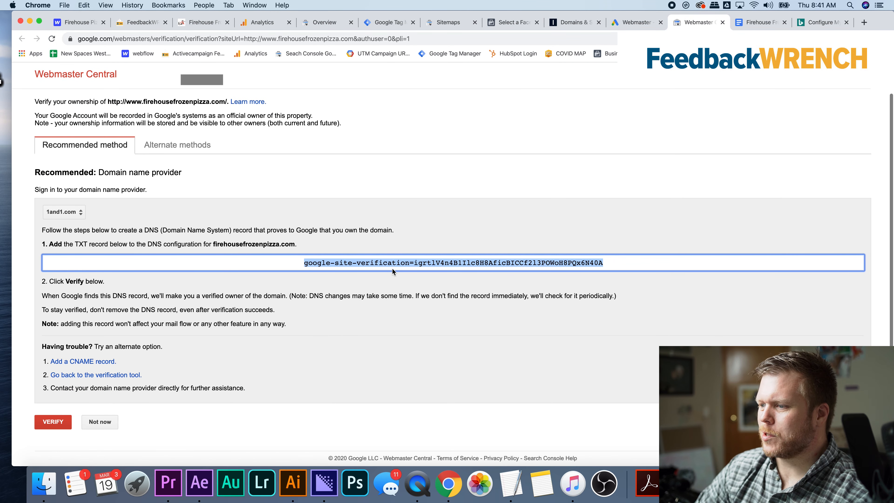
{"action": "left_click", "coordinate": [53, 422]}
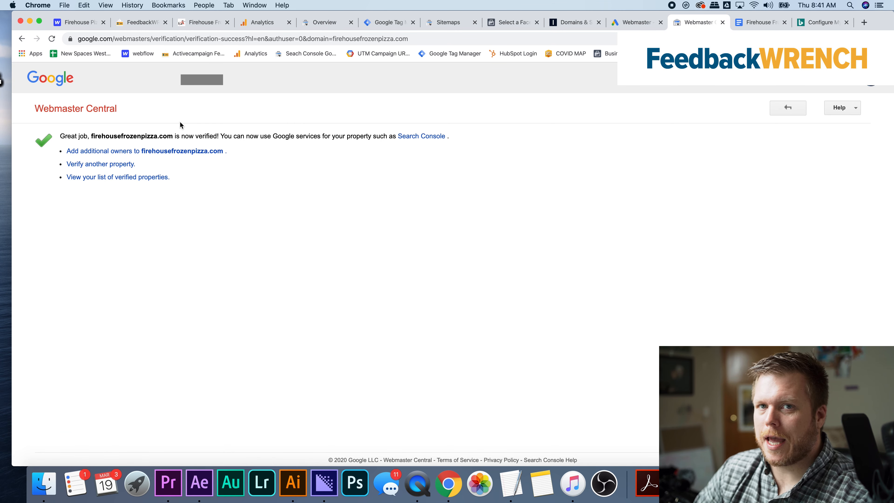
Check the Search Console link's status in Google Ads, look through the linked accounts and return to the campaign overview
{"action": "left_click", "coordinate": [623, 22]}
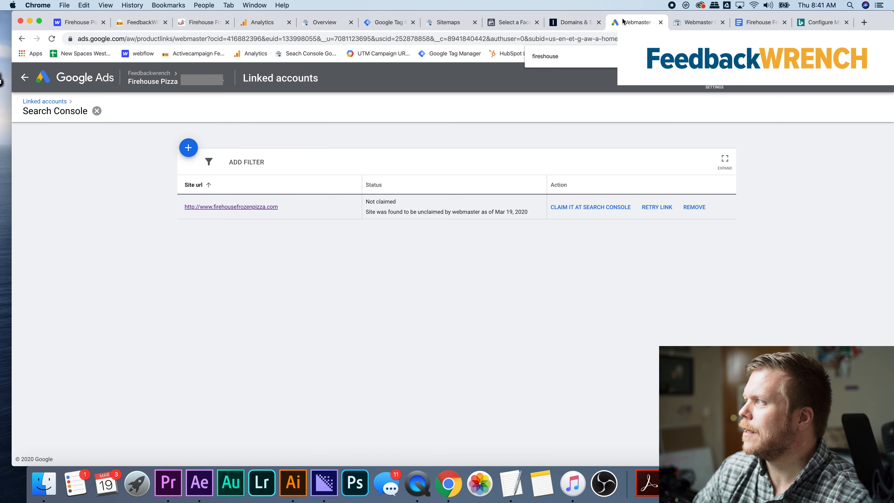
{"action": "left_click", "coordinate": [55, 102]}
{"action": "scroll", "coordinate": [346, 227], "scroll_direction": "down", "scroll_amount": 5}
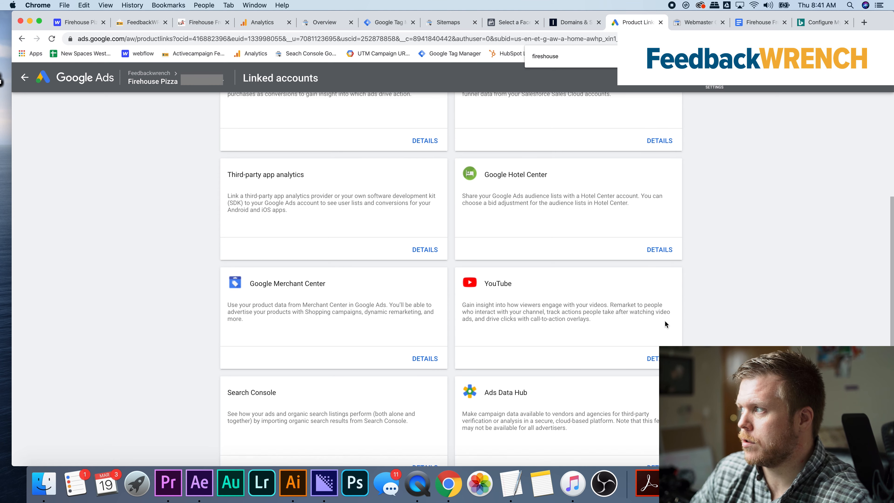
{"action": "scroll", "coordinate": [665, 323], "scroll_direction": "up", "scroll_amount": 5}
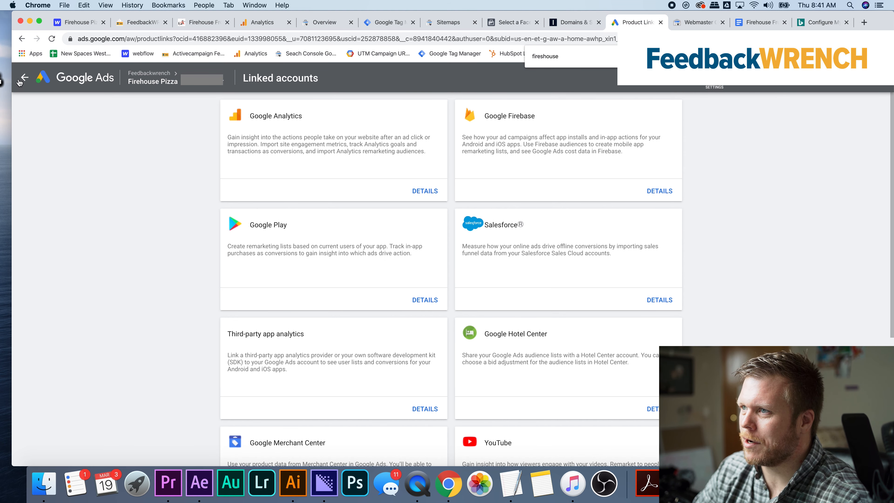
{"action": "left_click", "coordinate": [25, 78]}
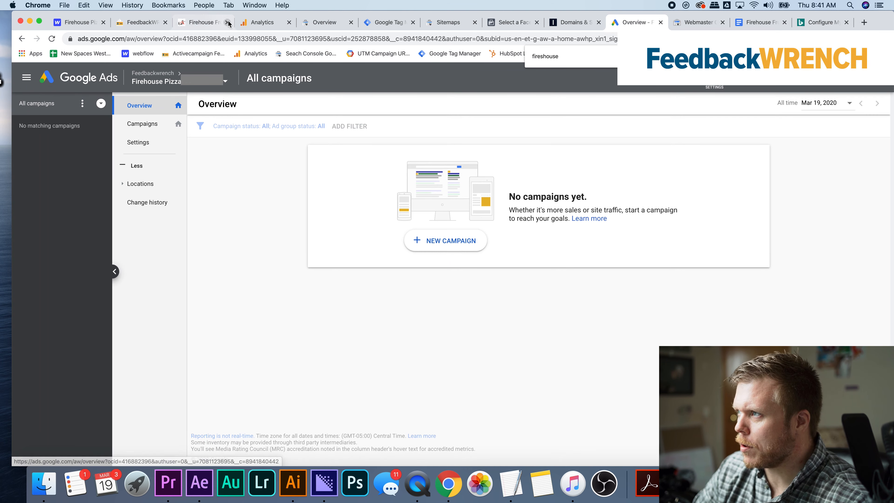
Reload Google Analytics and check the Search Console settings of the Firehouse Frozen Pizza property
{"action": "left_click", "coordinate": [249, 22]}
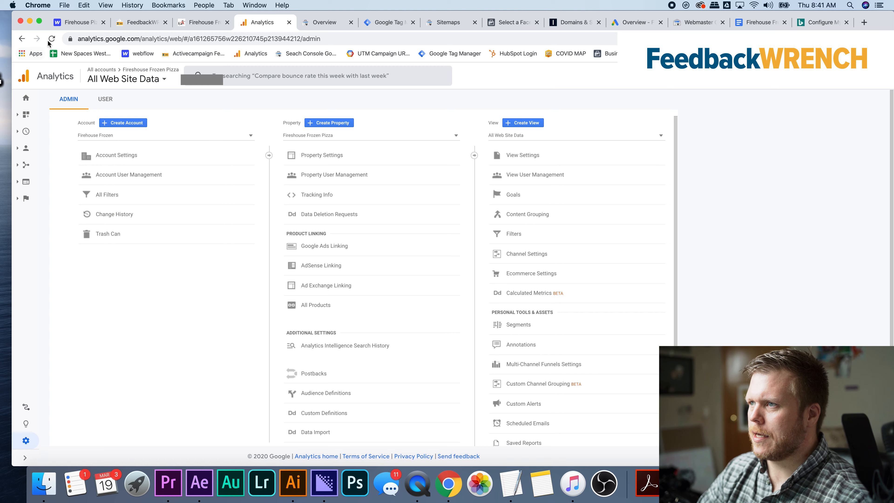
{"action": "left_click", "coordinate": [58, 39]}
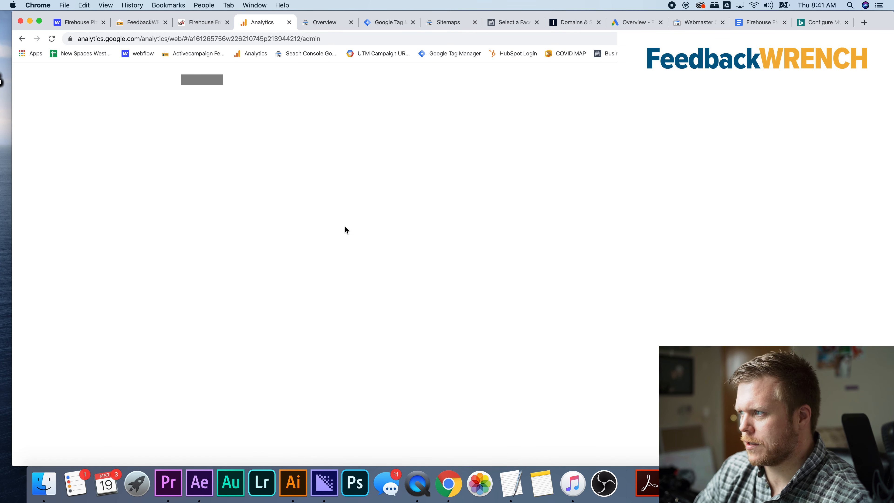
{"action": "left_click", "coordinate": [333, 156]}
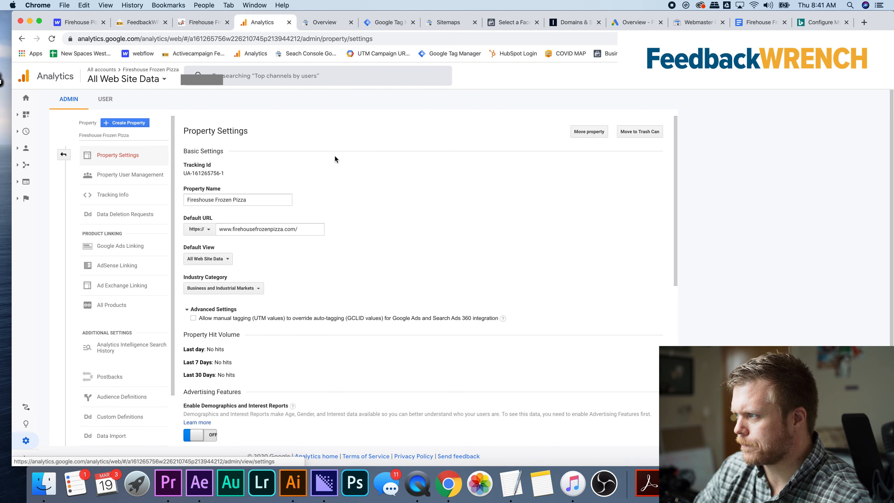
{"action": "scroll", "coordinate": [313, 242], "scroll_direction": "down", "scroll_amount": 10}
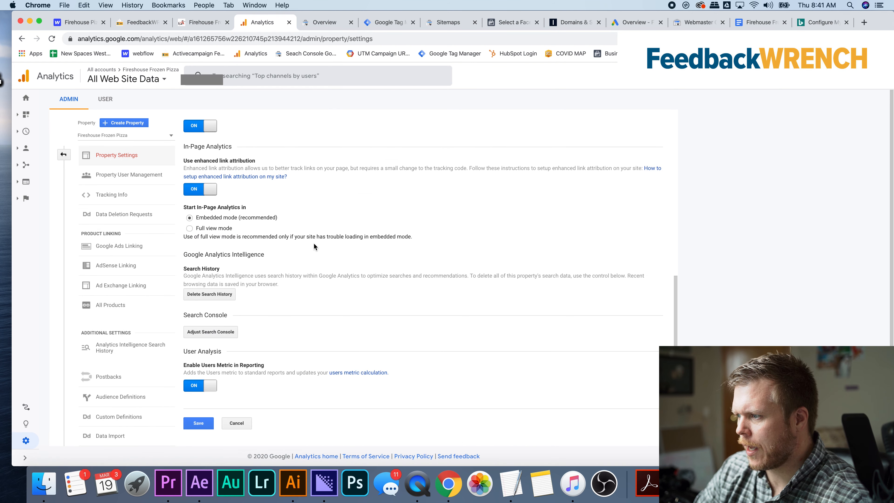
{"action": "left_click", "coordinate": [220, 333]}
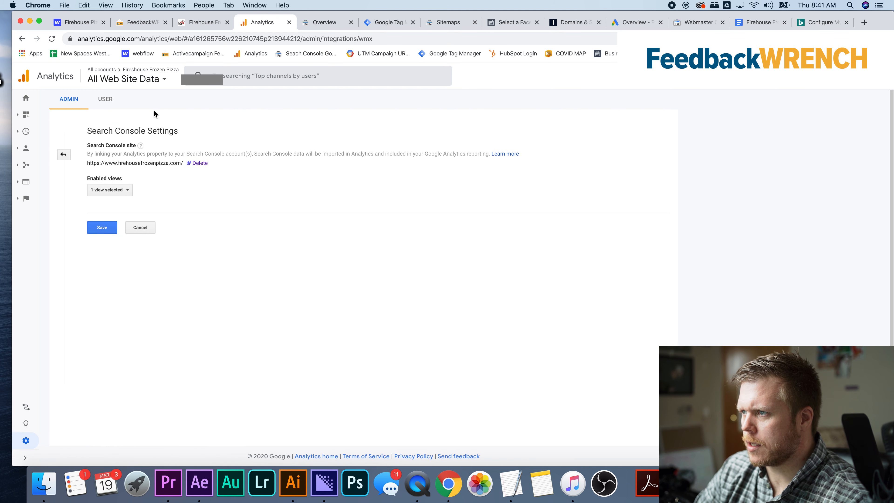
{"action": "left_click", "coordinate": [63, 155]}
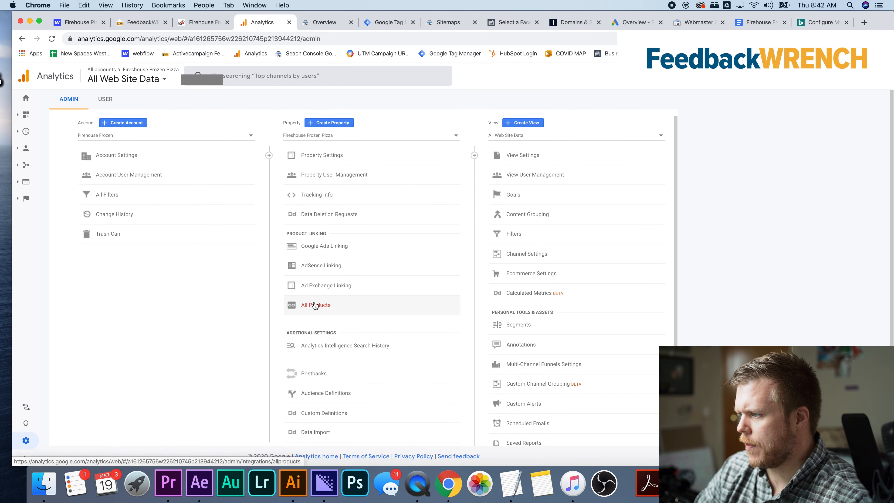
Check the property's Google Ads link groups and return to the Analytics admin overview
{"action": "scroll", "coordinate": [313, 280], "scroll_direction": "up", "scroll_amount": 1}
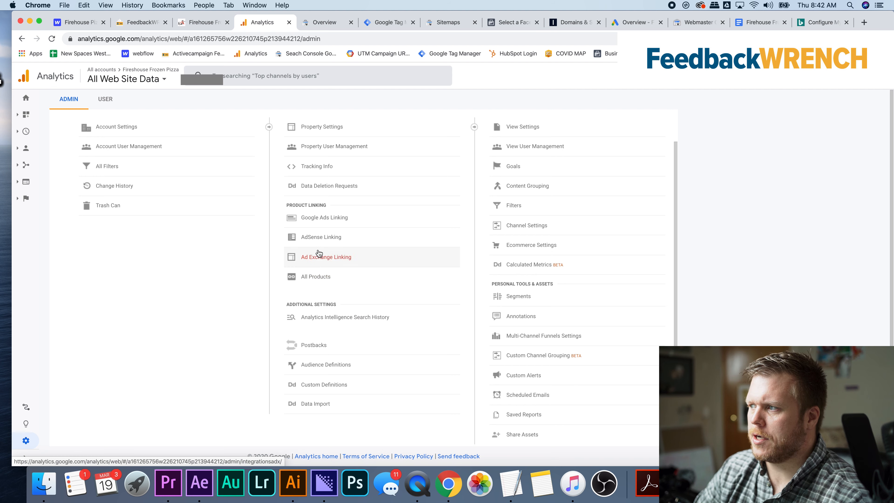
{"action": "left_click", "coordinate": [328, 225]}
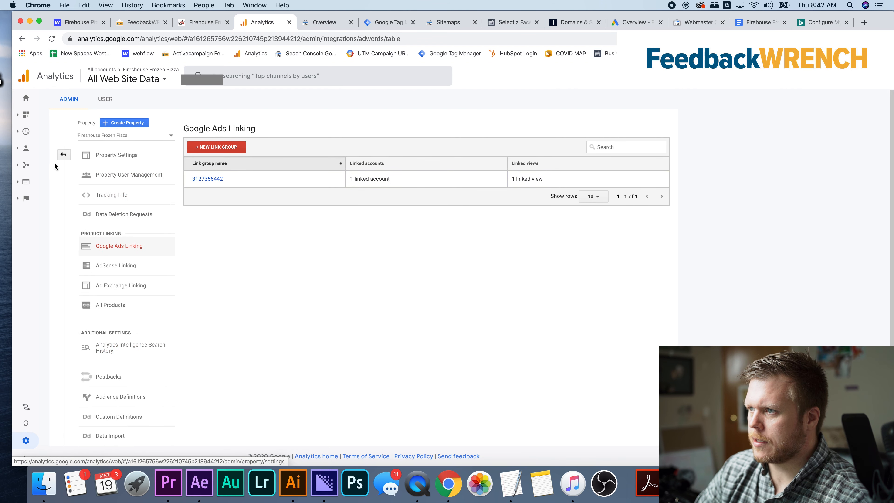
{"action": "left_click", "coordinate": [64, 154]}
{"action": "scroll", "coordinate": [358, 289], "scroll_direction": "down", "scroll_amount": 2}
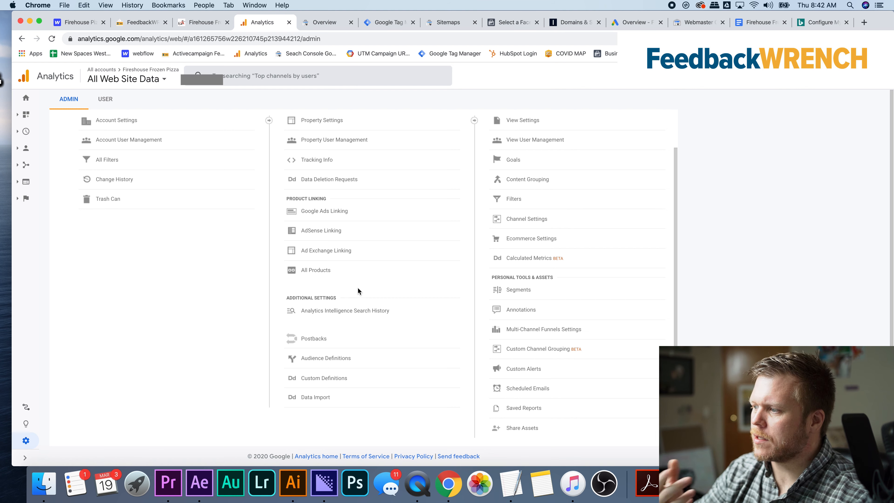
{"action": "scroll", "coordinate": [360, 284], "scroll_direction": "up", "scroll_amount": 2}
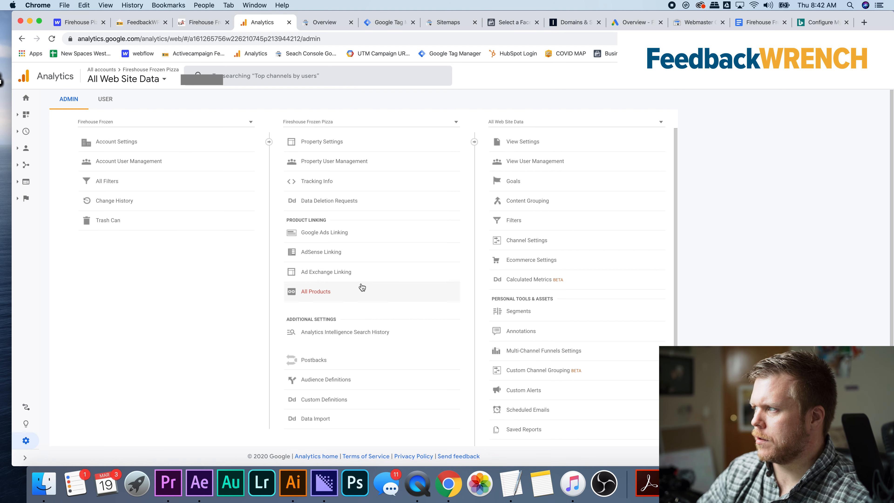
Start a new goal for the All Web Site Data view and copy the action Any Form from Tag Manager's Form Analytics Event tag
{"action": "left_click", "coordinate": [514, 181]}
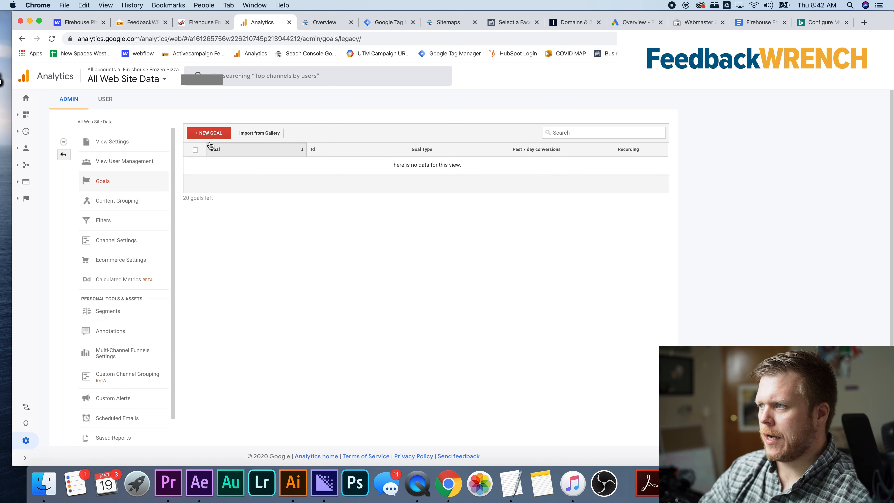
{"action": "left_click", "coordinate": [207, 134]}
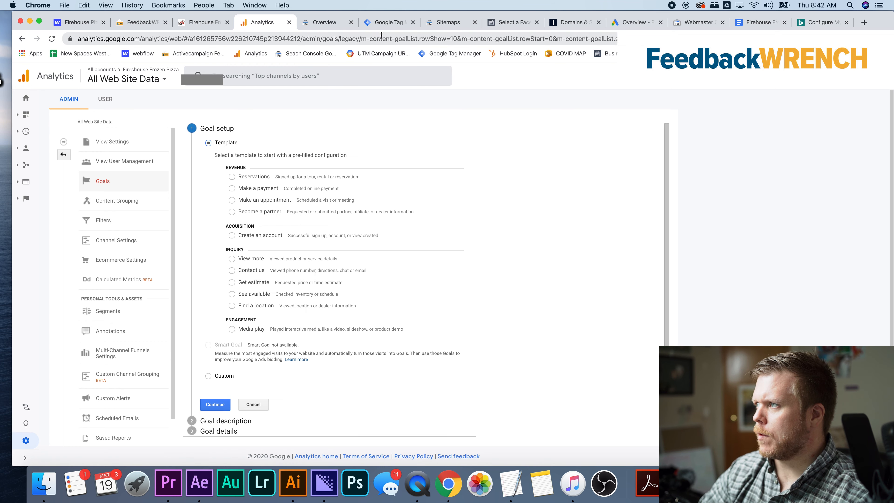
{"action": "left_click", "coordinate": [388, 22]}
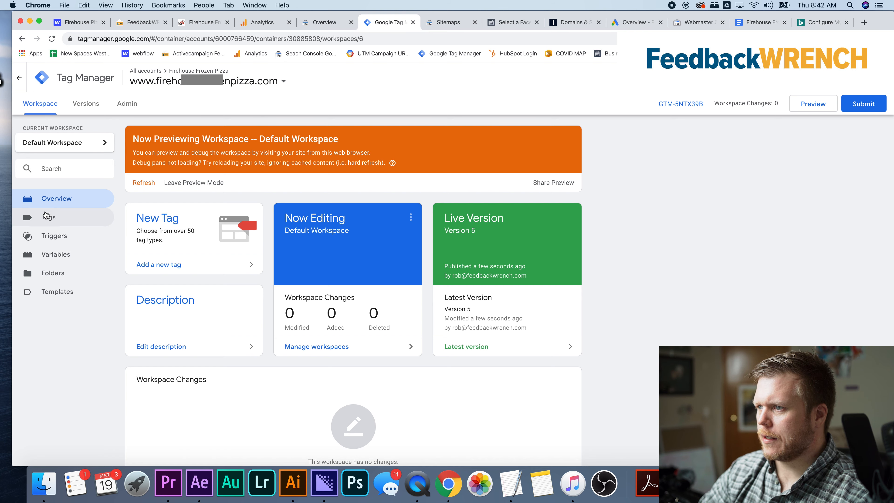
{"action": "left_click", "coordinate": [51, 219]}
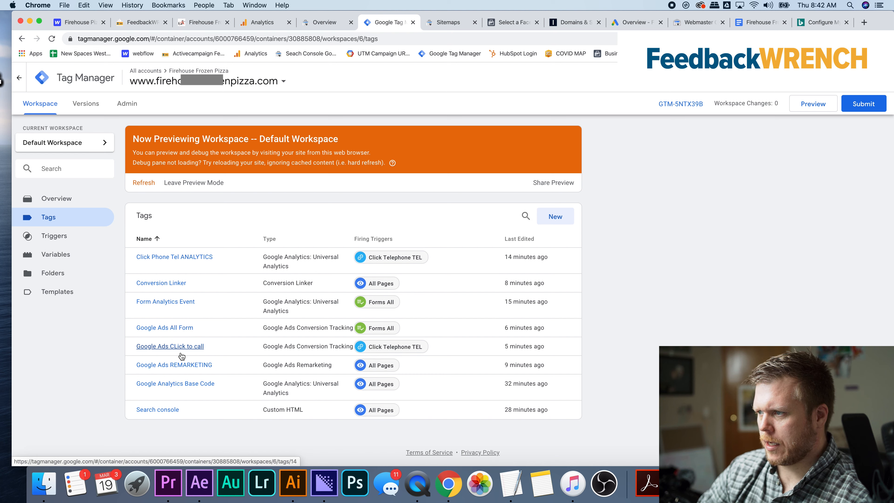
{"action": "left_click", "coordinate": [170, 304]}
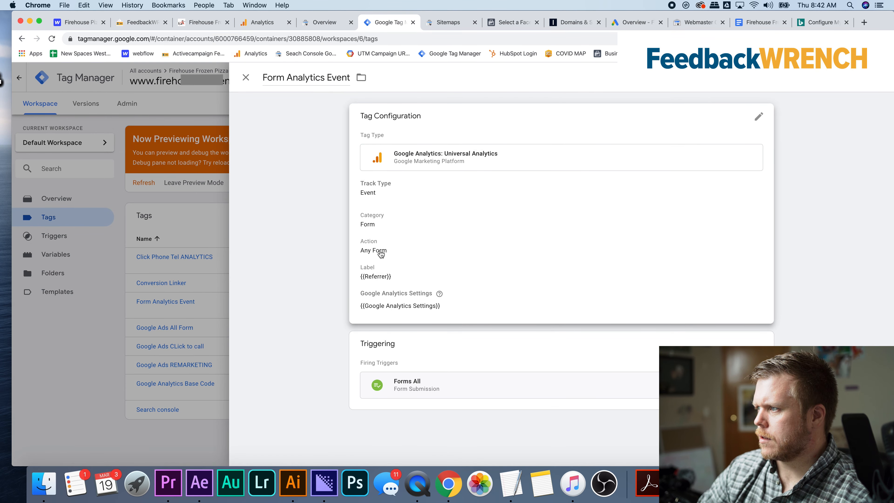
{"action": "left_click", "coordinate": [381, 252]}
{"action": "triple_click", "coordinate": [406, 297]}
{"action": "key", "text": "cmd+c"}
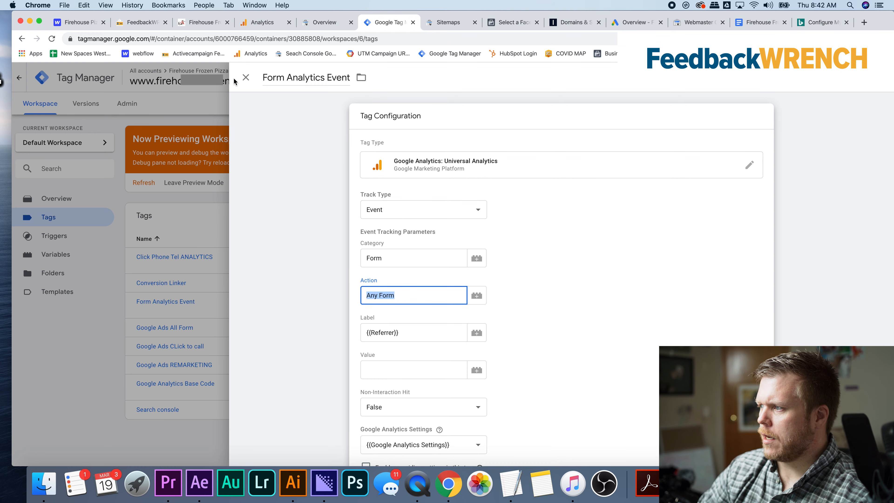
{"action": "left_click", "coordinate": [246, 77]}
{"action": "left_click", "coordinate": [264, 23]}
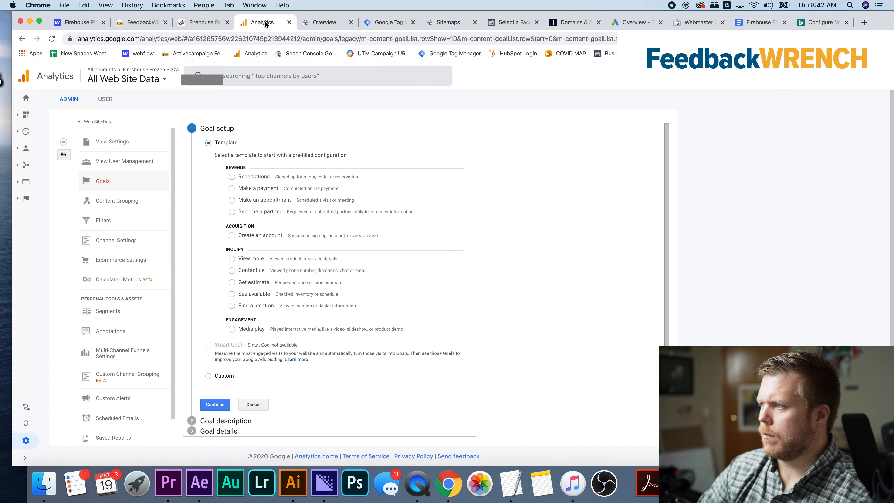
Set the goal up as a custom goal named Any Form with the type Event
{"action": "left_click", "coordinate": [266, 201]}
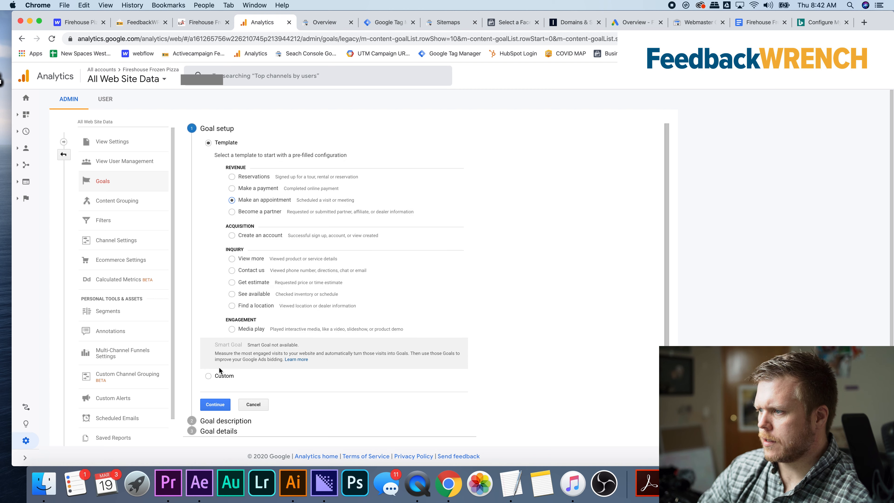
{"action": "left_click", "coordinate": [221, 376]}
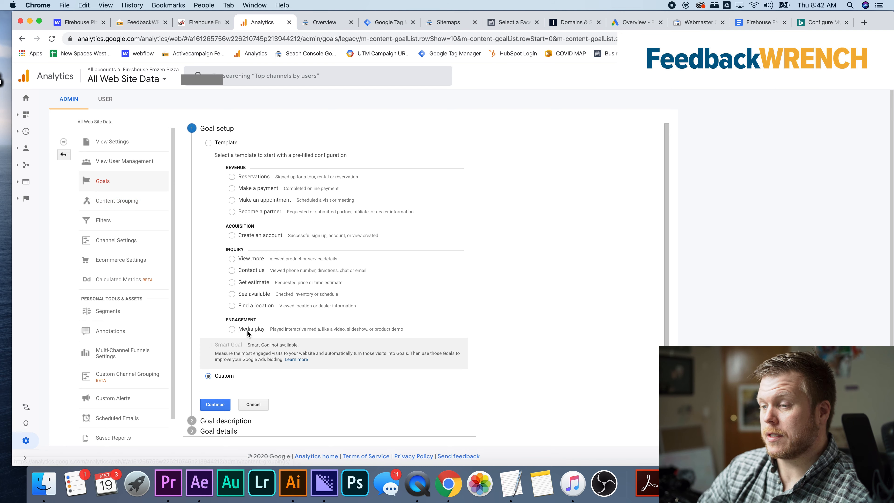
{"action": "scroll", "coordinate": [253, 310], "scroll_direction": "down", "scroll_amount": 1}
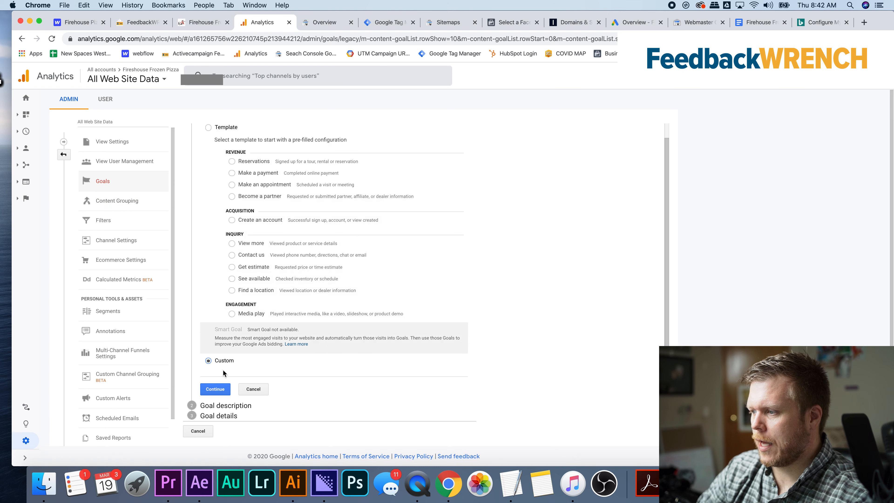
{"action": "left_click", "coordinate": [216, 389]}
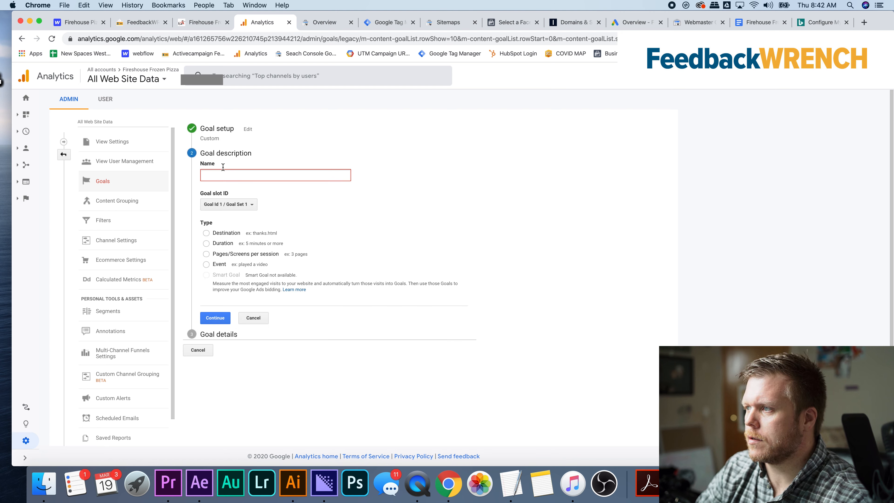
{"action": "type", "text": "Any Form"}
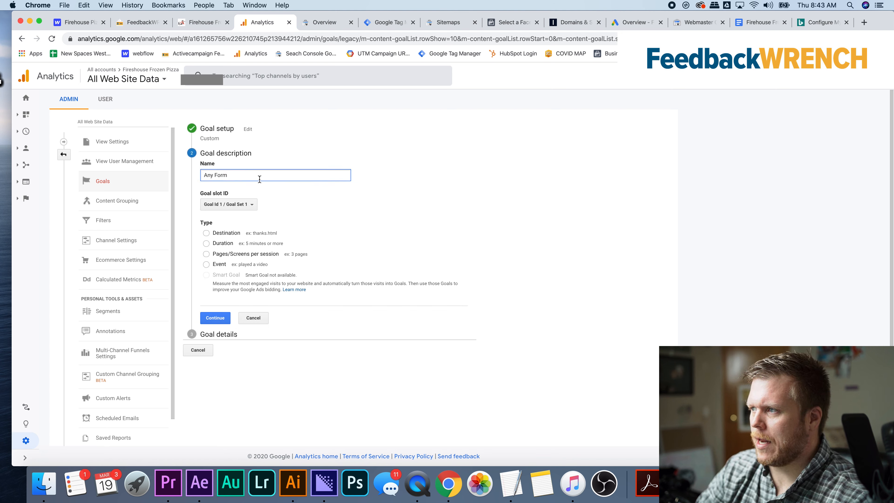
{"action": "left_click", "coordinate": [221, 265]}
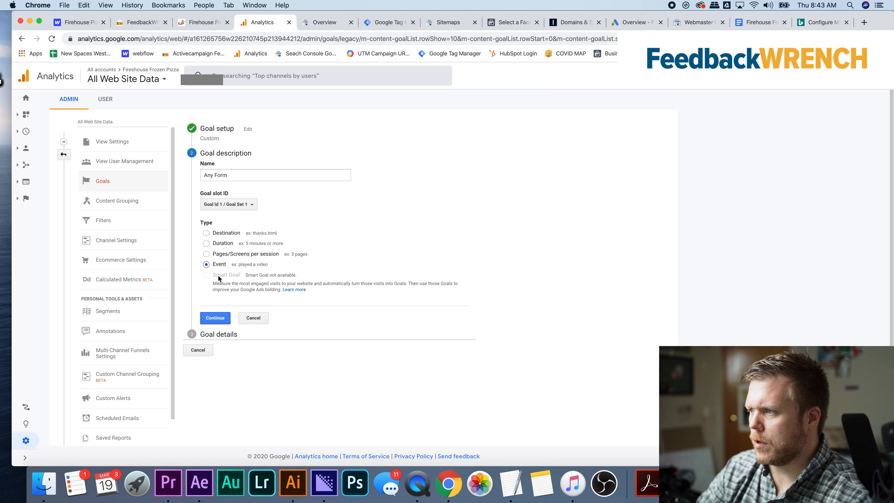
{"action": "left_click", "coordinate": [216, 318]}
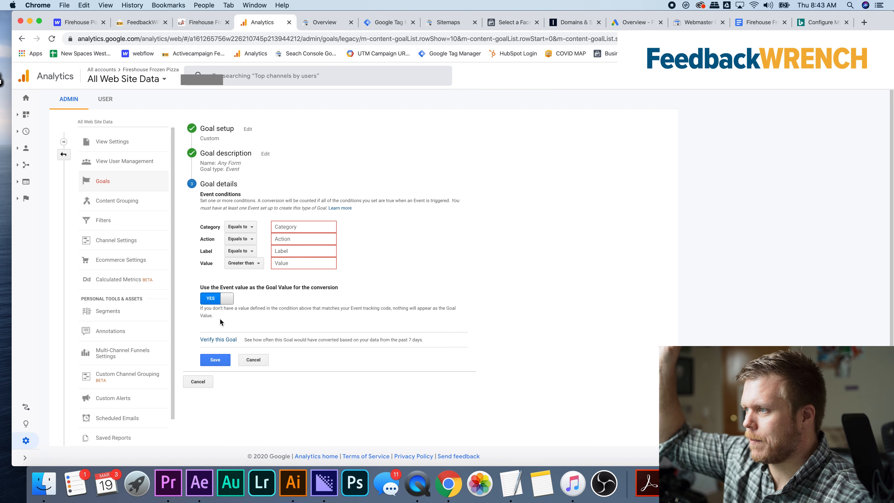
Set the goal's event condition to an action equal to Any Form and save the goal
{"action": "left_click", "coordinate": [302, 239]}
{"action": "key", "text": "cmd+v"}
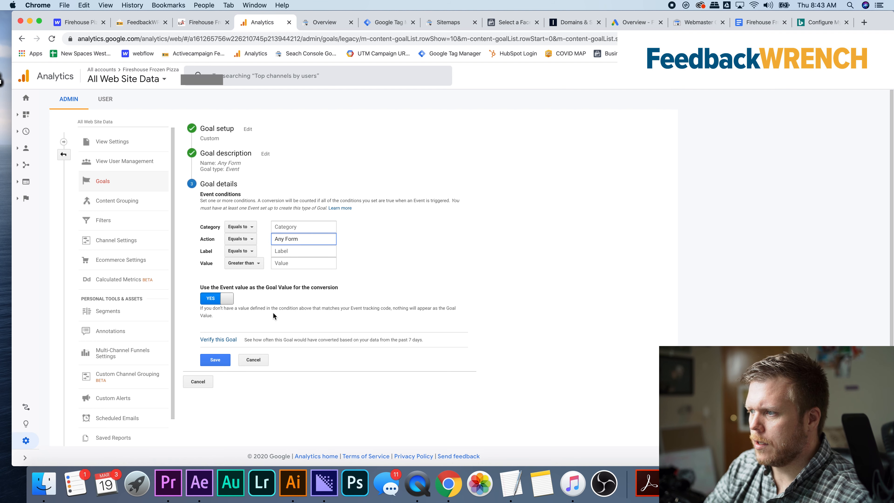
{"action": "left_click", "coordinate": [216, 360]}
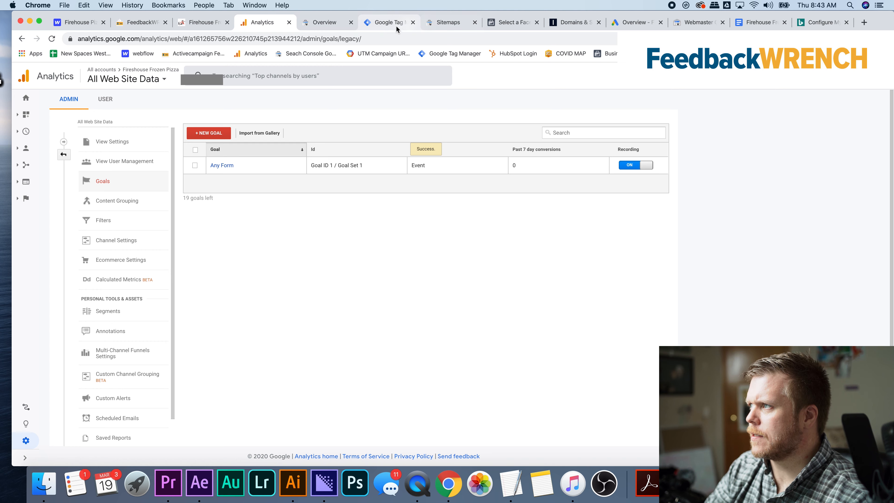
Copy the action Click to call from Tag Manager's Click Phone Tel ANALYTICS tag and leave the tag unchanged
{"action": "left_click", "coordinate": [383, 22]}
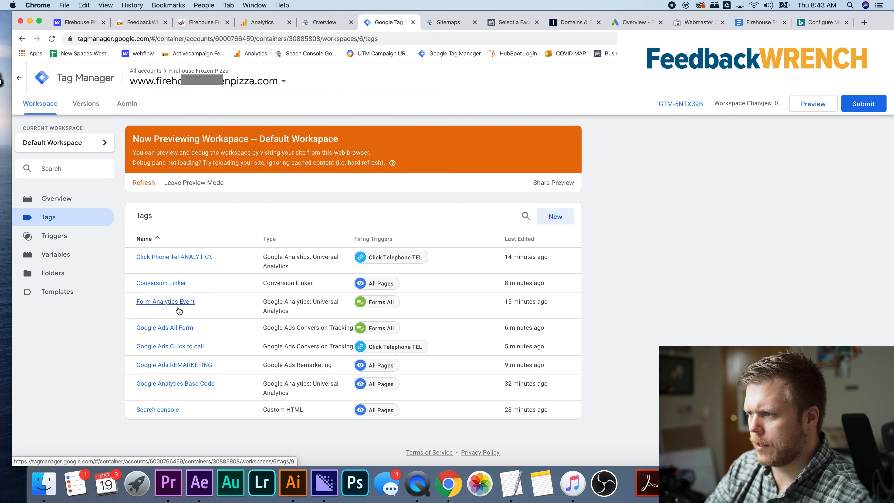
{"action": "left_click", "coordinate": [180, 260]}
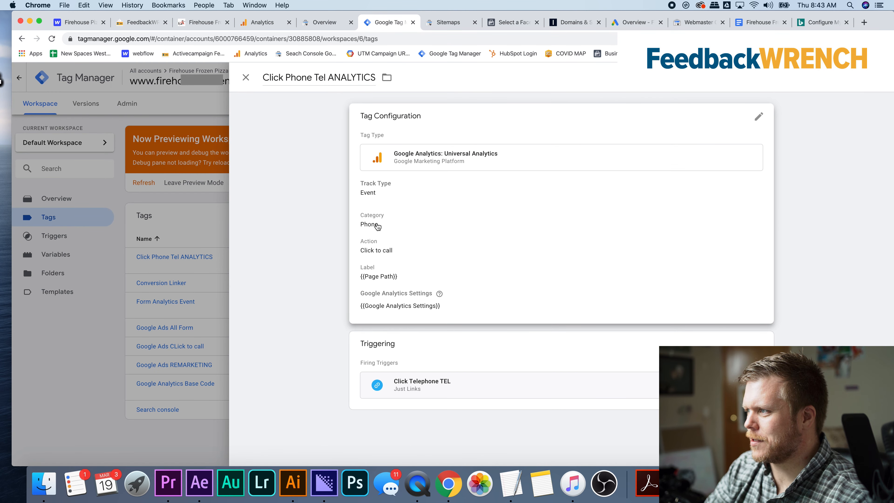
{"action": "left_click", "coordinate": [384, 252]}
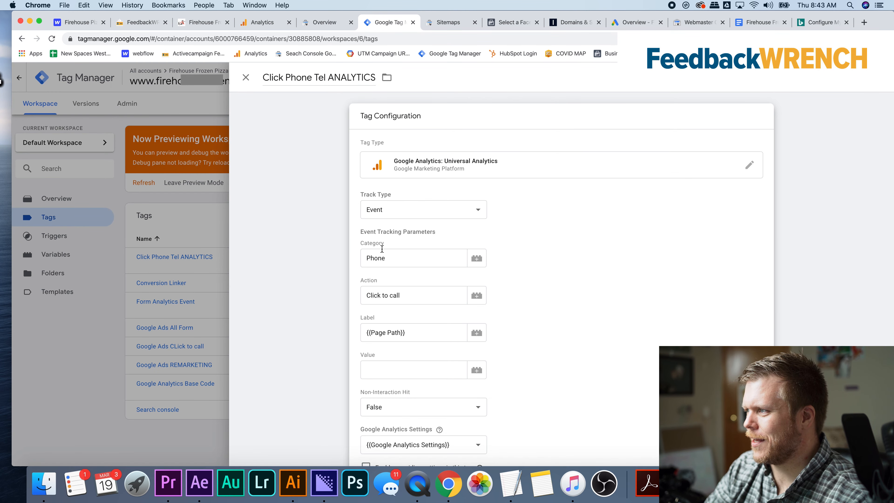
{"action": "triple_click", "coordinate": [415, 295]}
{"action": "key", "text": "super+c"}
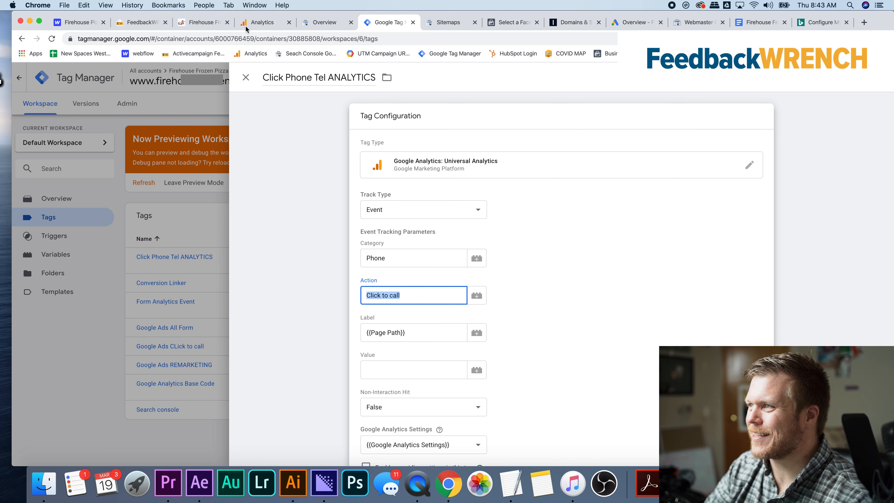
{"action": "left_click", "coordinate": [245, 77]}
In Analytics, start a new custom goal named Click to call with the type Event
{"action": "left_click", "coordinate": [319, 23]}
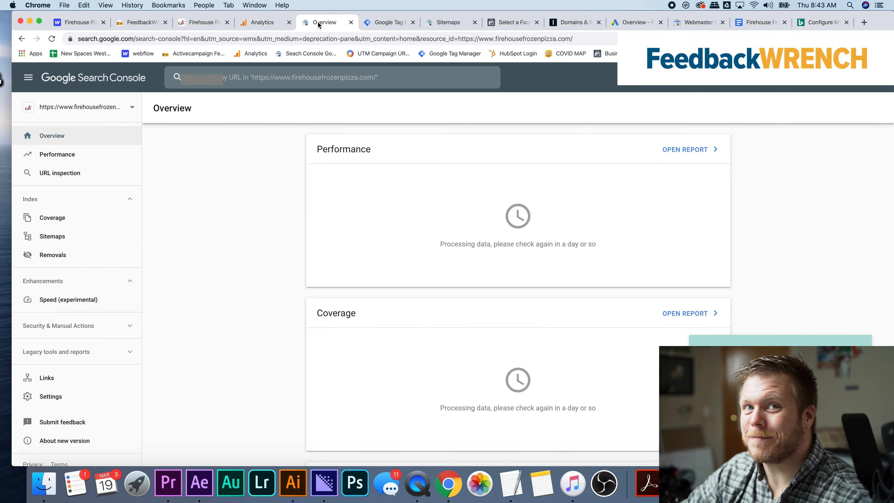
{"action": "left_click", "coordinate": [249, 23]}
{"action": "left_click", "coordinate": [208, 133]}
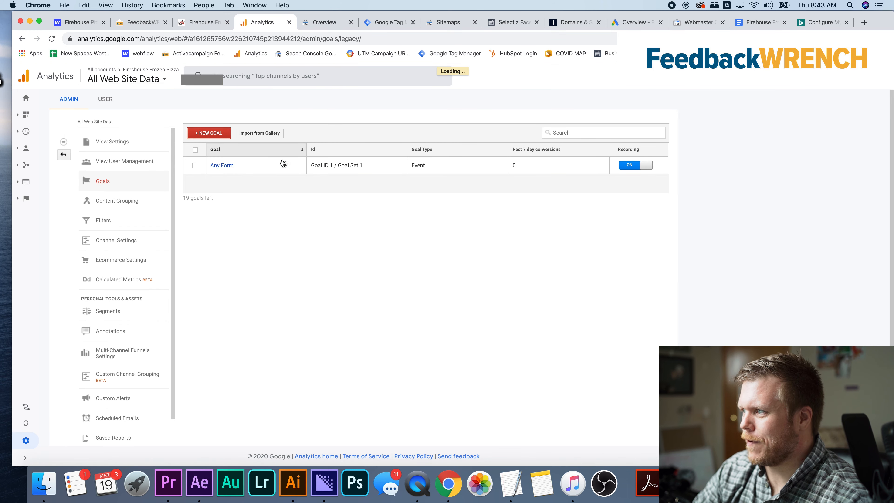
{"action": "left_click", "coordinate": [222, 376]}
{"action": "left_click", "coordinate": [215, 404]}
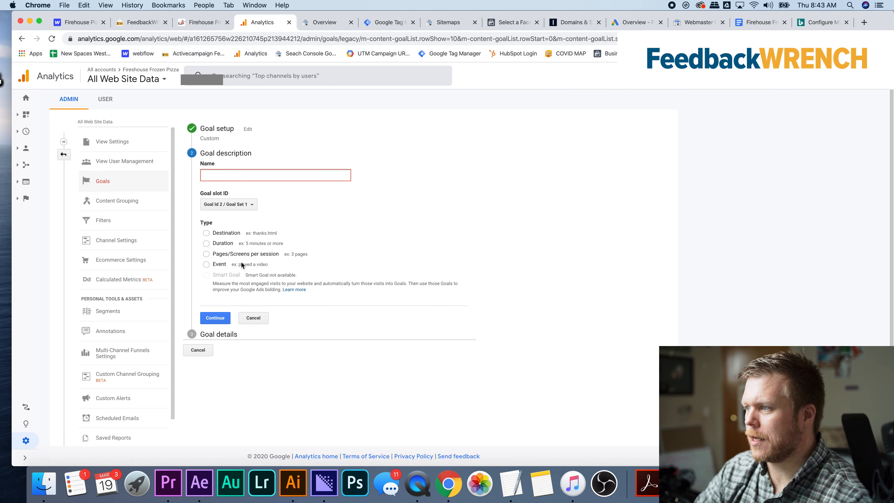
{"action": "left_click", "coordinate": [220, 264]}
{"action": "left_click", "coordinate": [229, 176]}
{"action": "type", "text": "Click to call"}
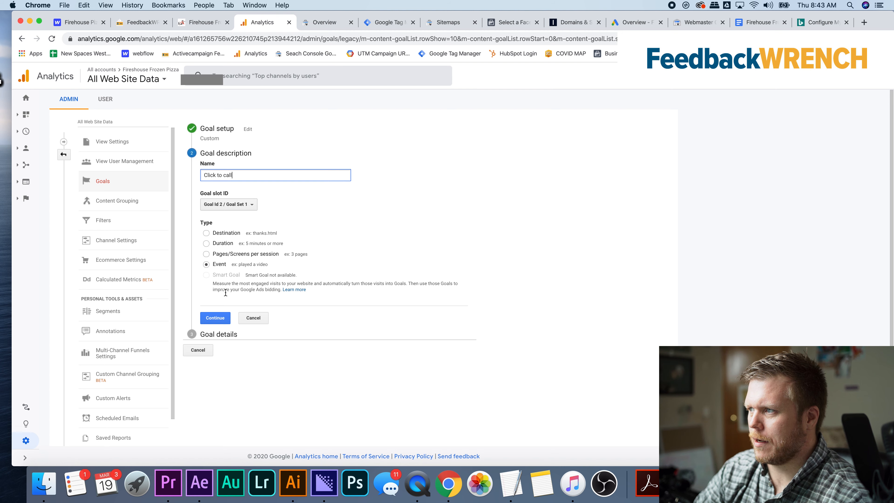
{"action": "left_click", "coordinate": [217, 318]}
Set the goal's event condition to an action equal to Click to call and save the goal
{"action": "left_click", "coordinate": [279, 239]}
{"action": "key", "text": "super+v"}
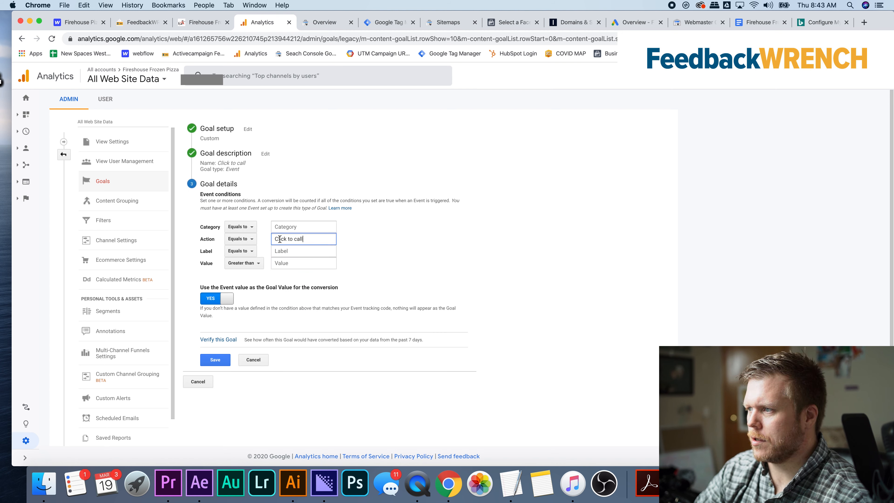
{"action": "left_click", "coordinate": [220, 360]}
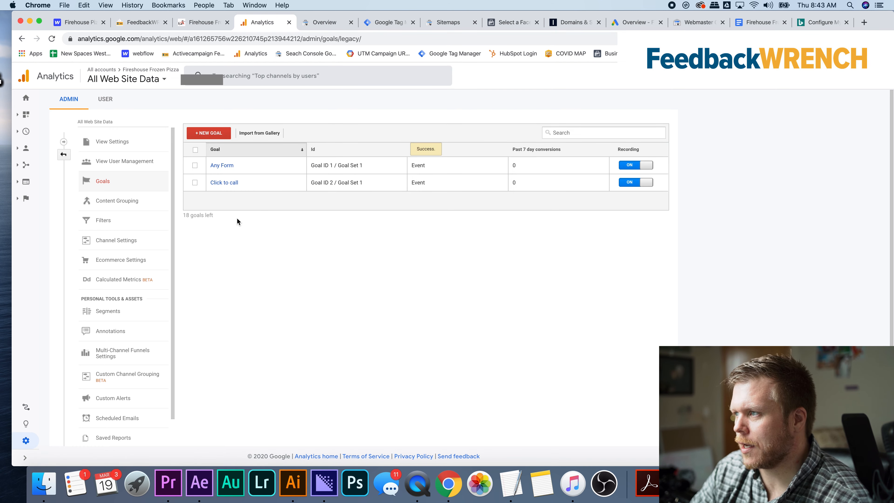
Open the property's audience definitions and accept enabling remarketing for the first audience, All Users
{"action": "left_click", "coordinate": [63, 157]}
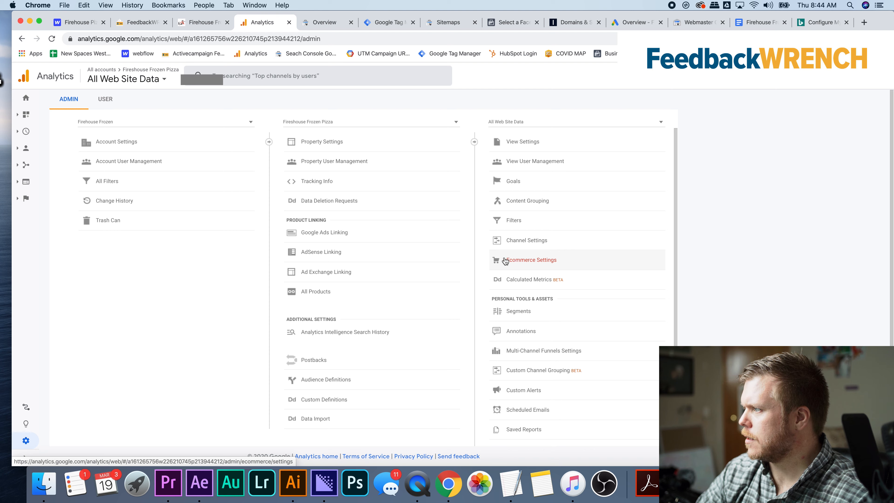
{"action": "left_click", "coordinate": [343, 379]}
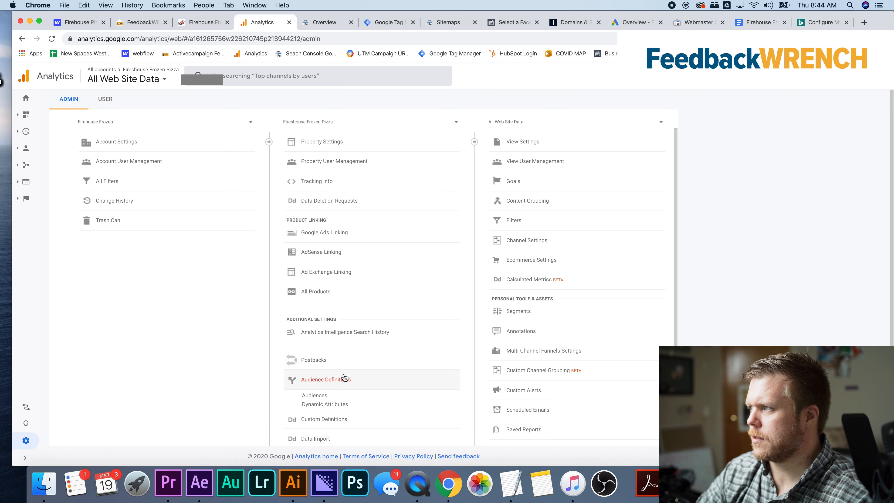
{"action": "left_click", "coordinate": [315, 396]}
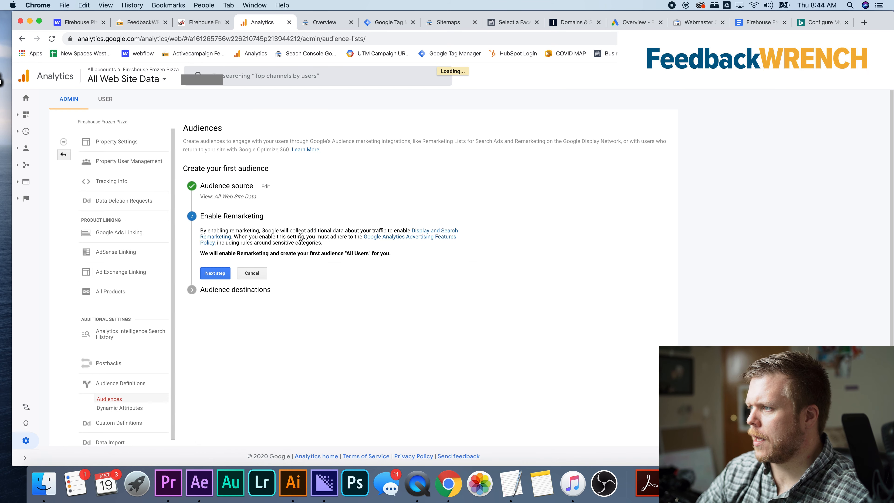
{"action": "left_click", "coordinate": [216, 274]}
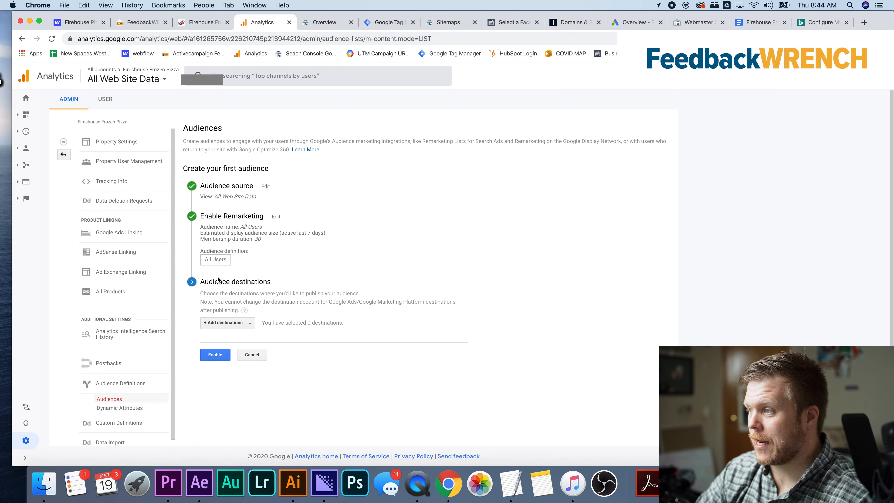
Add the linked Google Ads account and the Analytics property as audience destinations and enable the audience
{"action": "left_click", "coordinate": [230, 325]}
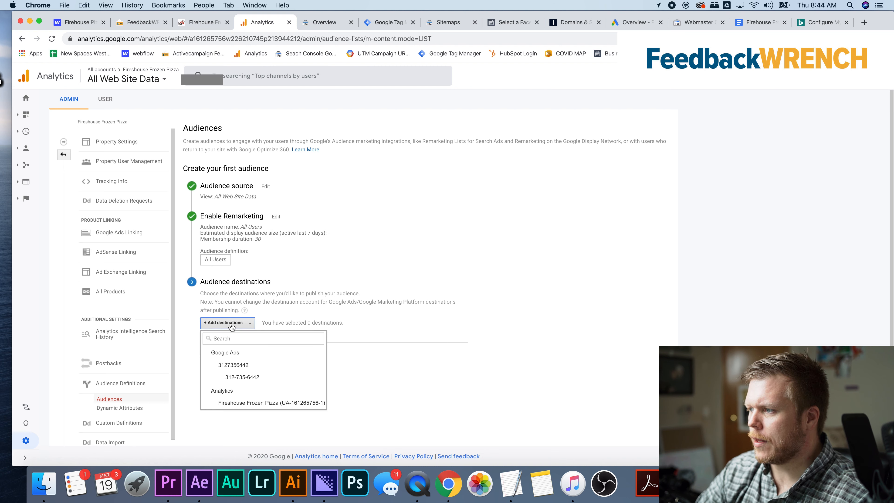
{"action": "left_click", "coordinate": [220, 378]}
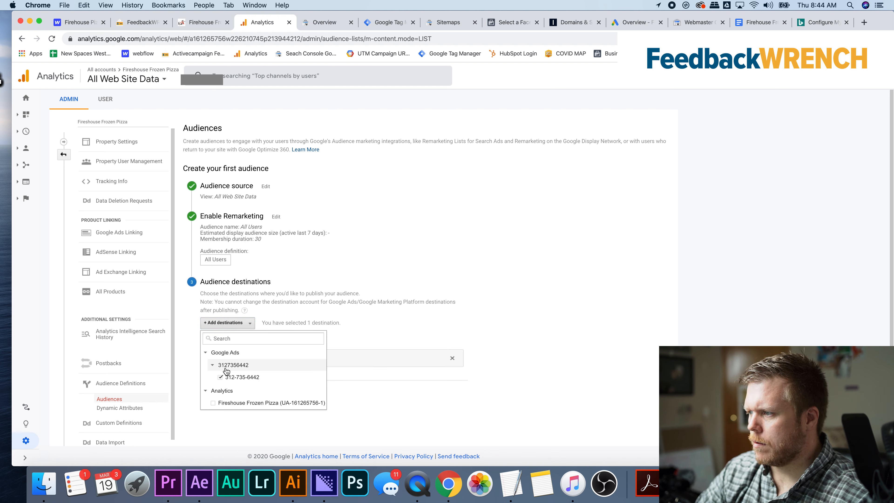
{"action": "left_click", "coordinate": [213, 403]}
{"action": "scroll", "coordinate": [240, 386], "scroll_direction": "down", "scroll_amount": 1}
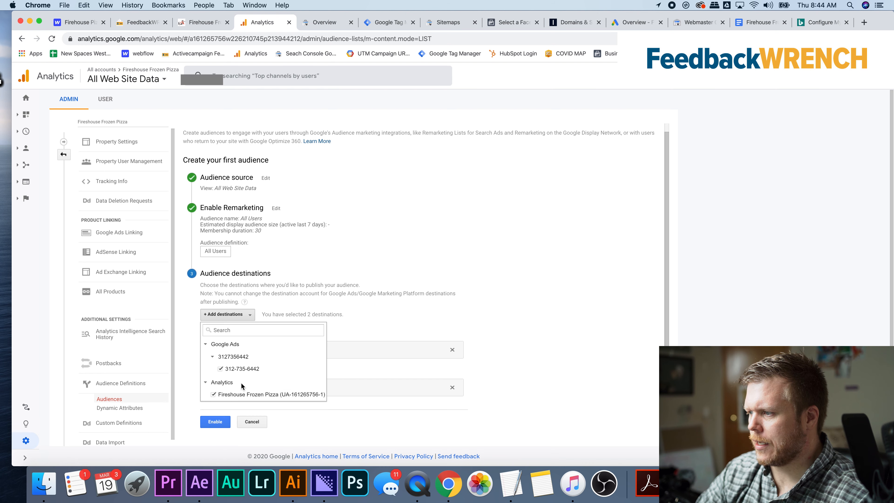
{"action": "left_click", "coordinate": [212, 425]}
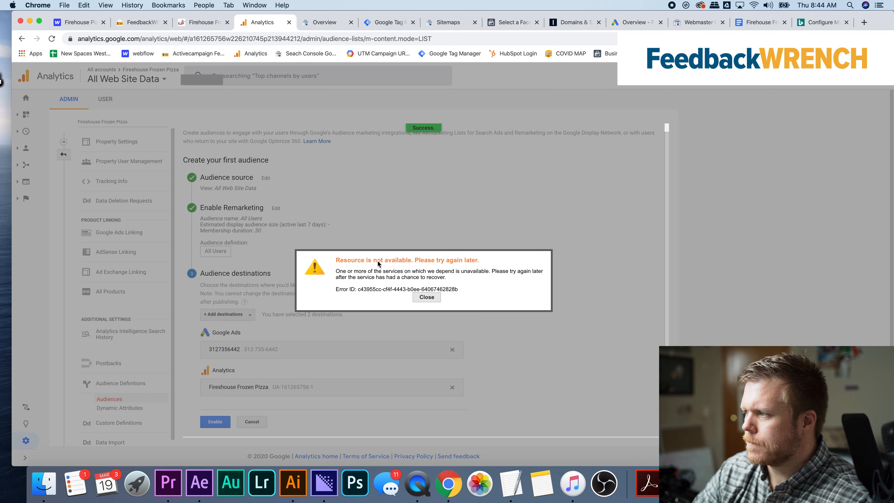
Dismiss the error, remove the Google Ads account from the audience destinations and submit the audience again
{"action": "left_click", "coordinate": [430, 297]}
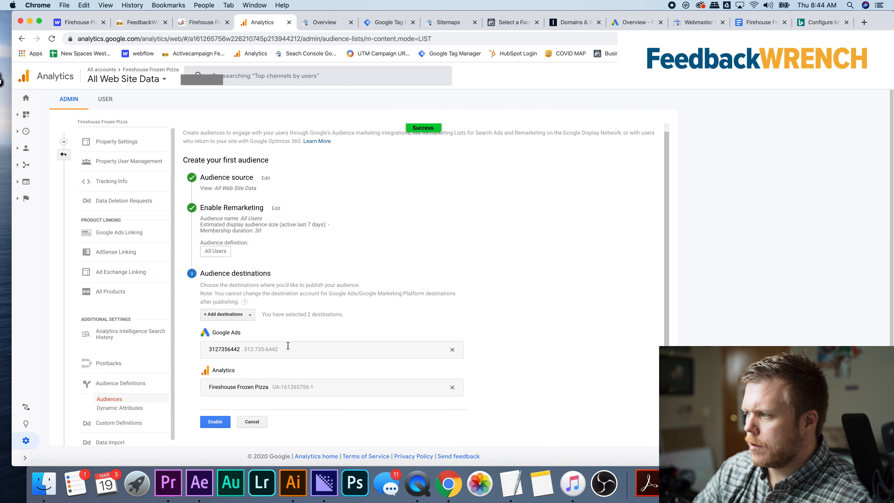
{"action": "left_click", "coordinate": [453, 351]}
{"action": "left_click", "coordinate": [213, 393]}
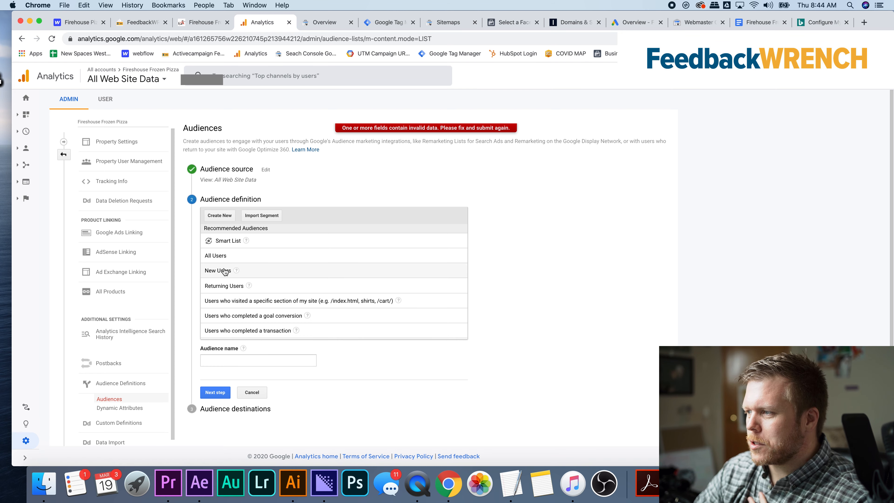
{"action": "left_click", "coordinate": [229, 286]}
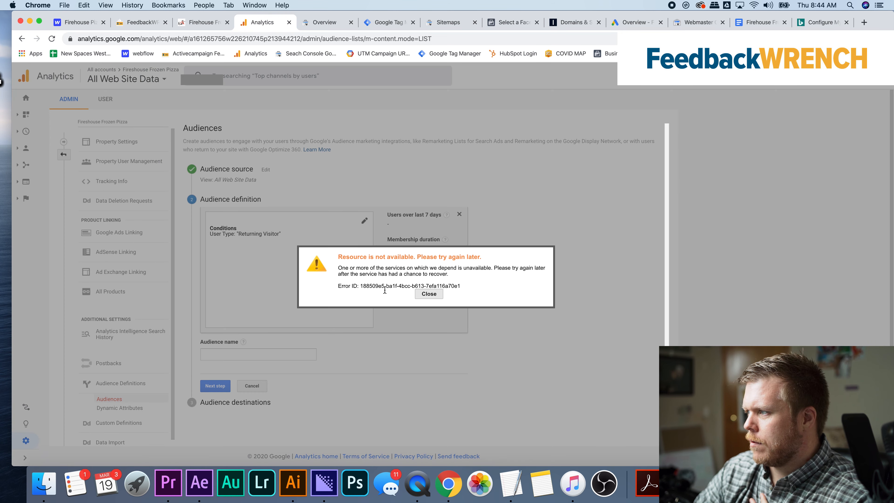
{"action": "left_click", "coordinate": [428, 294]}
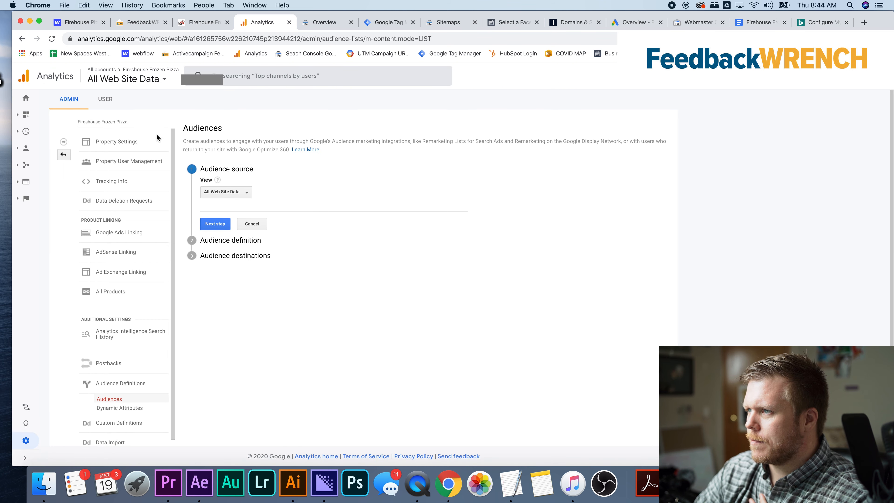
{"action": "left_click", "coordinate": [63, 155]}
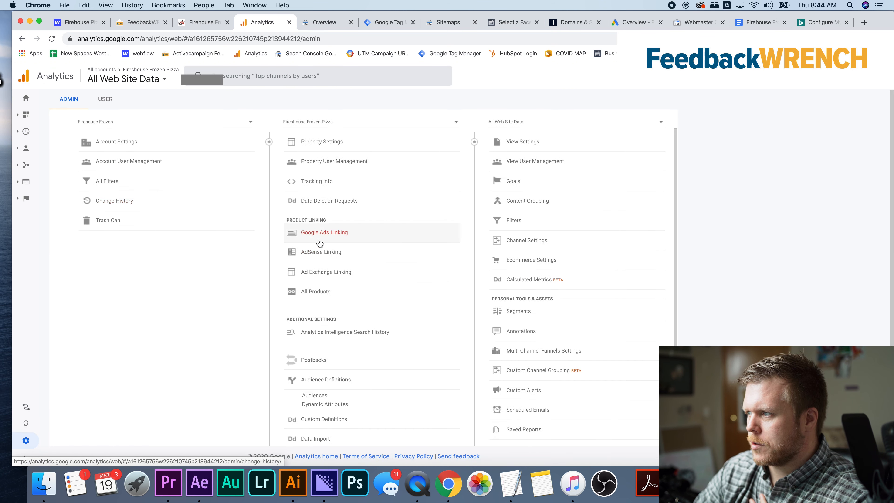
Look over the options in the Analytics admin overview and return to Tag Manager's list of tags
{"action": "scroll", "coordinate": [317, 233], "scroll_direction": "down", "scroll_amount": 2}
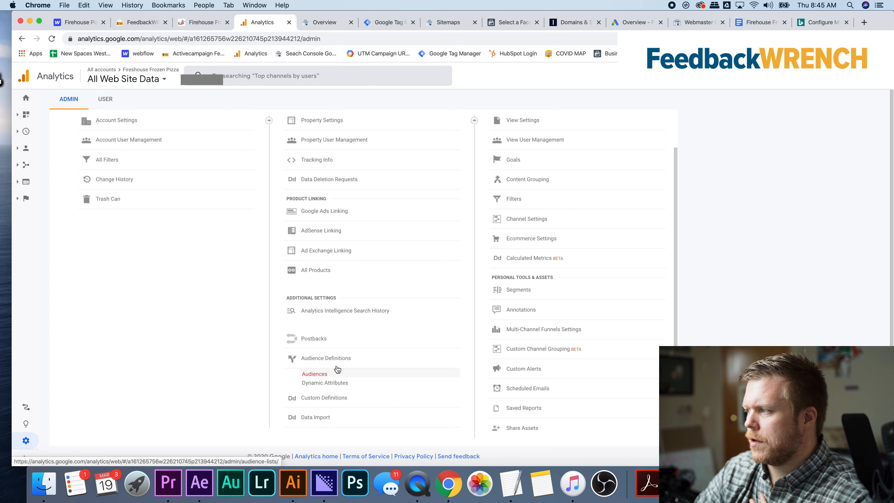
{"action": "scroll", "coordinate": [338, 369], "scroll_direction": "up", "scroll_amount": 2}
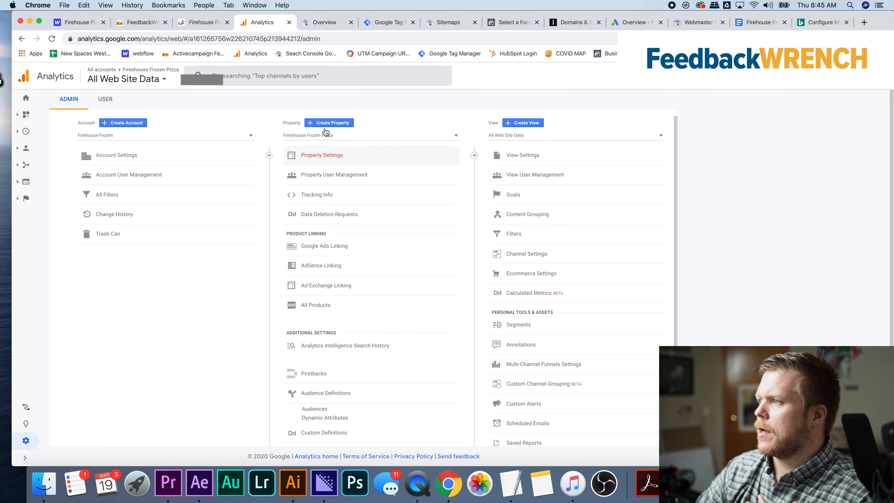
{"action": "left_click", "coordinate": [380, 25]}
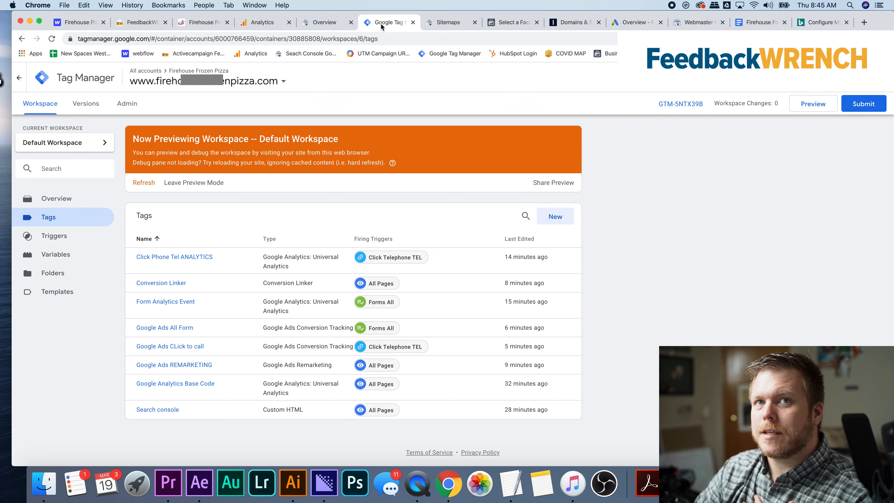